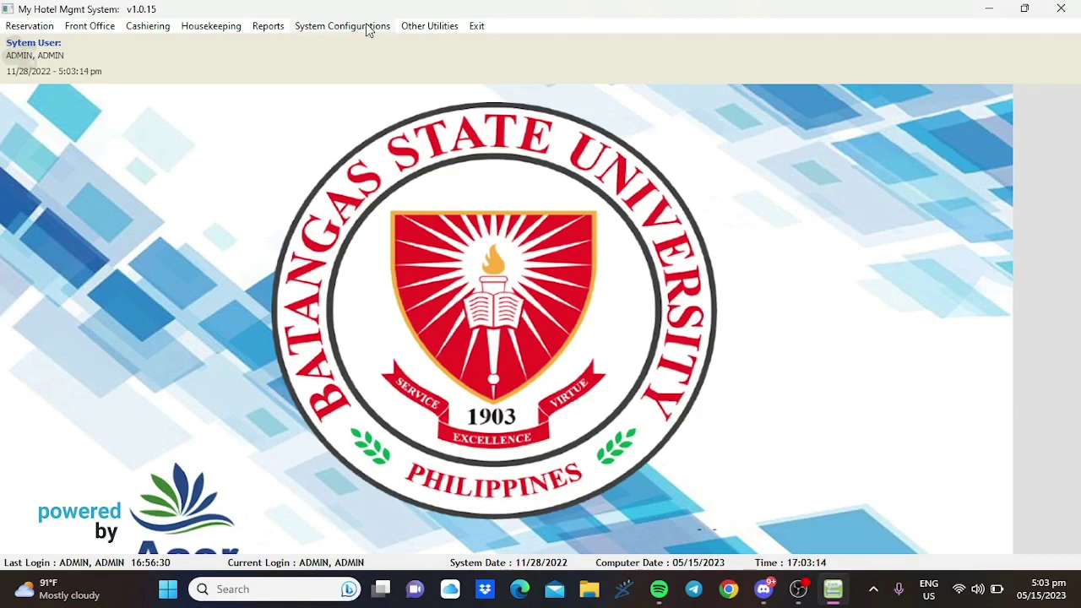
- Open the Transaction codes setup from System Configurations > Booking References
click(367, 31)
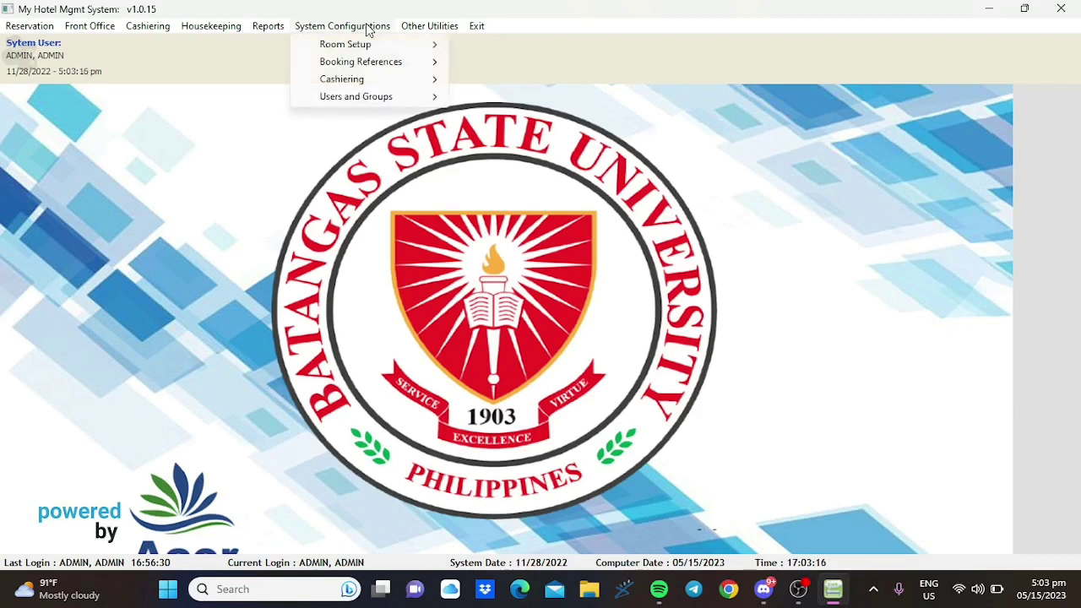
mouse_move(376, 66)
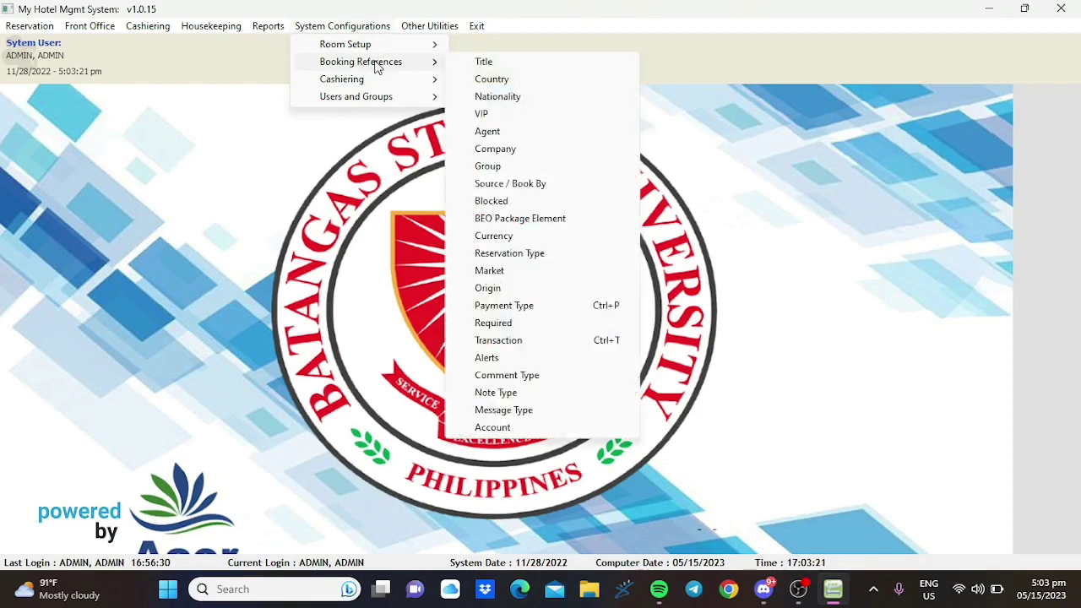
click(537, 354)
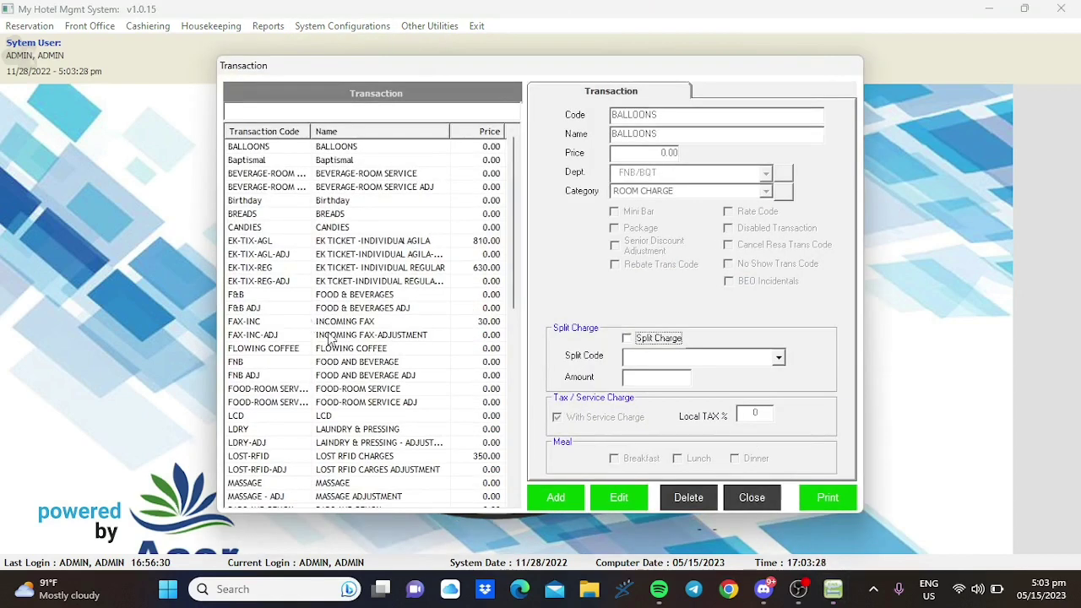
- Add a new transaction code BARKADA PARTY named ALTHEA with price 850.00
click(556, 498)
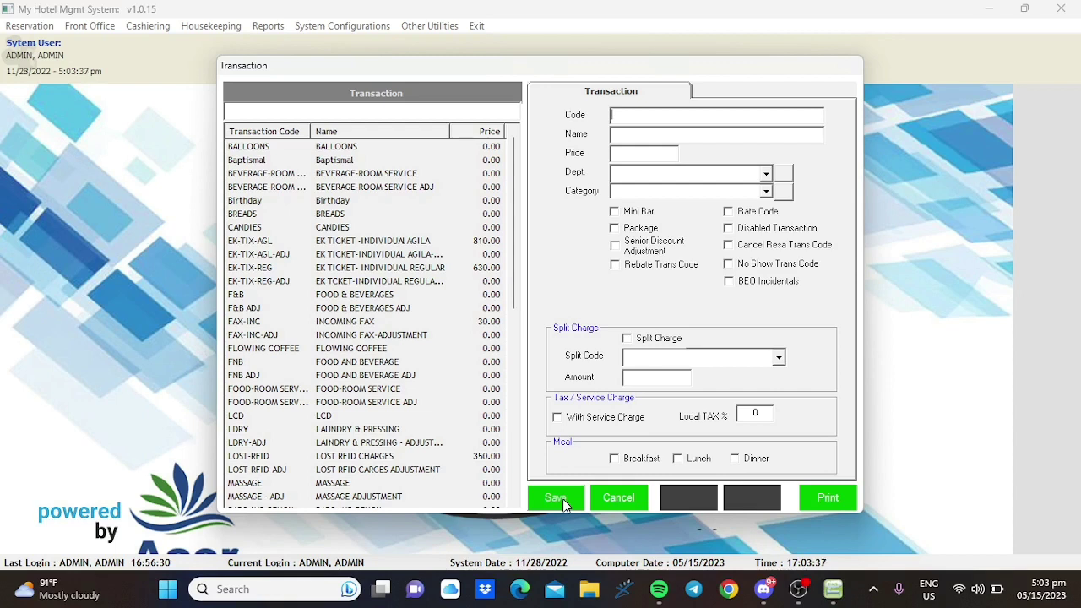
text(BARKADA PARTY)
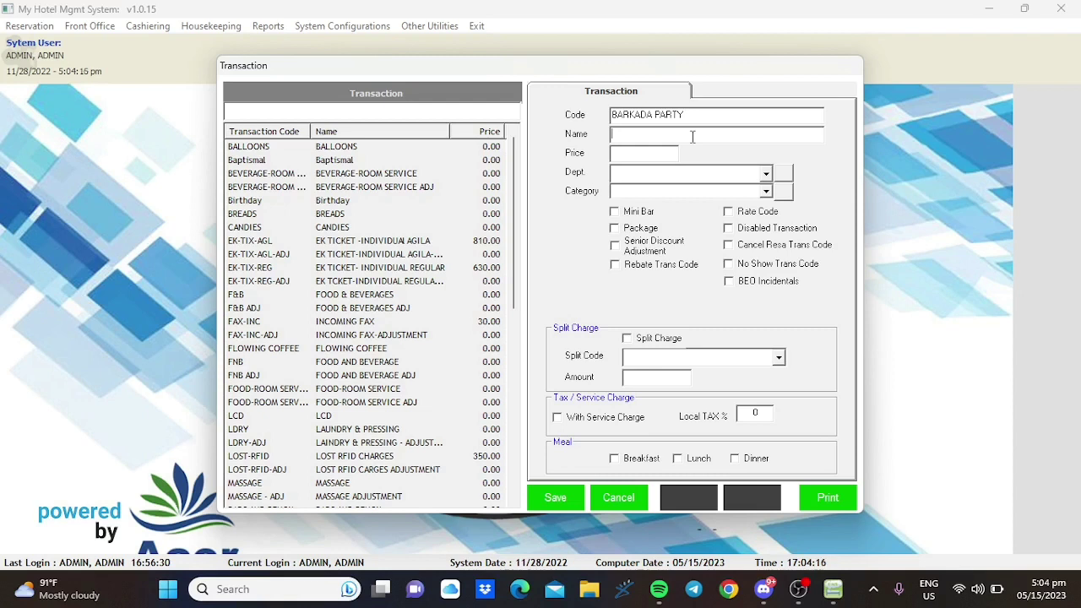
text(ALTHEA)
click(656, 154)
text(850.00)
- Set the code's department to ADMIN and category to MISCELLANEOUS, and mark it as a package
click(766, 175)
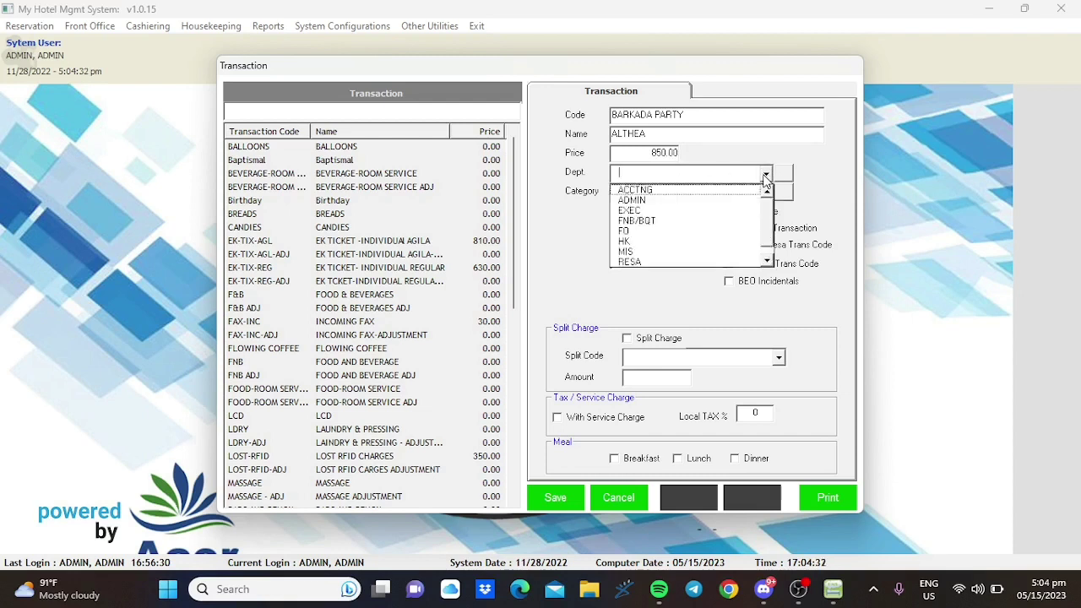
click(740, 200)
click(766, 193)
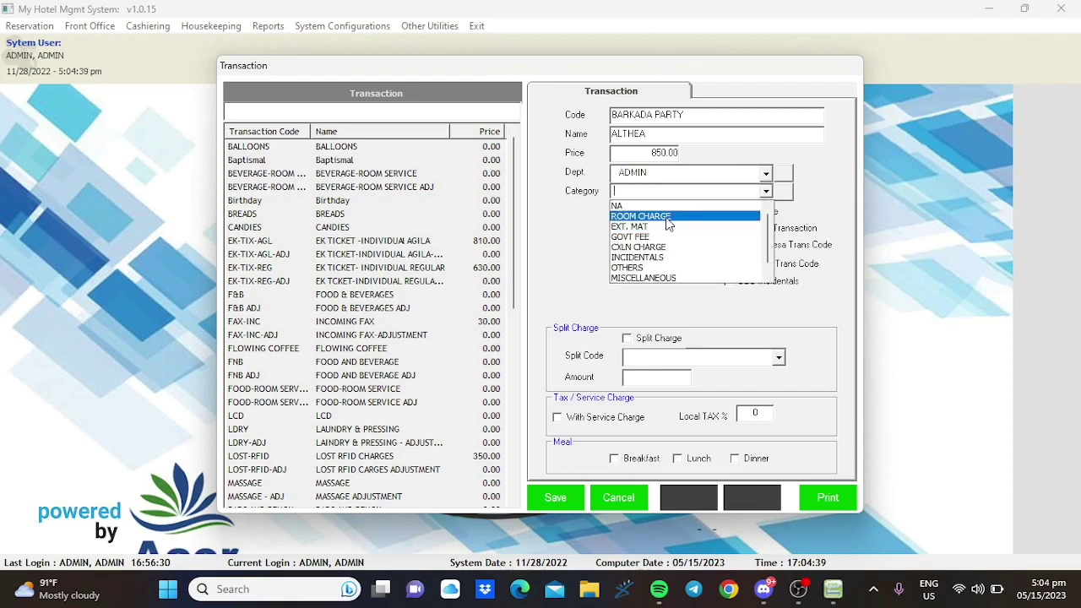
click(674, 277)
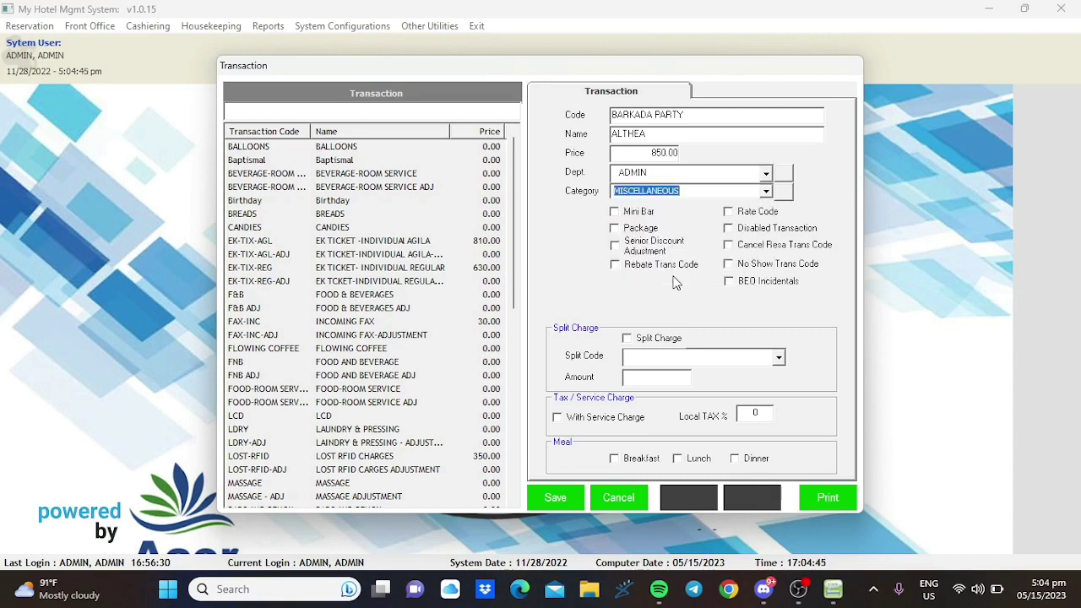
click(645, 230)
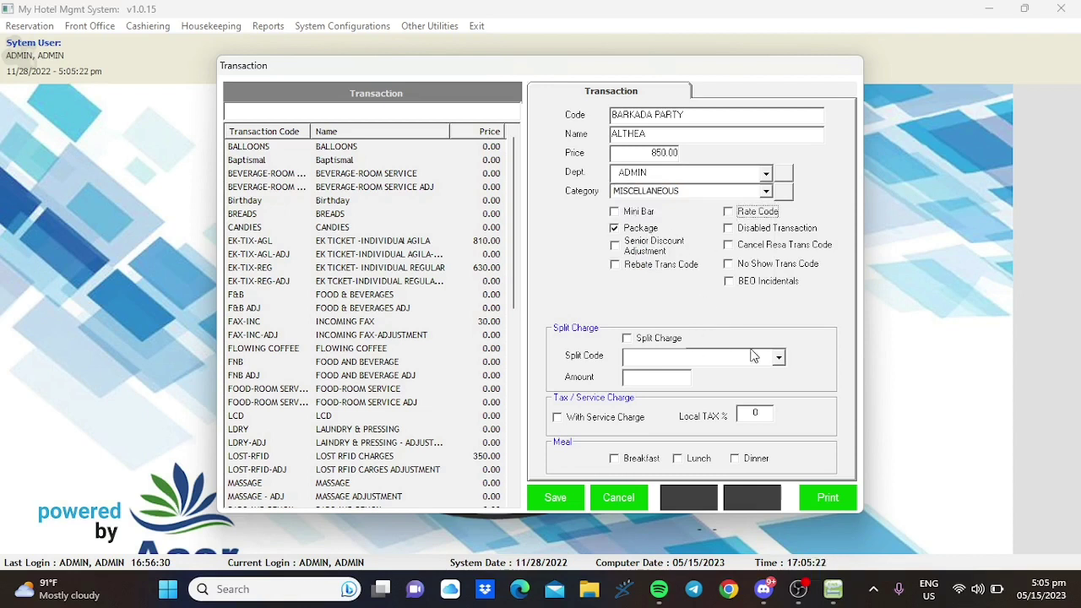
- Enable split charging with split code SOCIAL PARTY at 2,550, then save the code
click(779, 360)
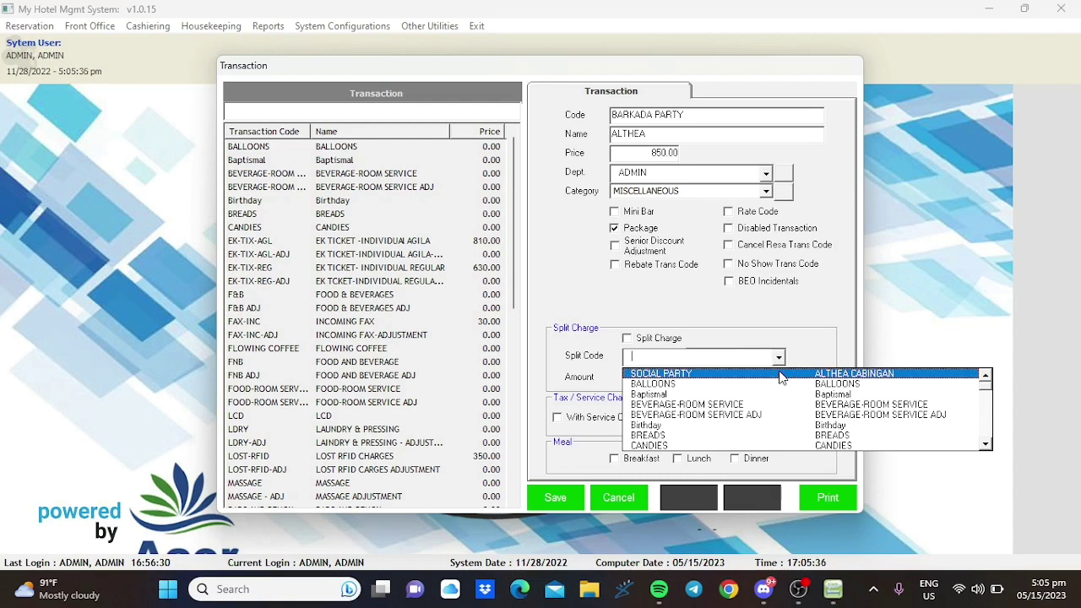
click(781, 374)
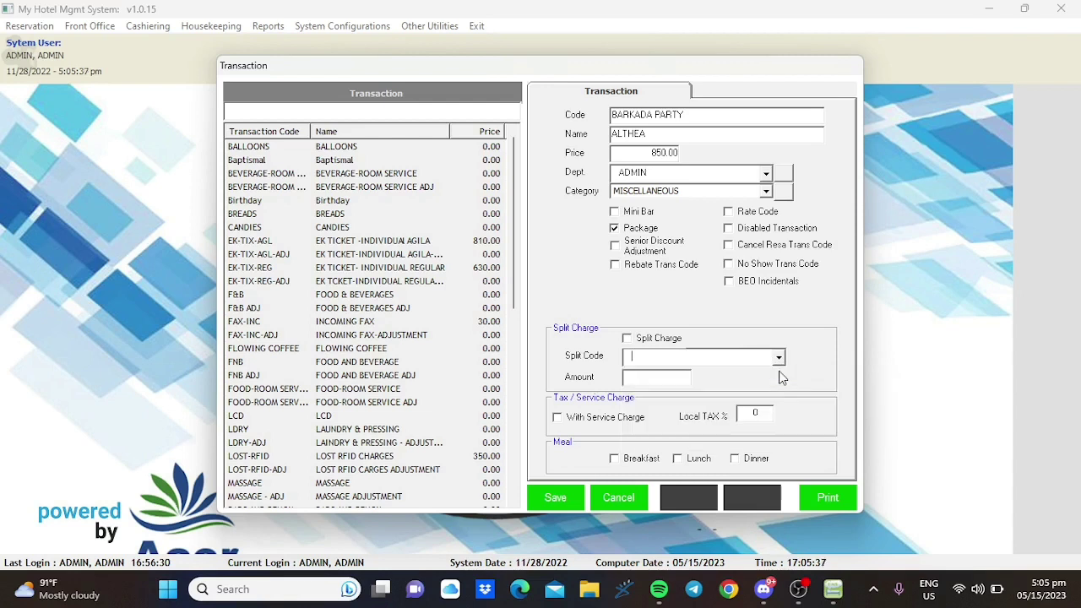
click(655, 384)
click(652, 342)
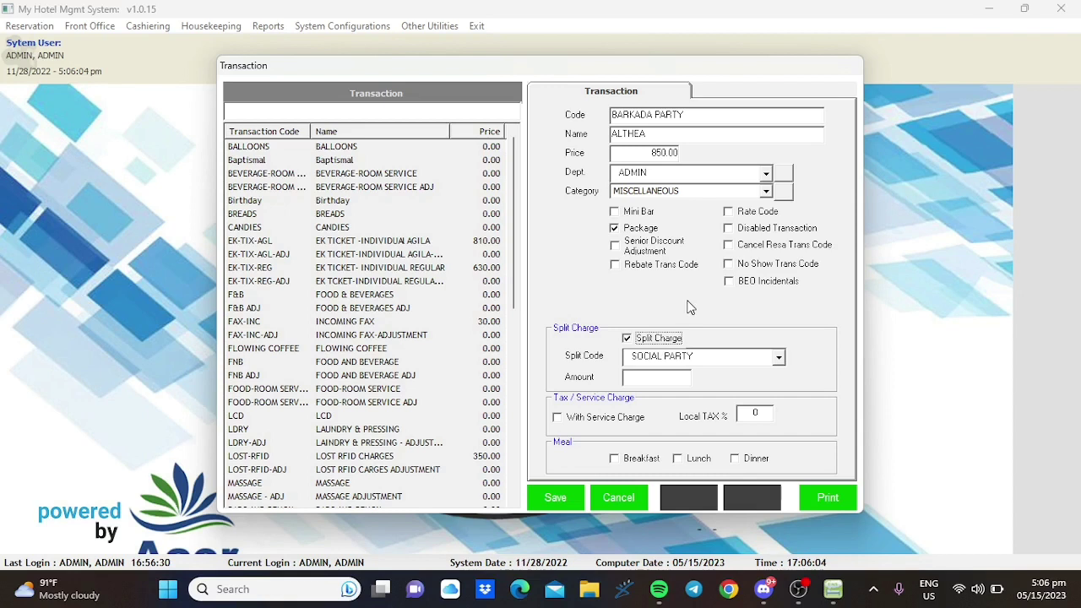
click(686, 376)
text(2,550)
click(546, 498)
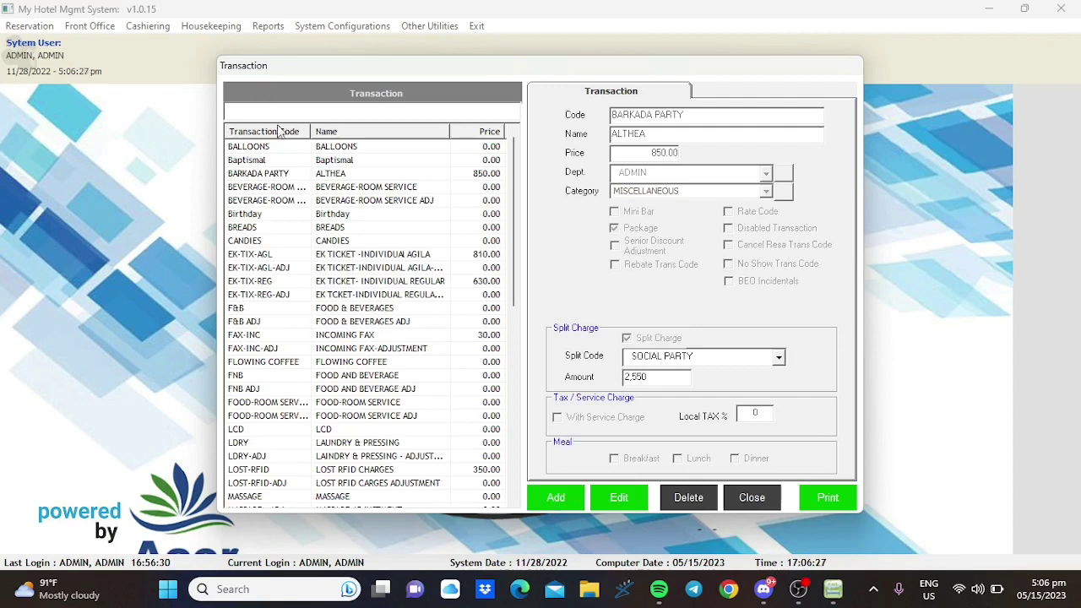
- Review the saved BARKADA PARTY and BEVERAGE-ROOM SERVICE rows, then close the Transaction window
click(343, 178)
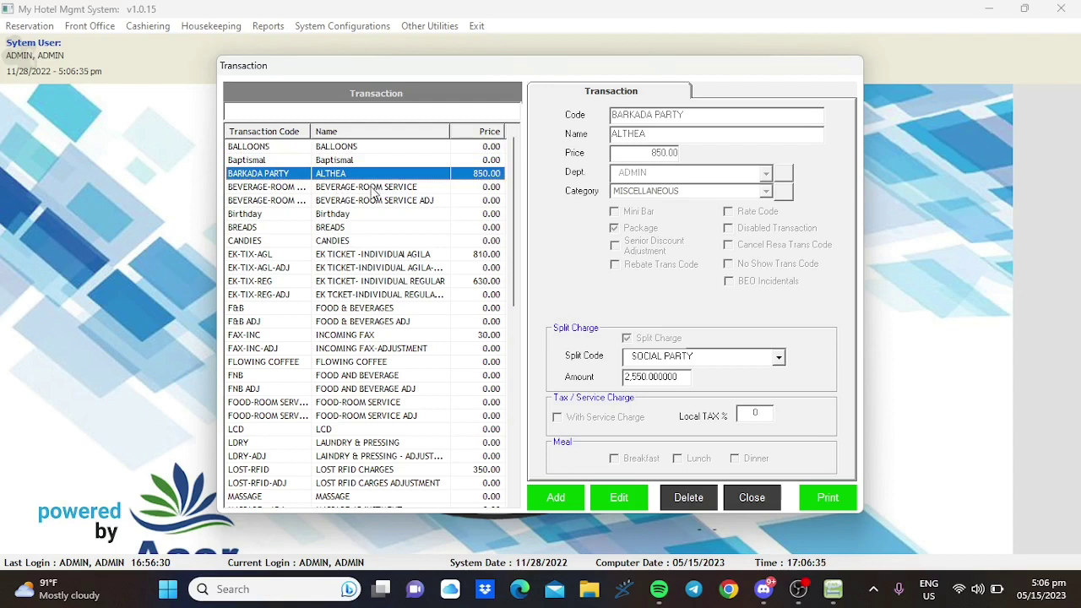
click(372, 187)
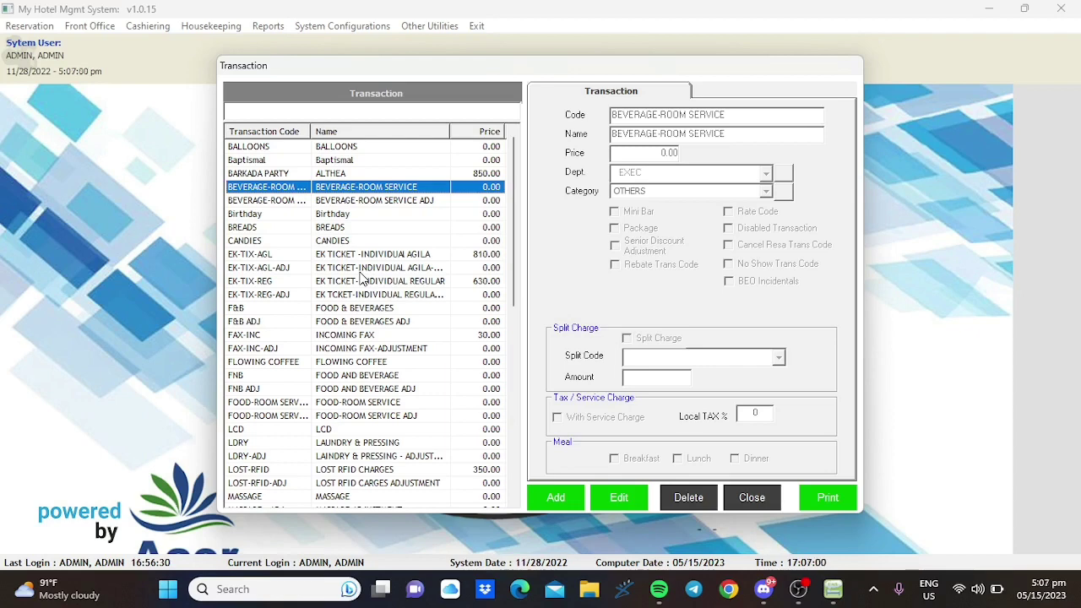
click(751, 498)
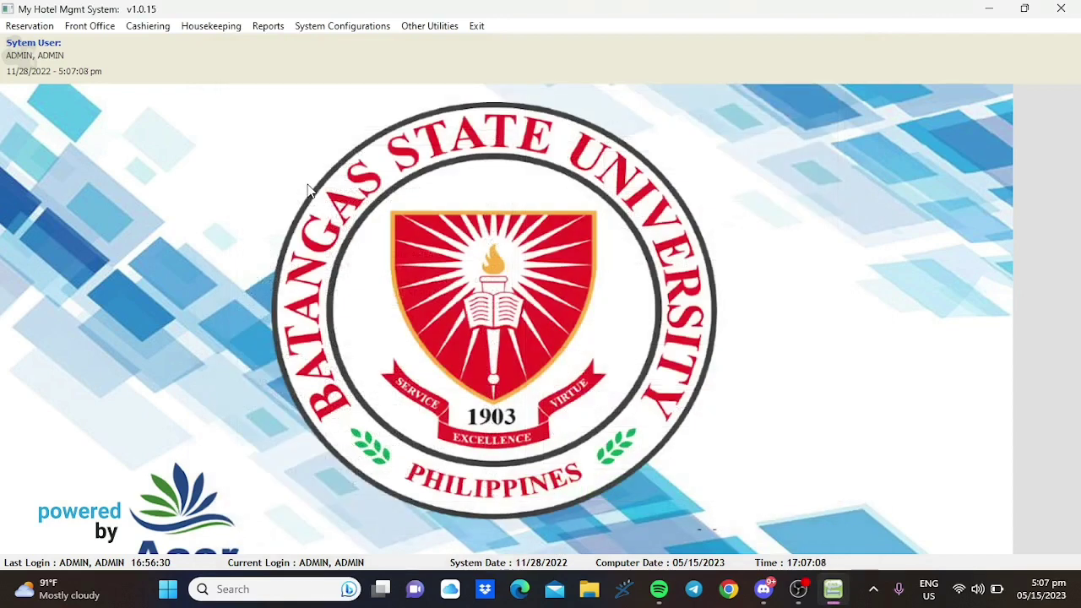
- From Front Office > Guest Inhouse, open the room D220 guest's full details
click(84, 27)
click(113, 64)
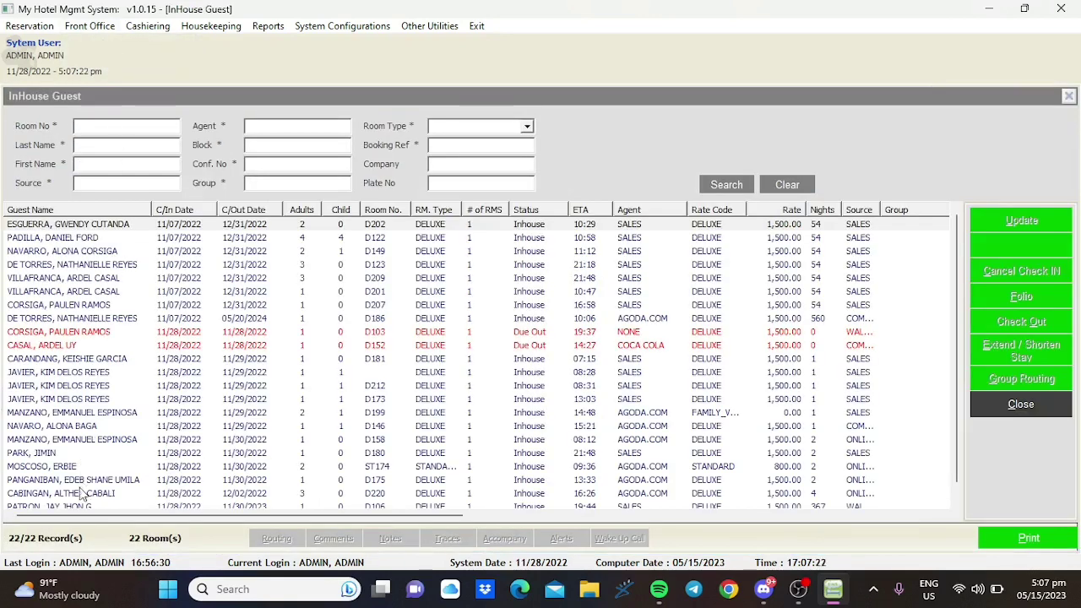
click(84, 493)
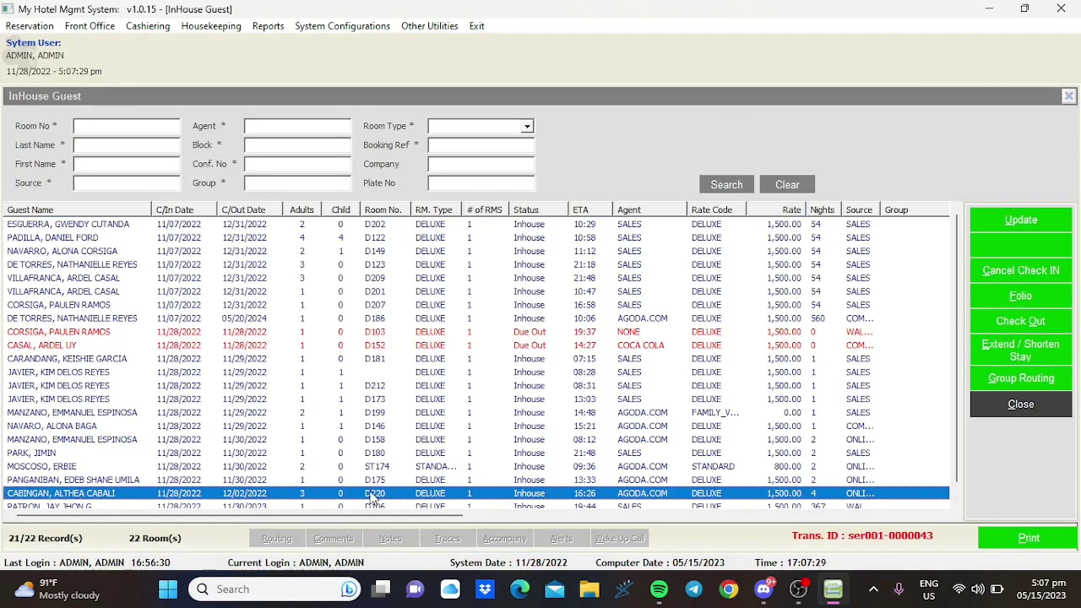
double_click(373, 498)
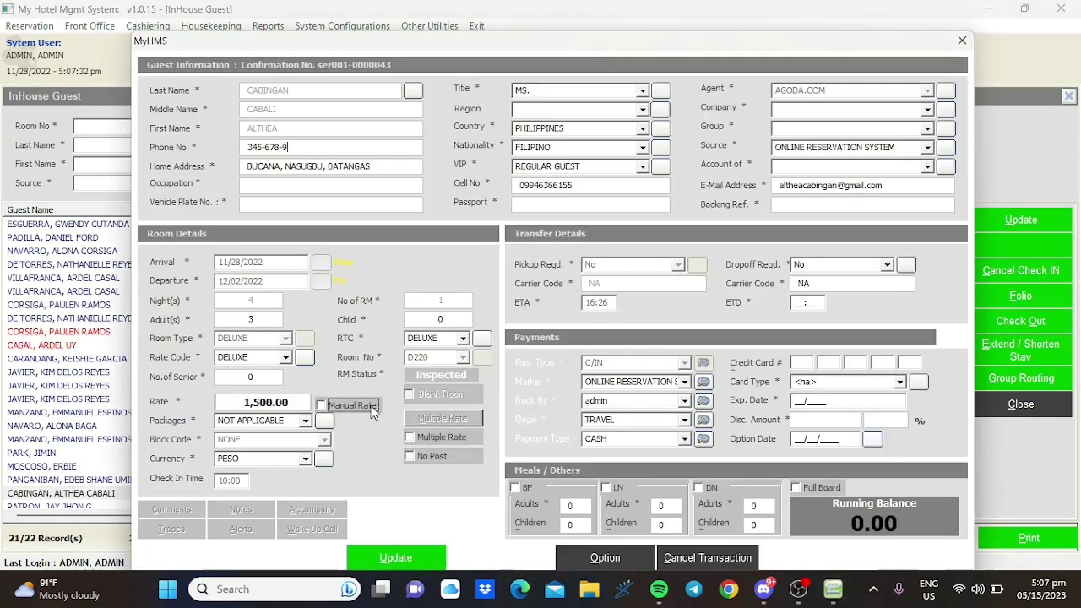
- Post the BARKADA PARTY charge to room D220 and review the 1,700.00 bill
click(298, 421)
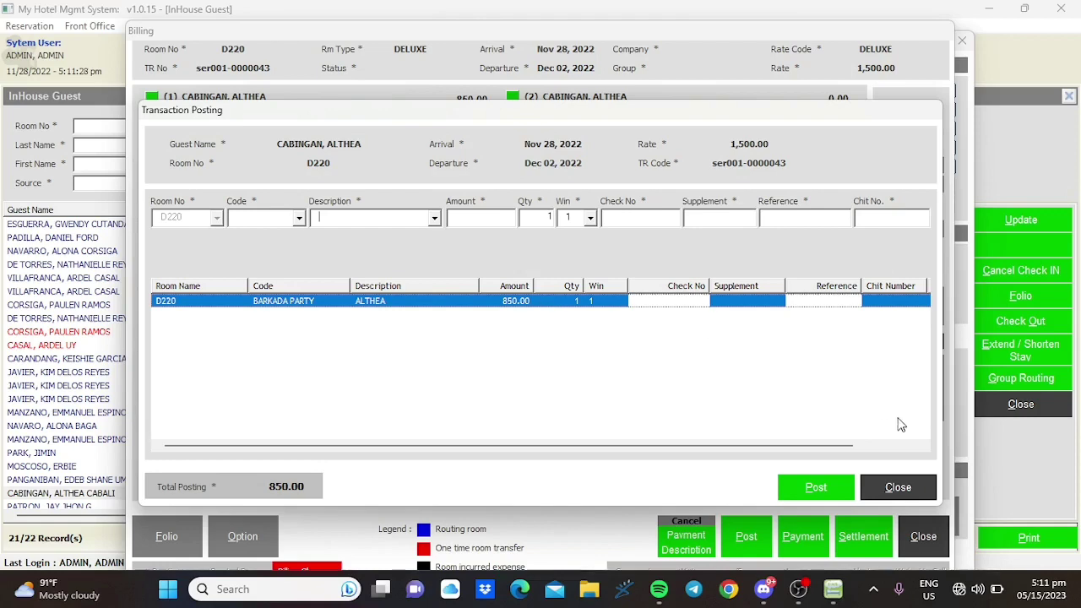
click(898, 490)
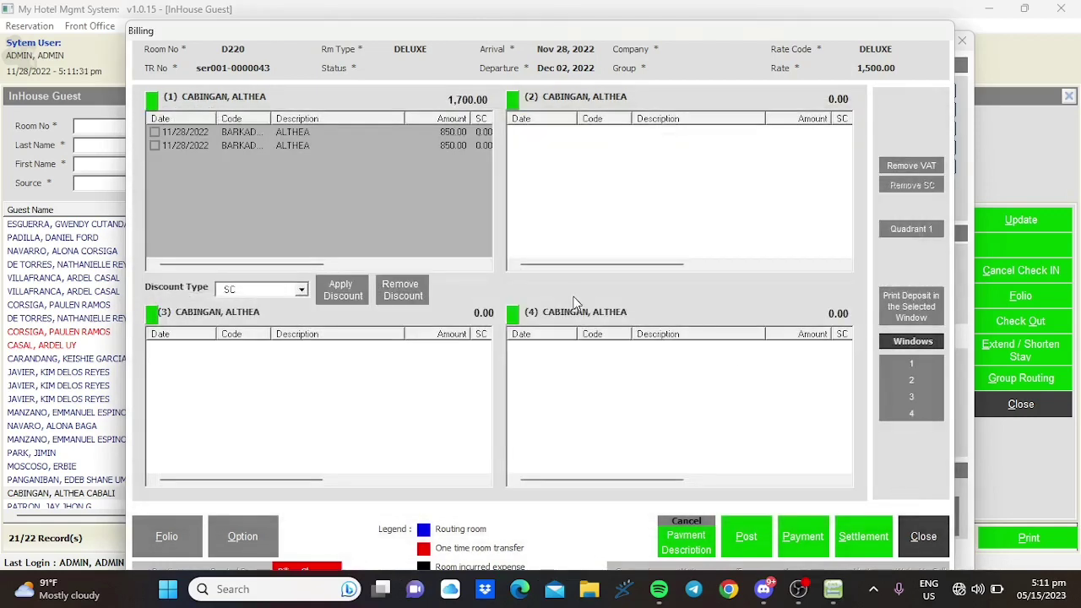
click(261, 147)
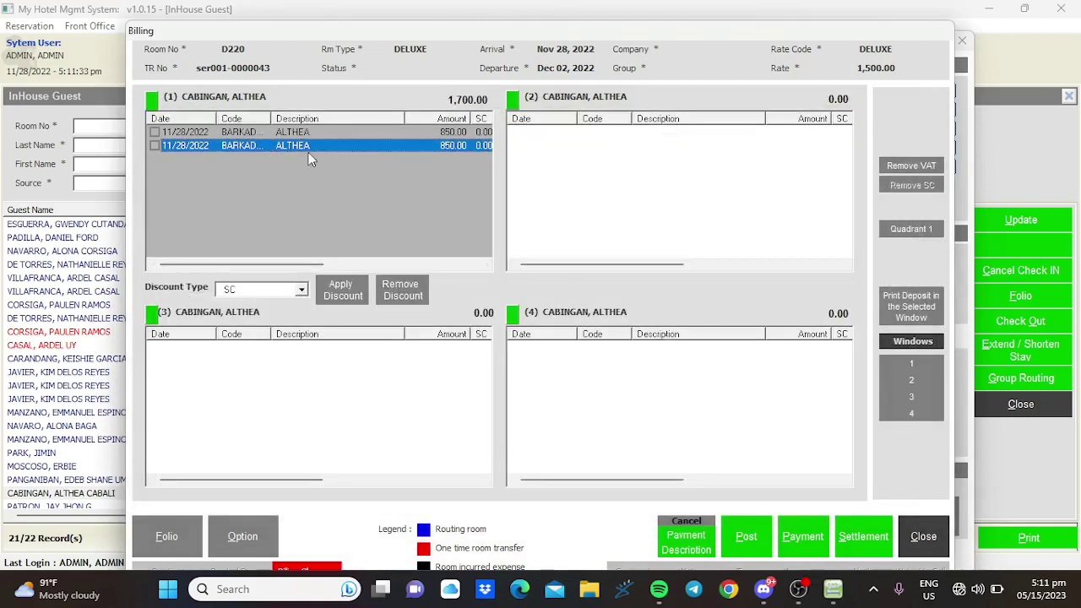
click(925, 543)
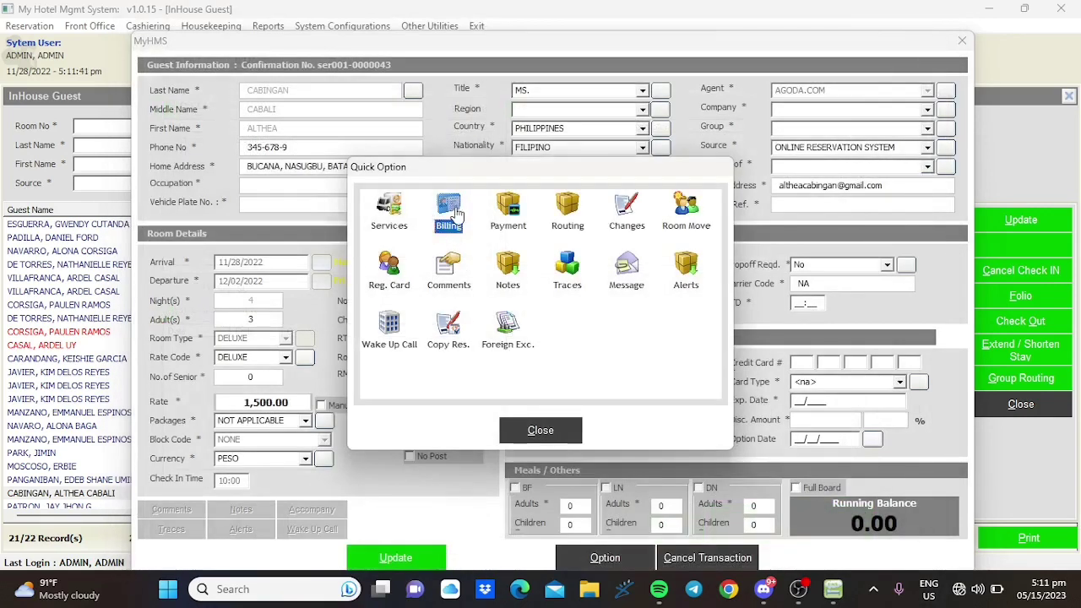
- Reopen D220 billing with the billing password, then close it and the quick options
click(455, 213)
text(*****)
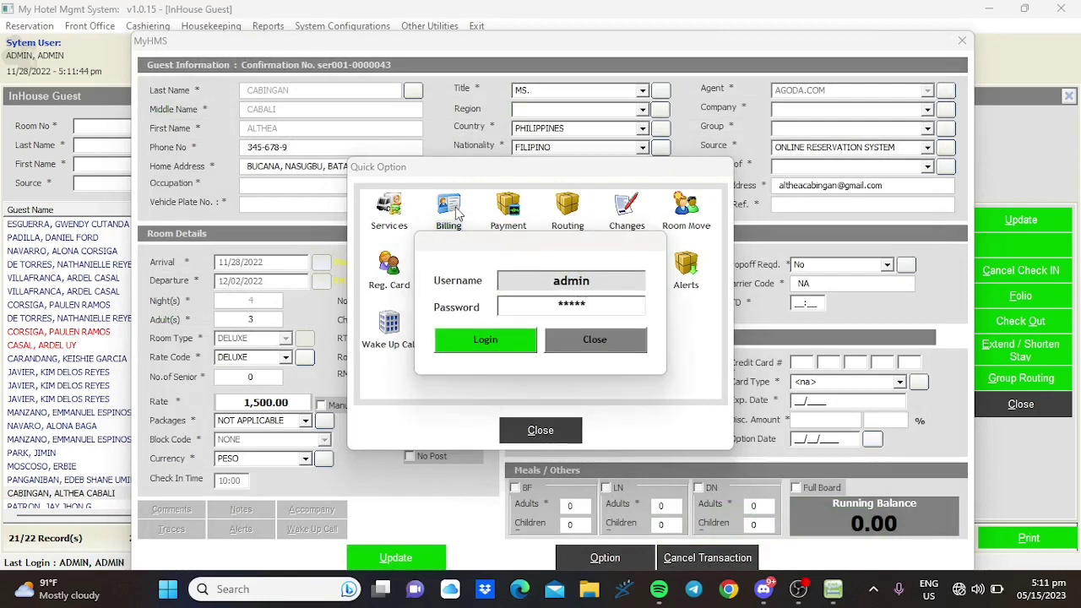
key(Return)
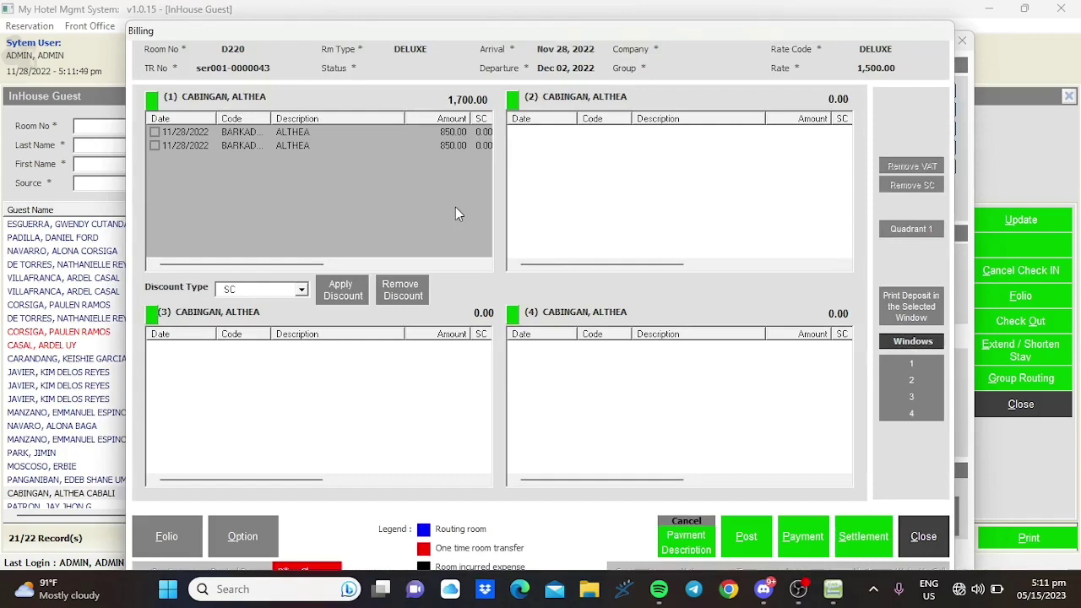
click(923, 537)
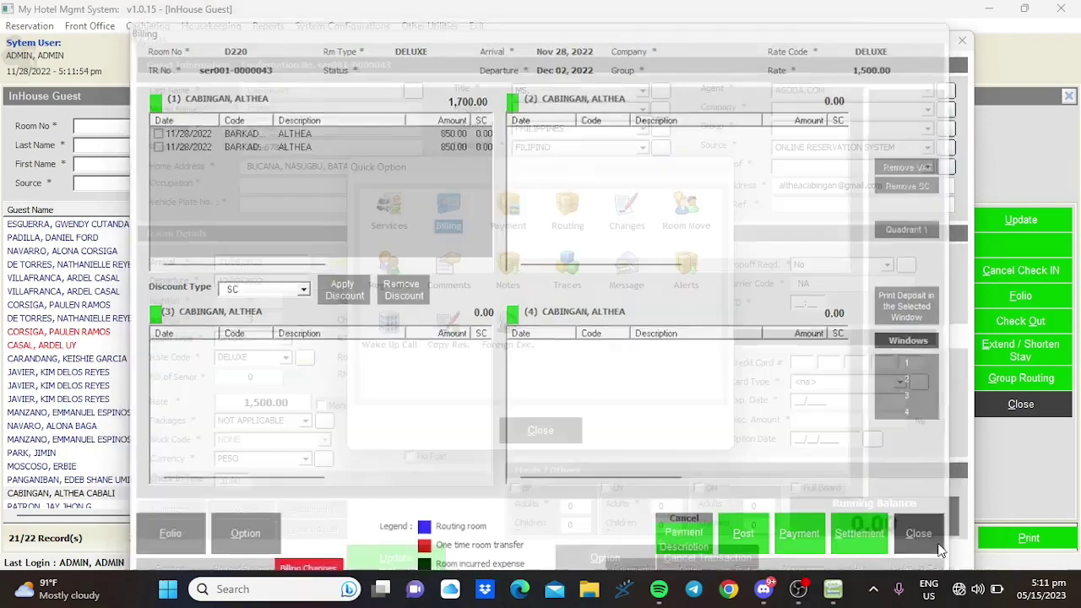
click(560, 429)
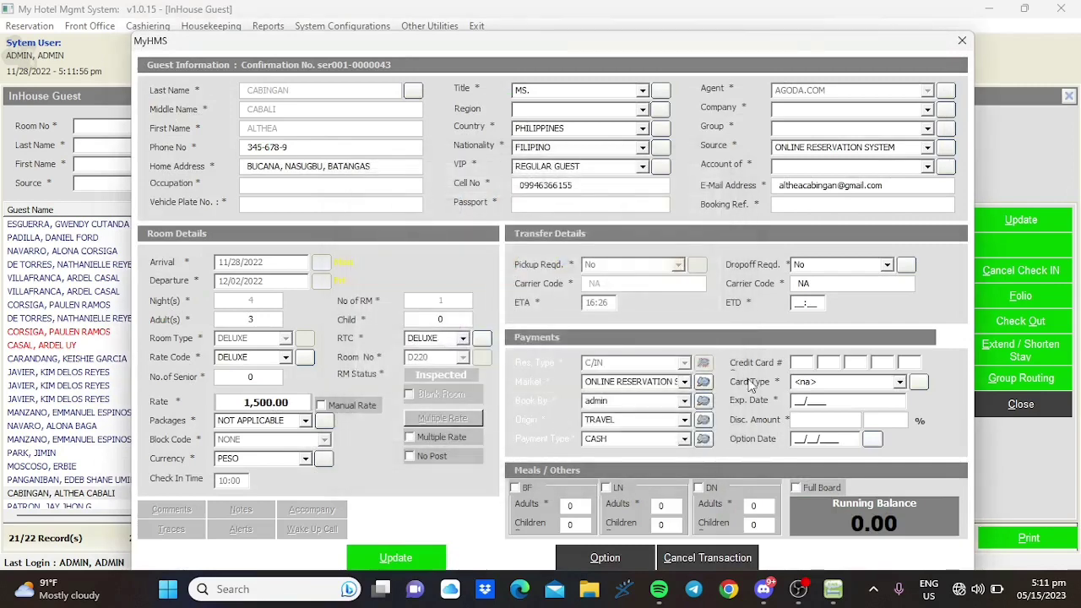
- Close the D220 guest information window to return to the InHouse Guest list
click(962, 40)
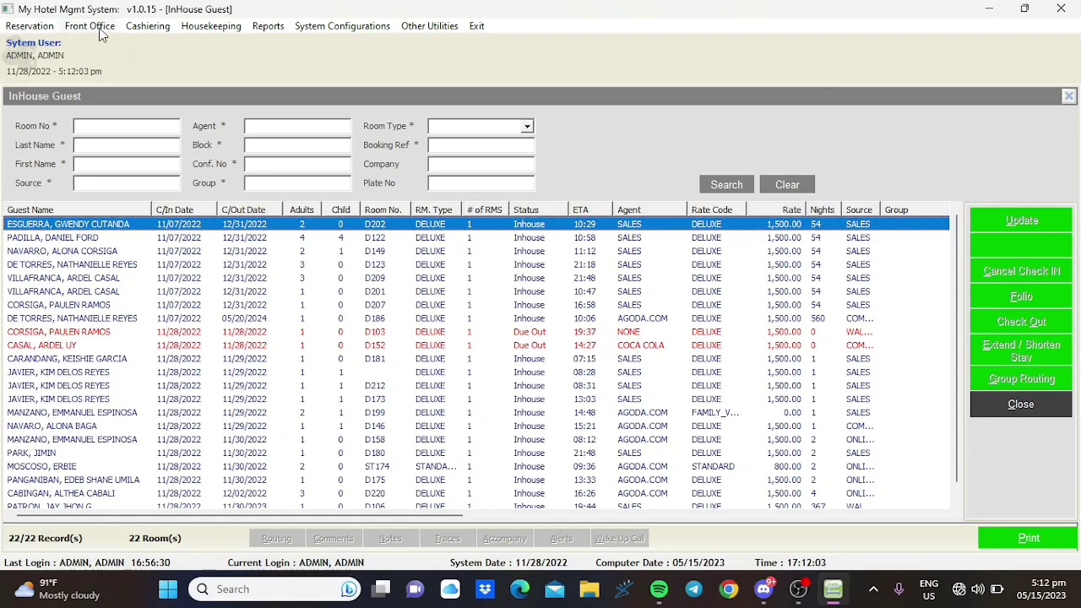
- Reload the in-house guest list and open the D220 guest's record
click(98, 30)
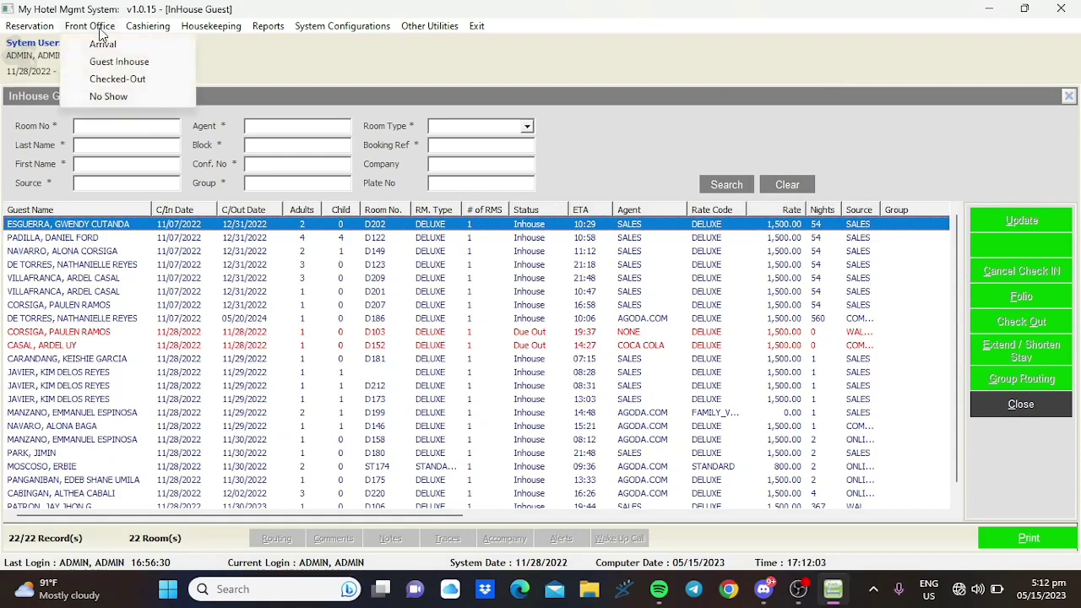
click(115, 66)
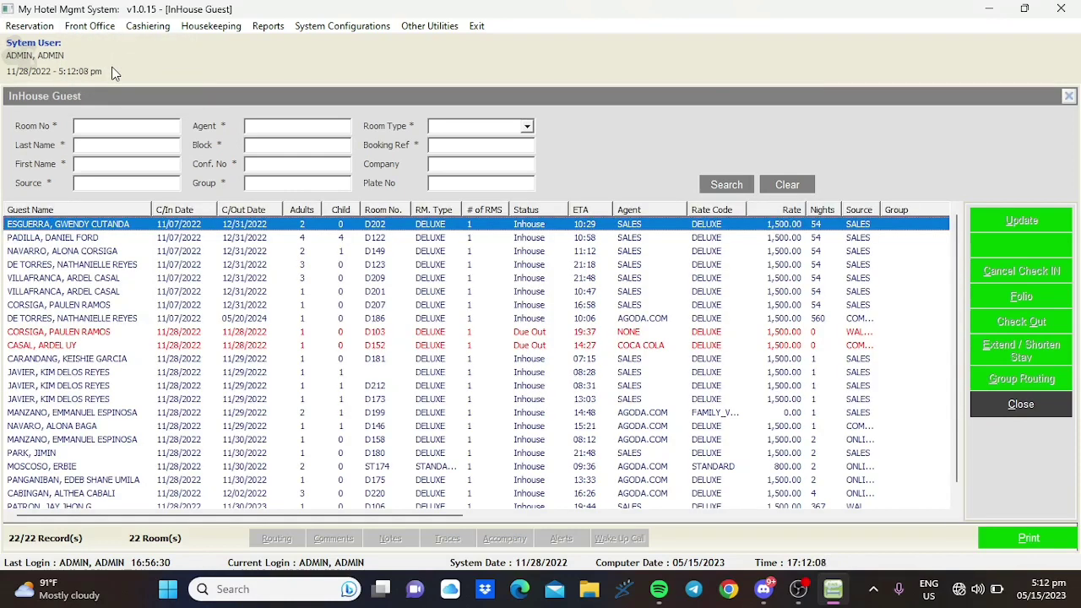
click(135, 495)
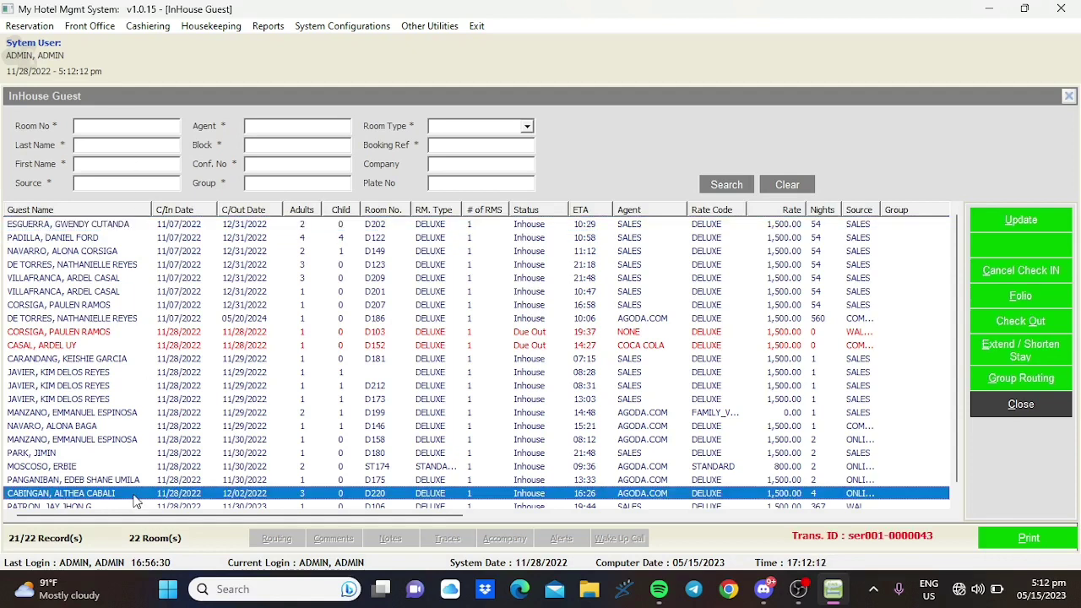
click(1025, 225)
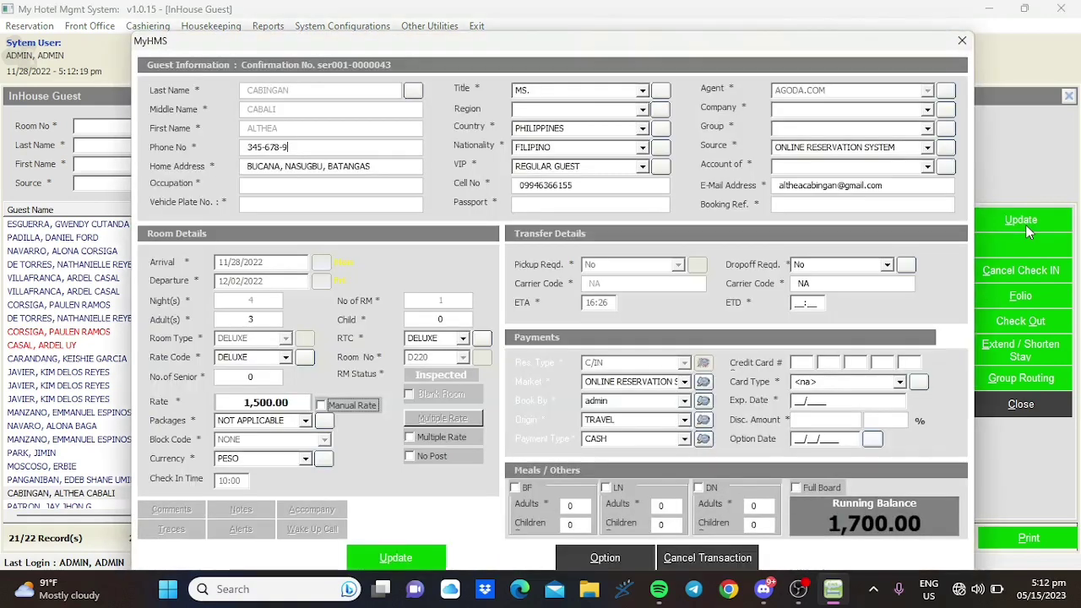
- Open D220 billing from the quick options with the password, ending at the MyHMS login with username ADMIN
click(626, 562)
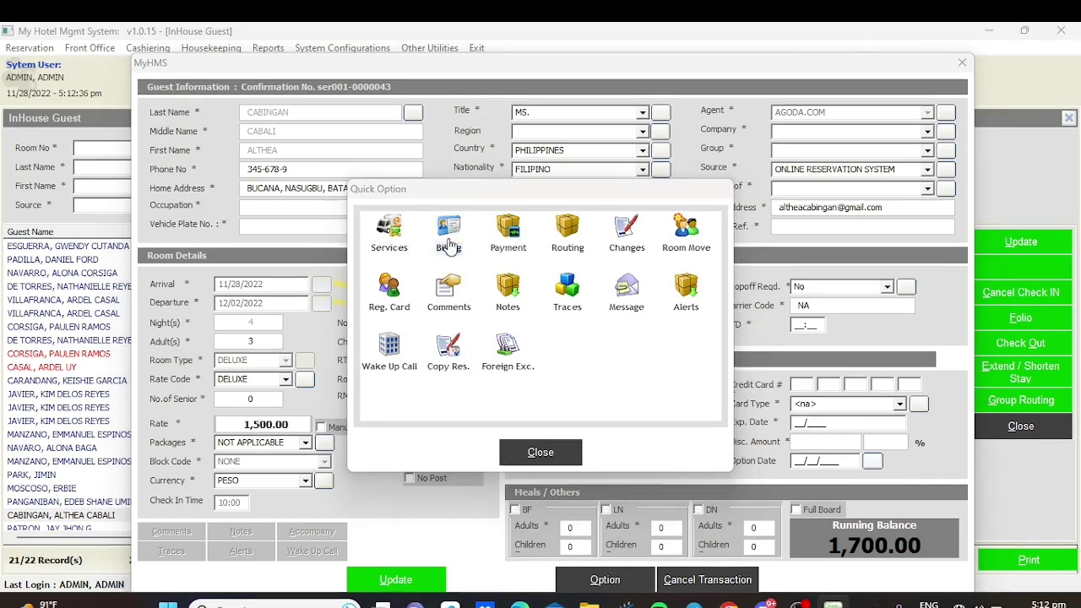
click(450, 245)
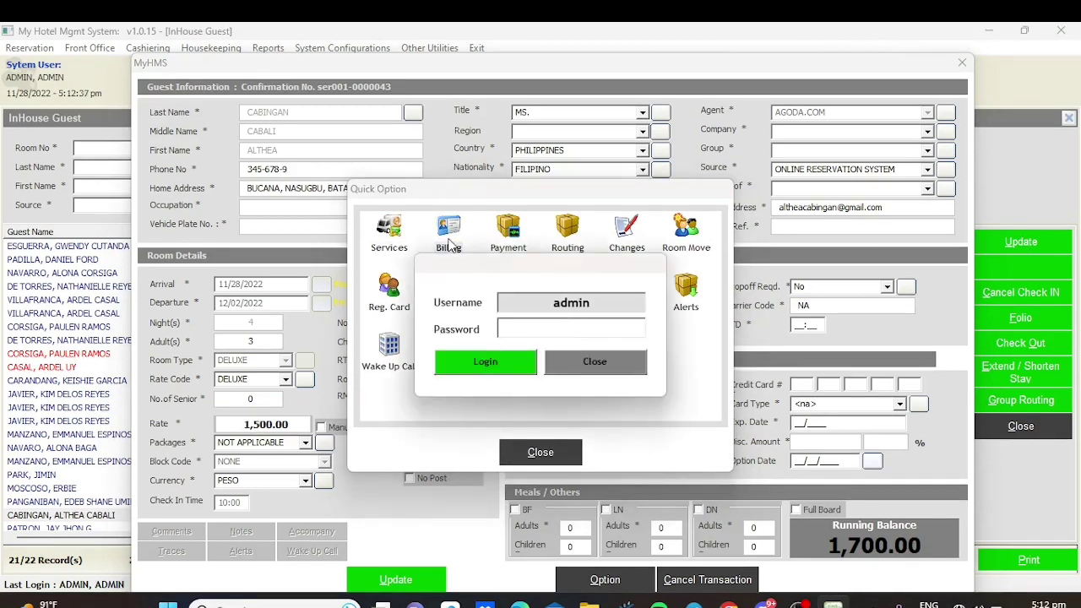
text(admin)
key(Return)
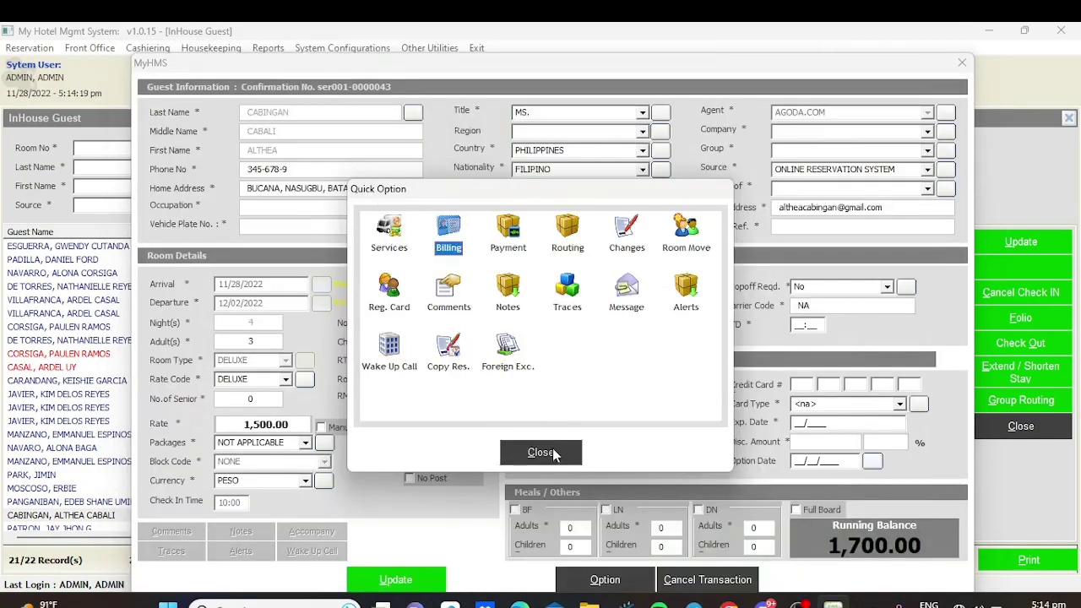
double_click(464, 232)
text(a)
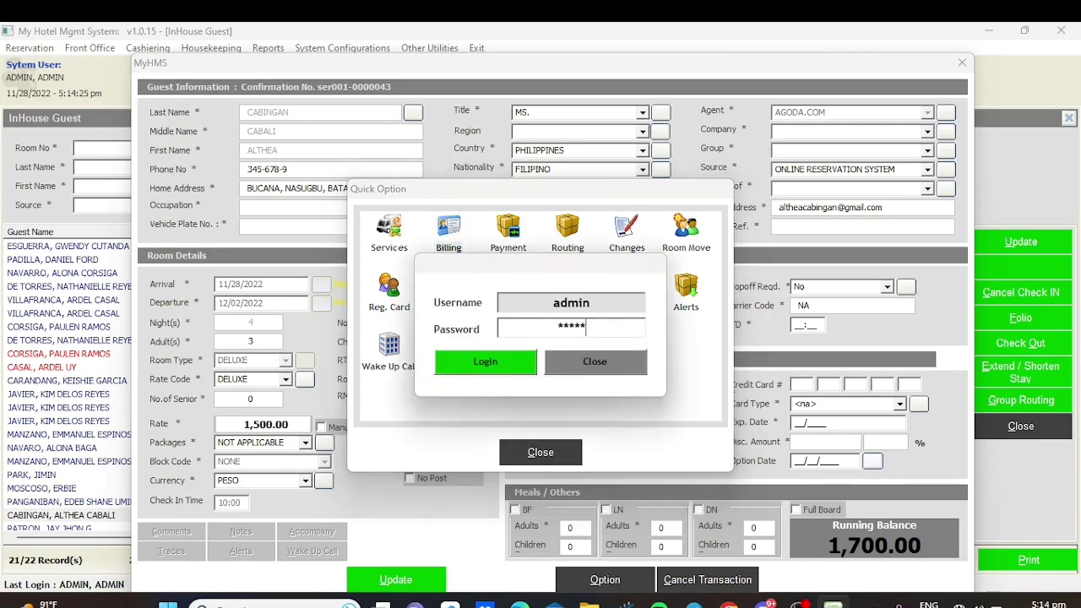
text(dmin)
key(Return)
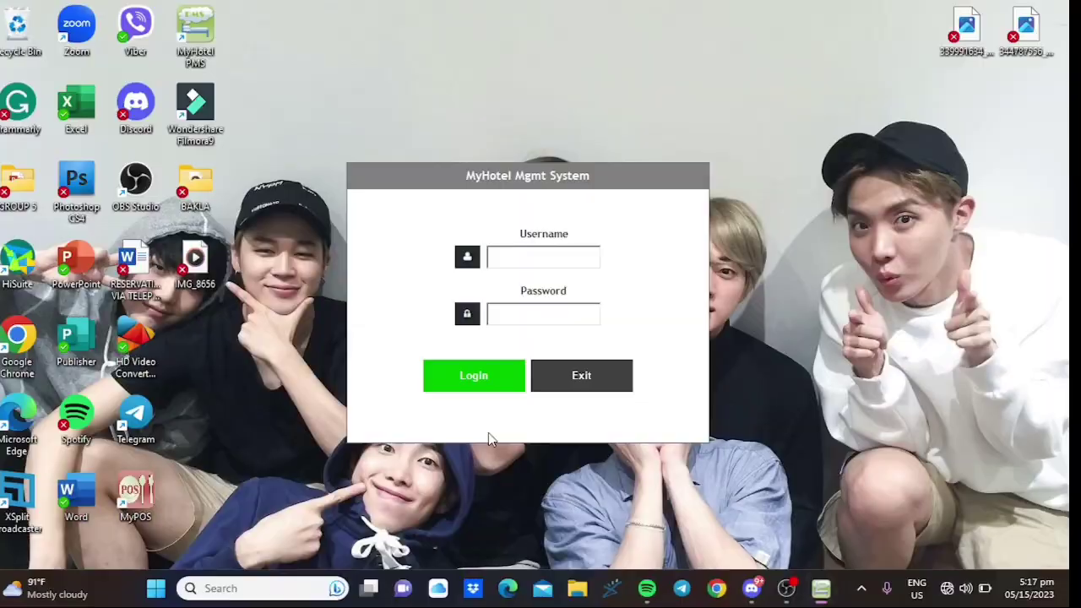
text(ADMIN)
key(Tab)
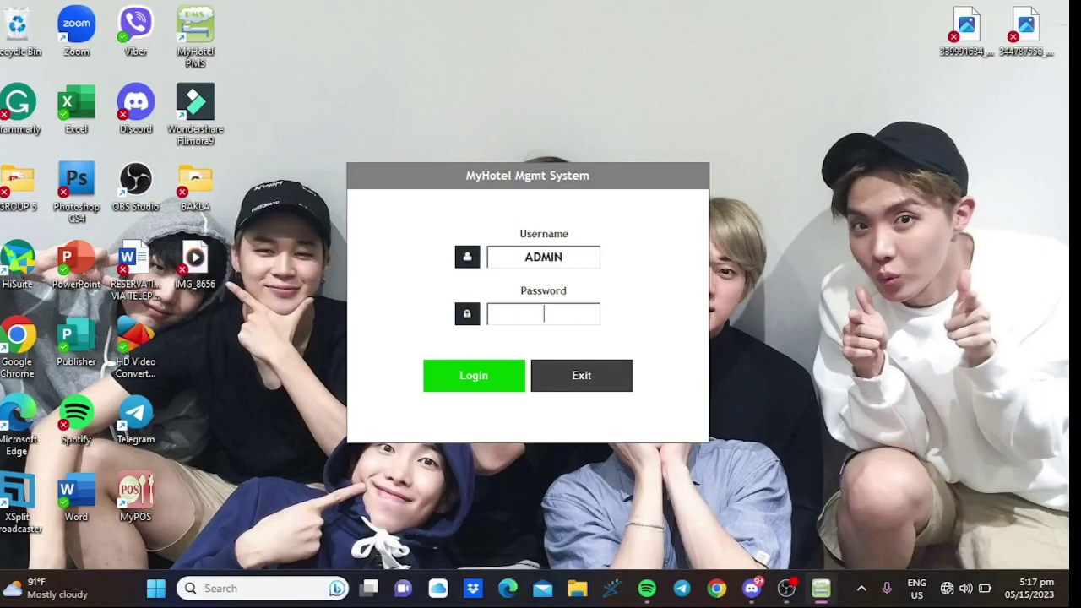
- Sign back into MyHMS and reopen the D220 guest's record from Guest Inhouse
text(adm)
key(Return)
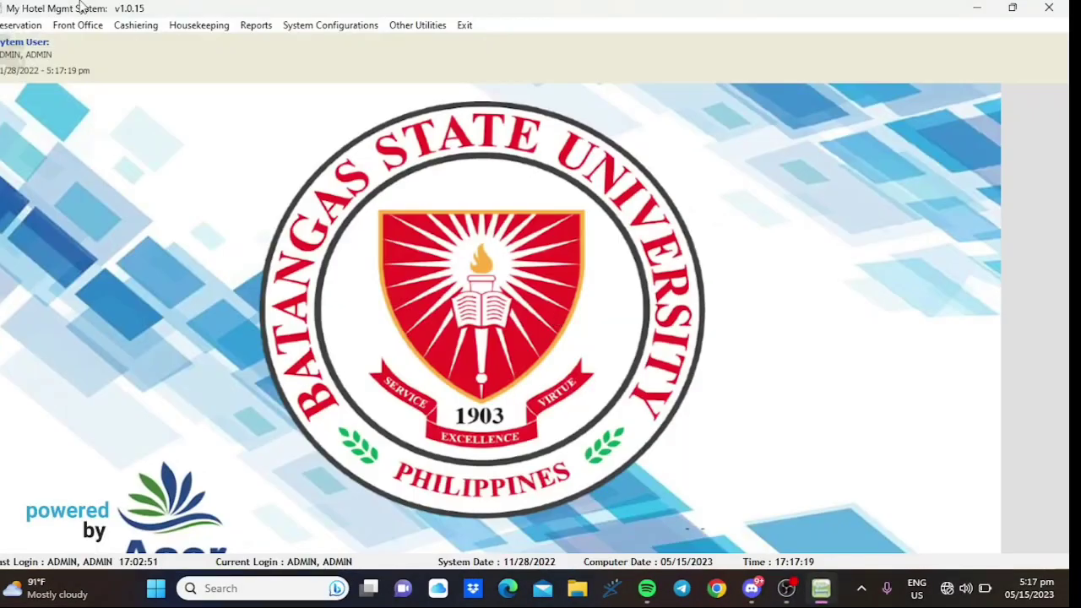
click(74, 27)
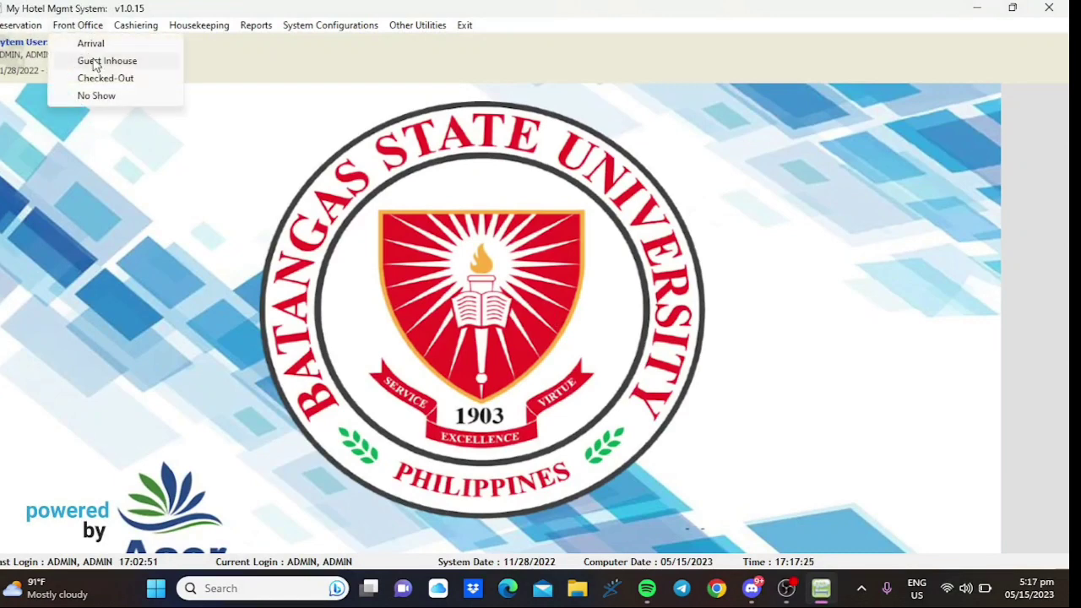
click(95, 63)
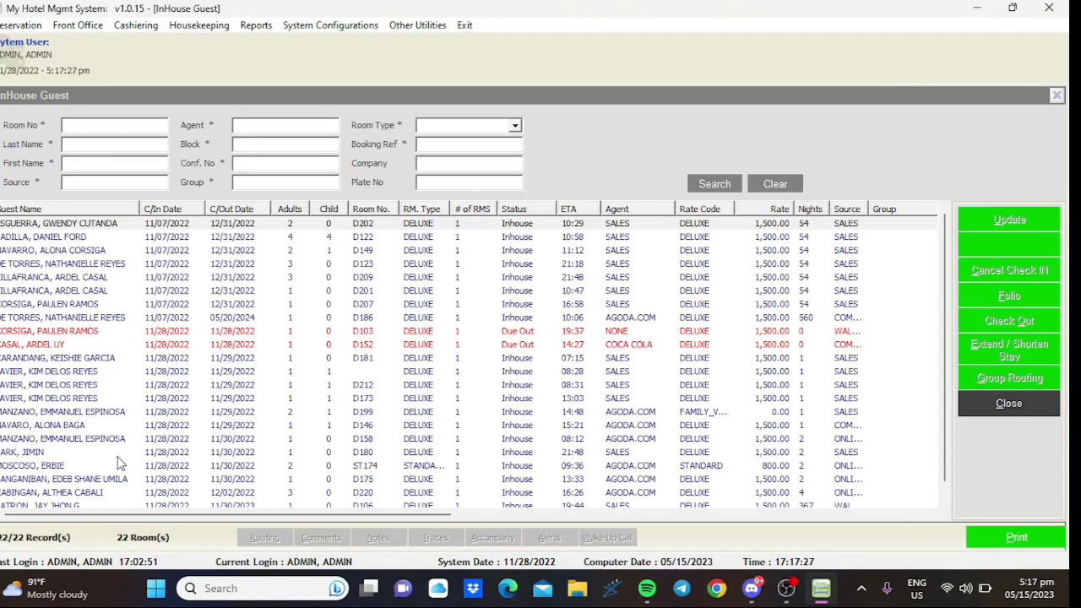
click(88, 494)
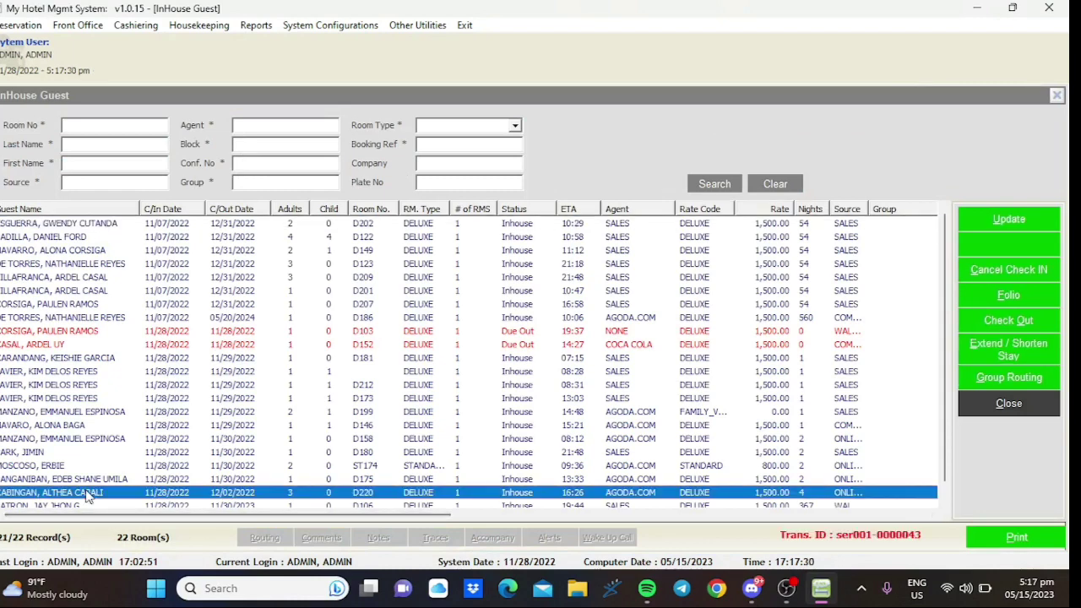
double_click(88, 494)
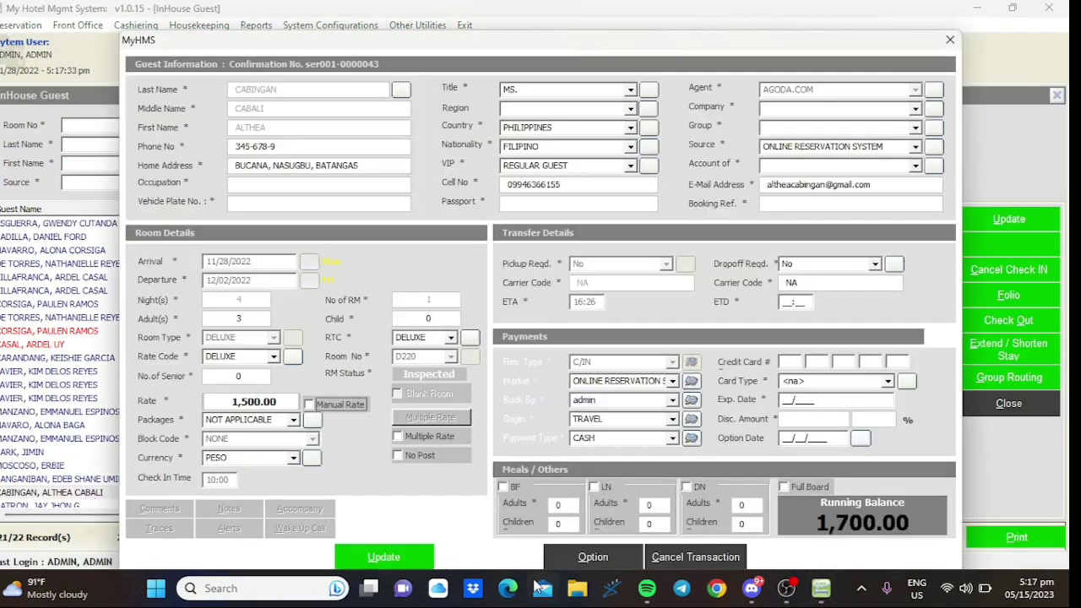
- Open Billing for the D220 stay from the quick options and enter the billing password
click(580, 562)
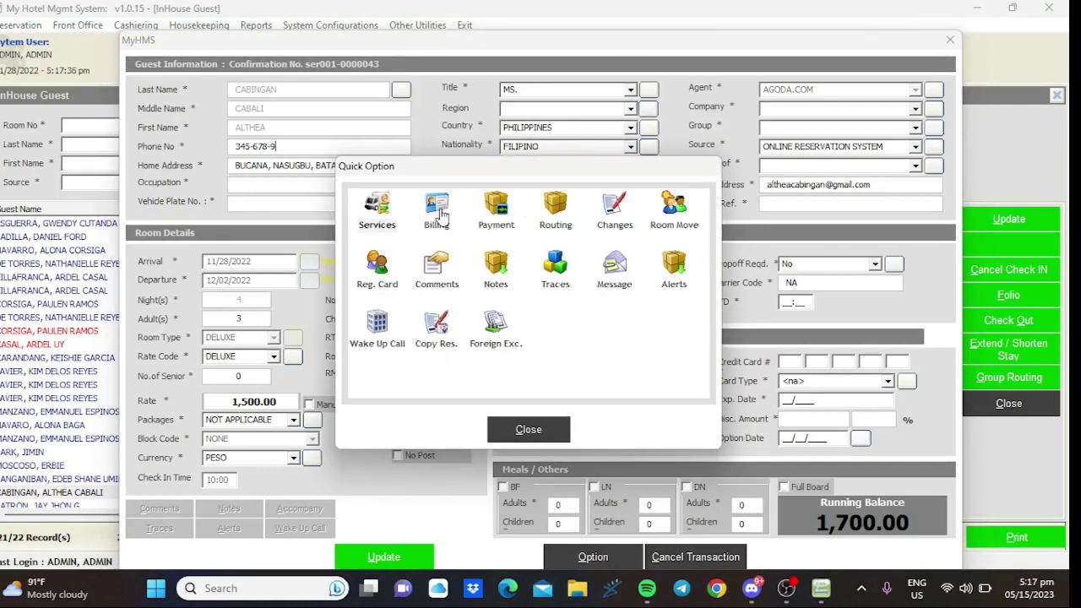
click(437, 205)
text(admin)
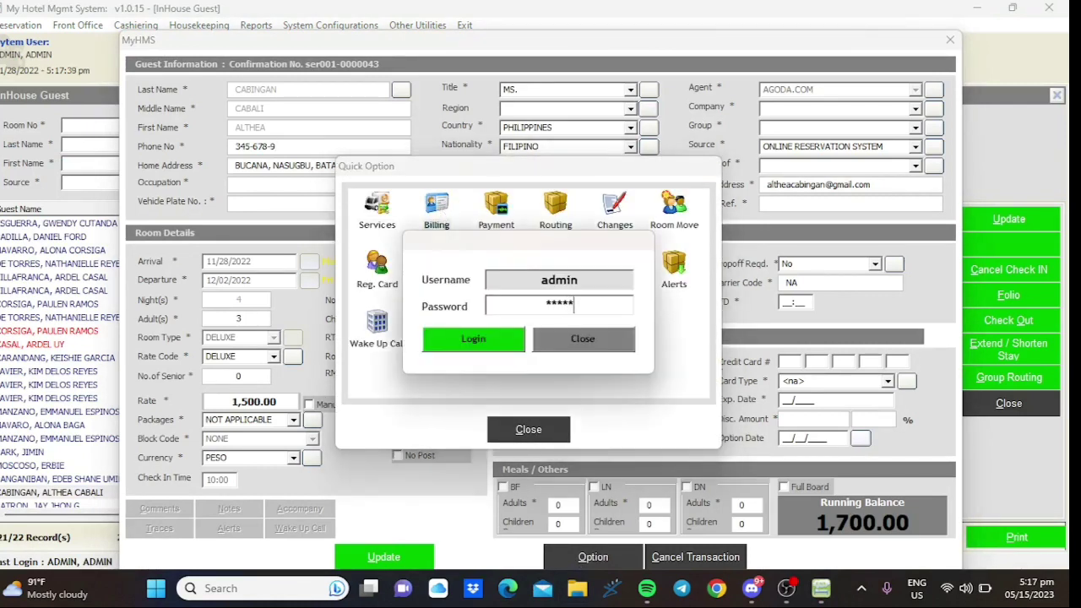
key(Return)
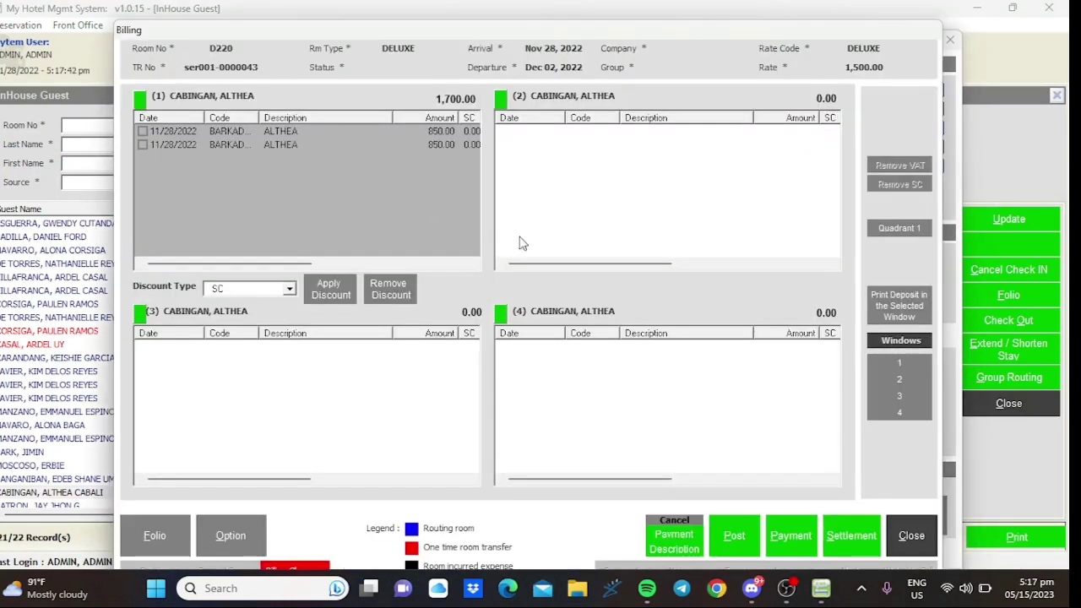
- Move one 850.00 BARKADA charge from folio window 1 to window 2 and start its payment
drag(448, 134, 514, 147)
click(144, 132)
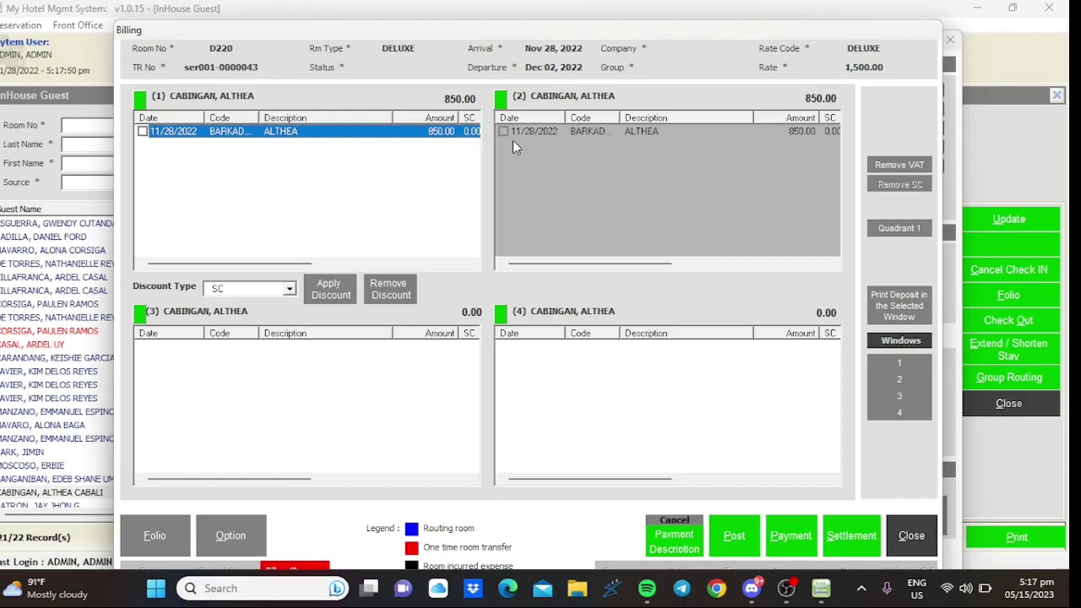
click(797, 536)
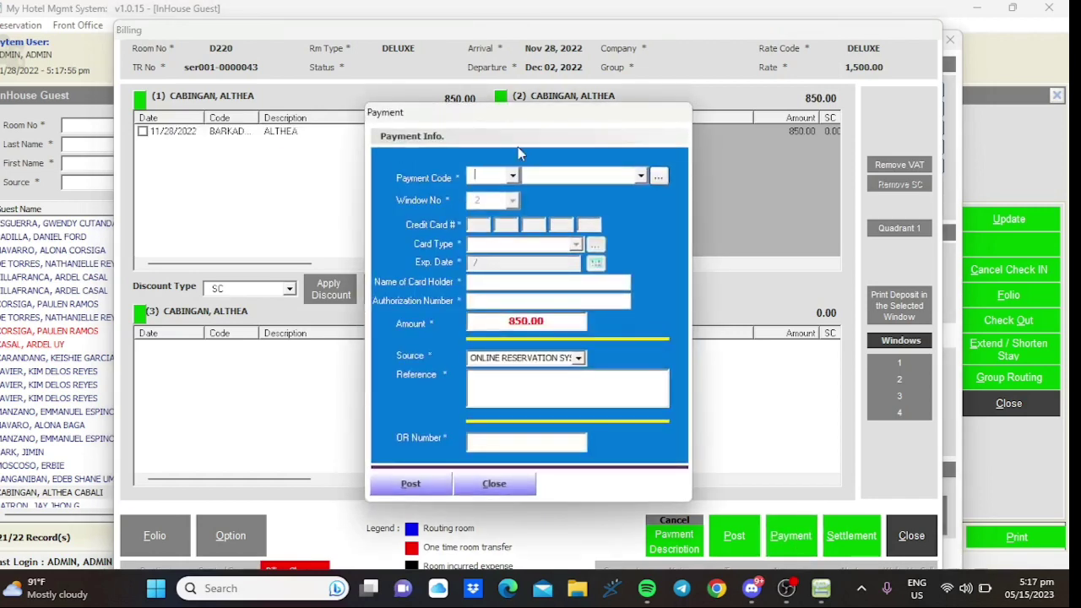
- Post an 850.00 CASH payment on window 2 with OR number 0002, and confirm it
click(513, 176)
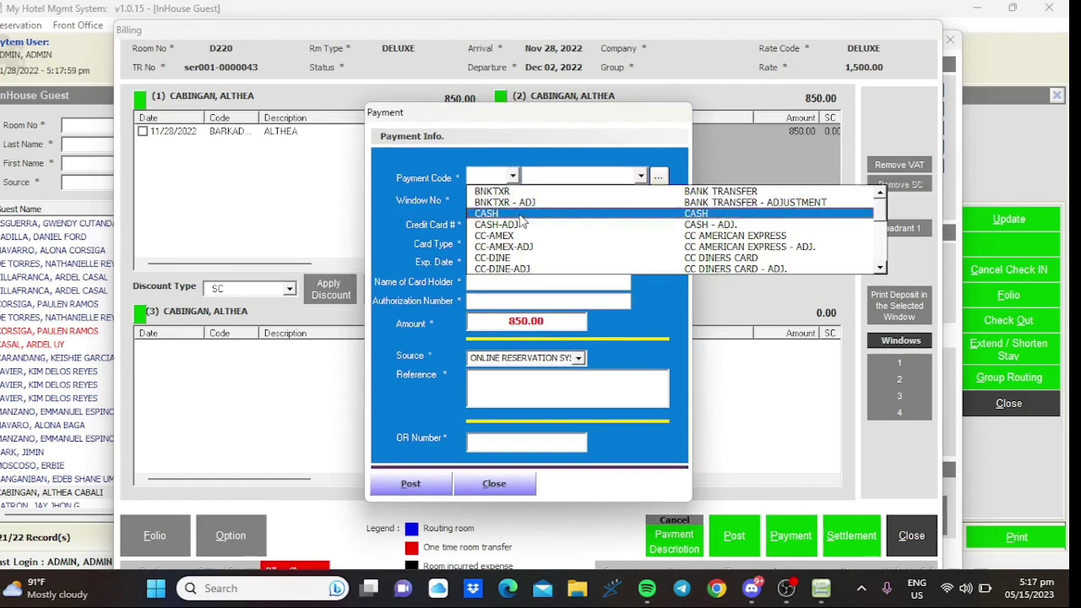
click(521, 217)
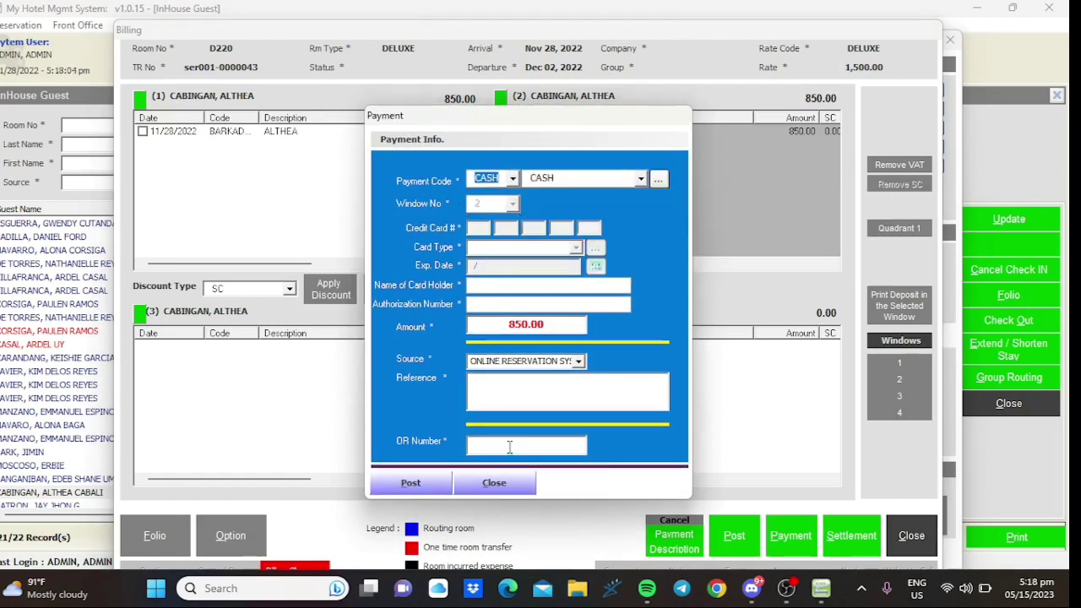
click(509, 447)
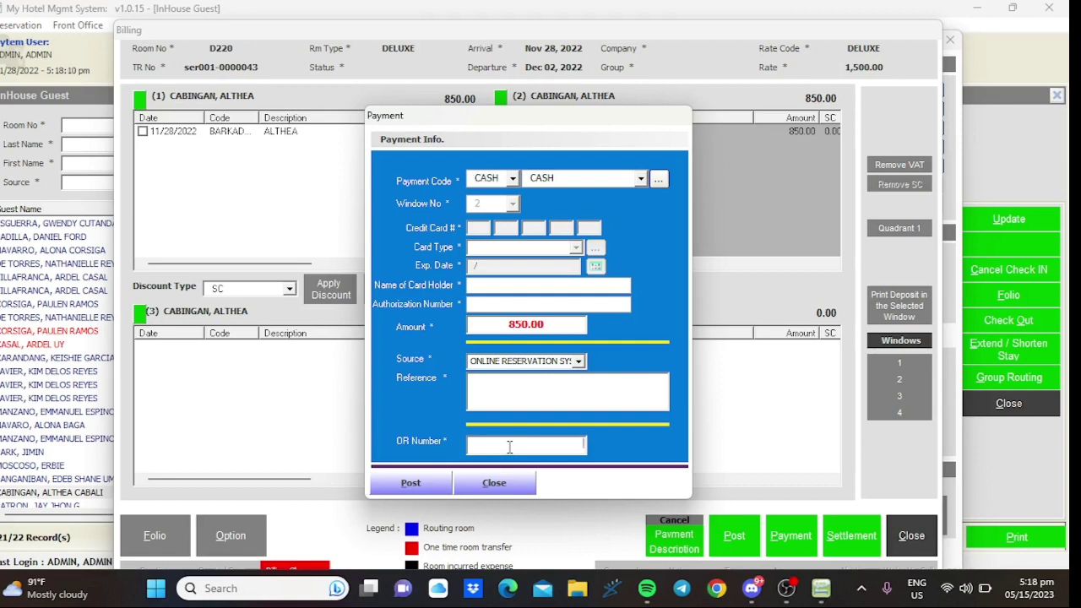
text(0002)
click(411, 483)
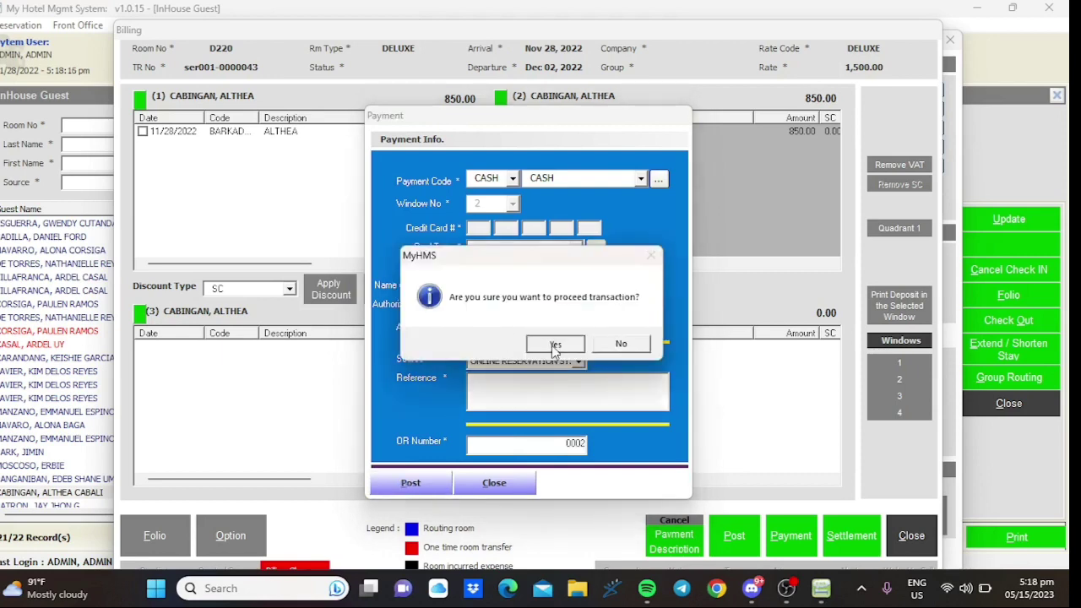
click(554, 343)
click(614, 345)
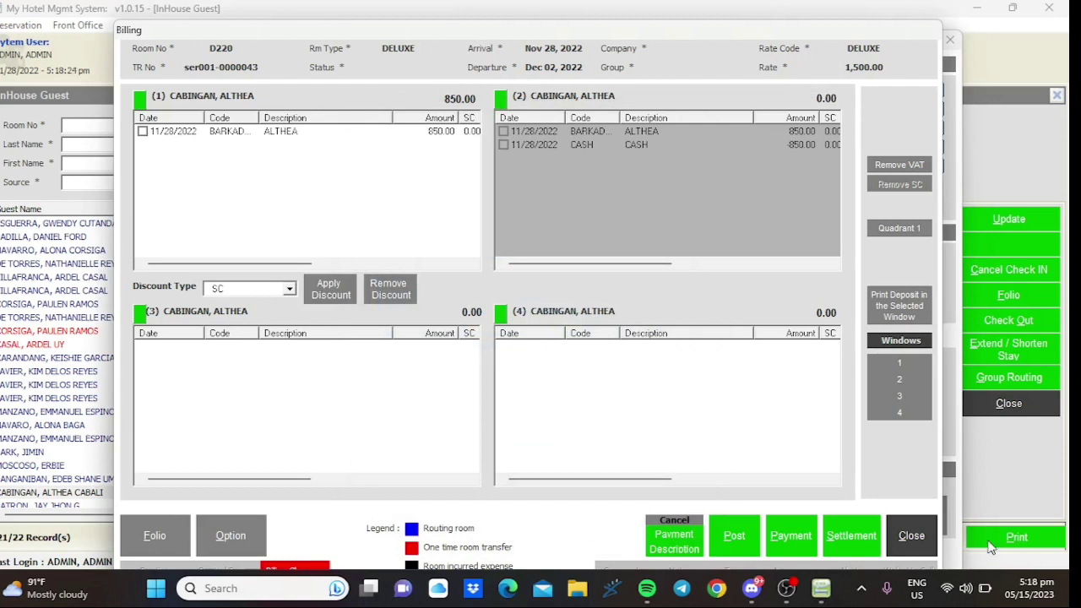
- Close the Billing window, the Quick Option panel and the D220 guest information dialog
click(909, 535)
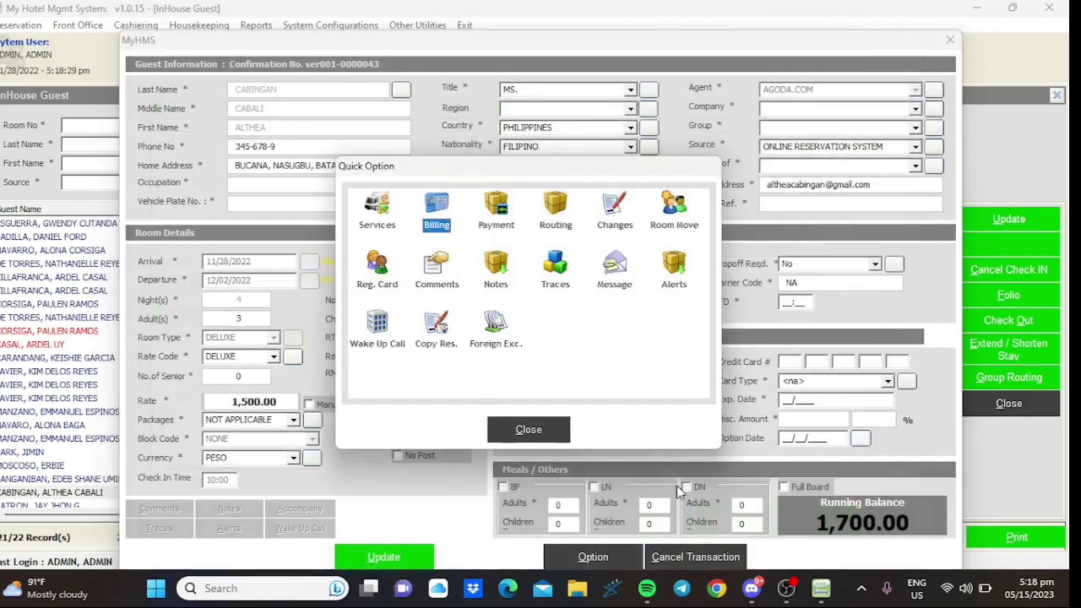
click(529, 429)
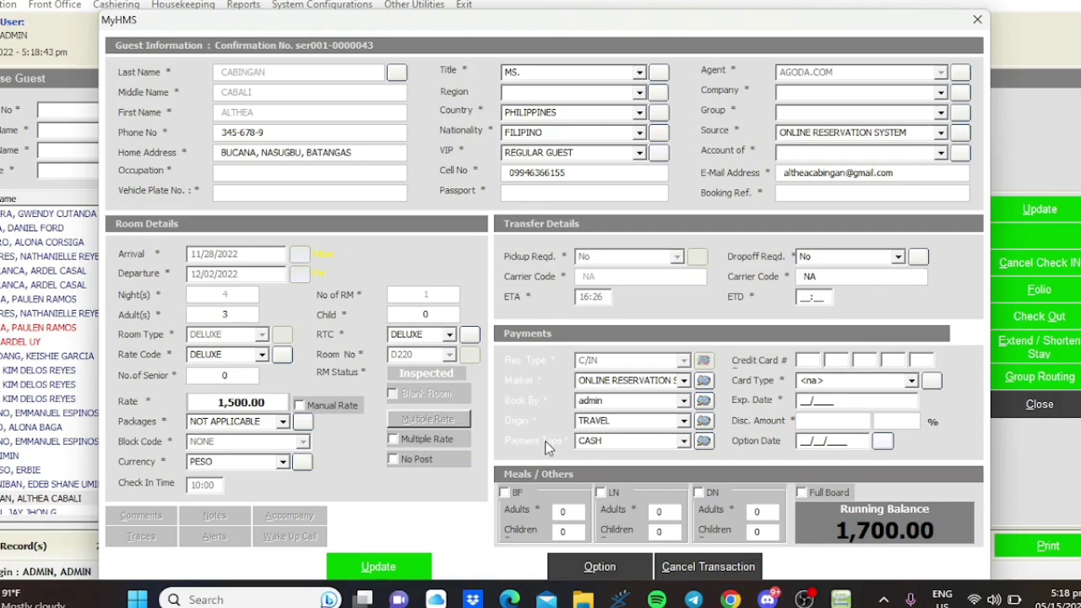
key(Escape)
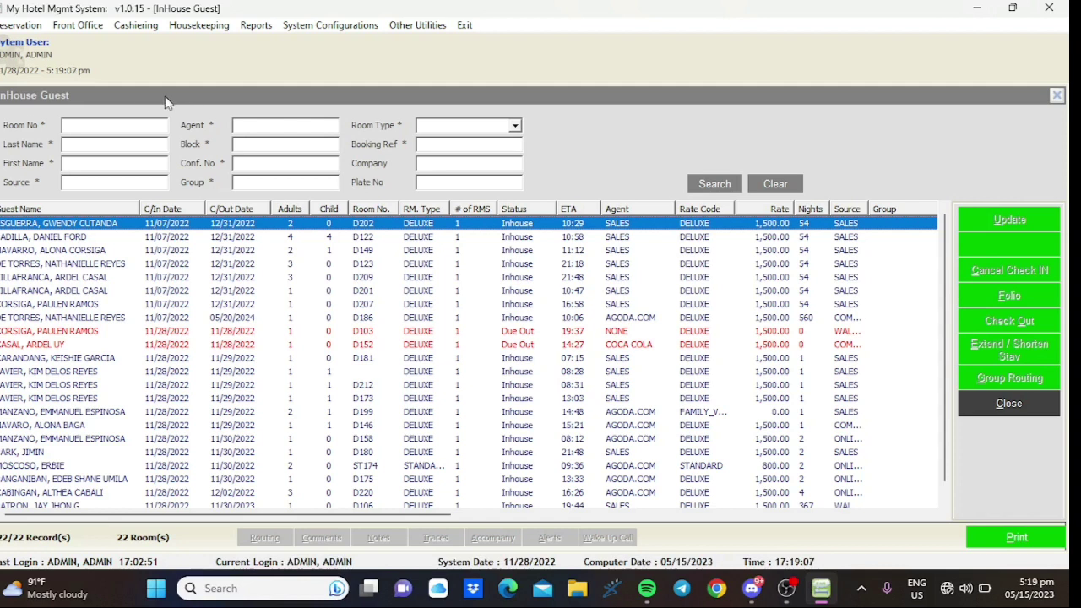
- Open the Housekeeping room status board from the Housekeeping menu
click(199, 26)
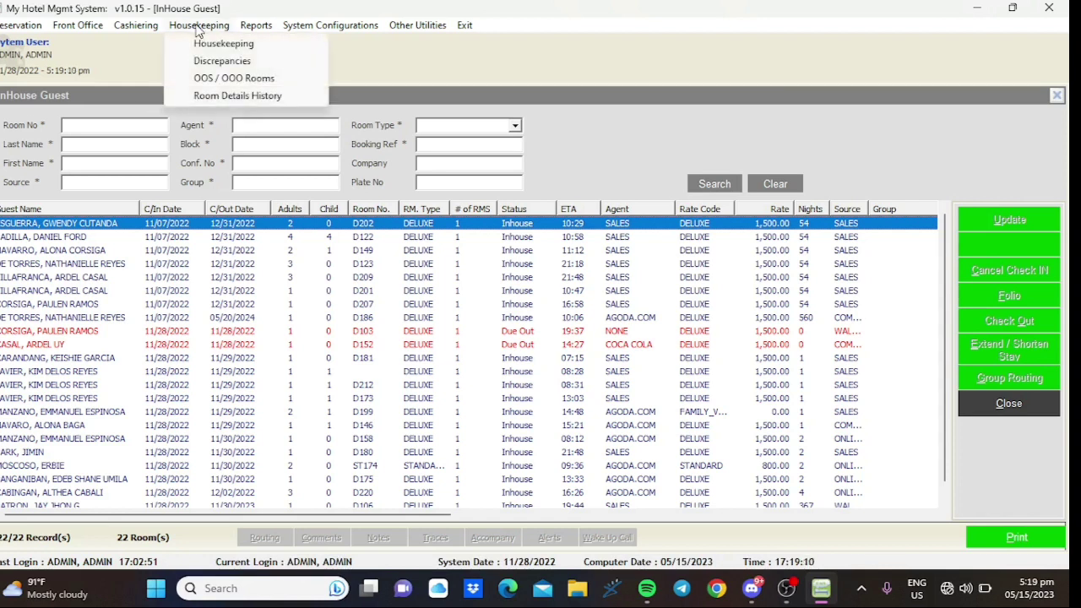
click(81, 497)
click(212, 26)
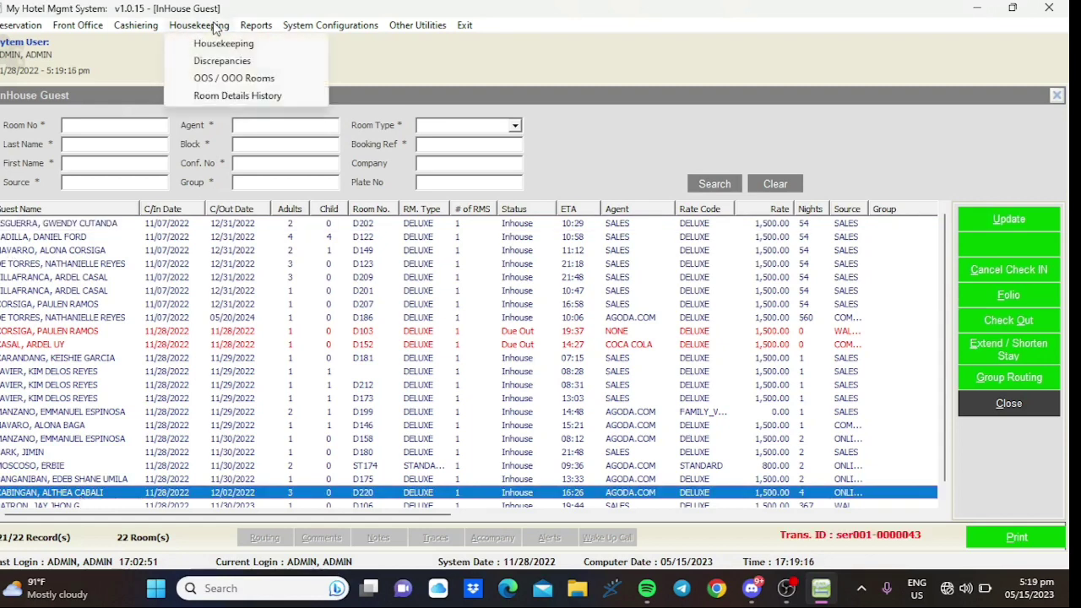
click(226, 44)
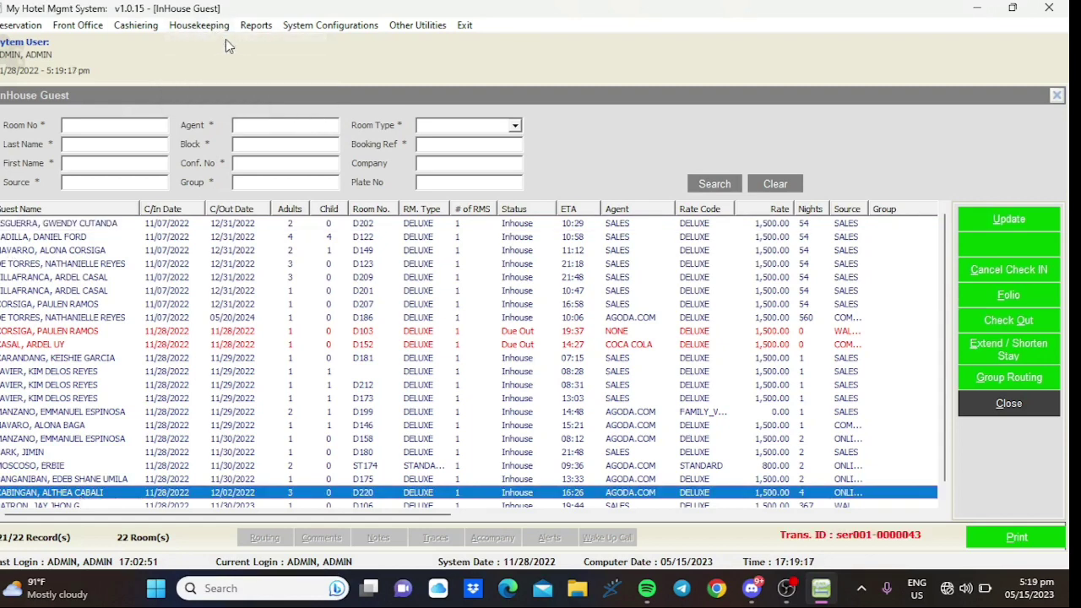
- Open and dismiss the Reports menu, then scroll the Housekeeping room grid
click(212, 27)
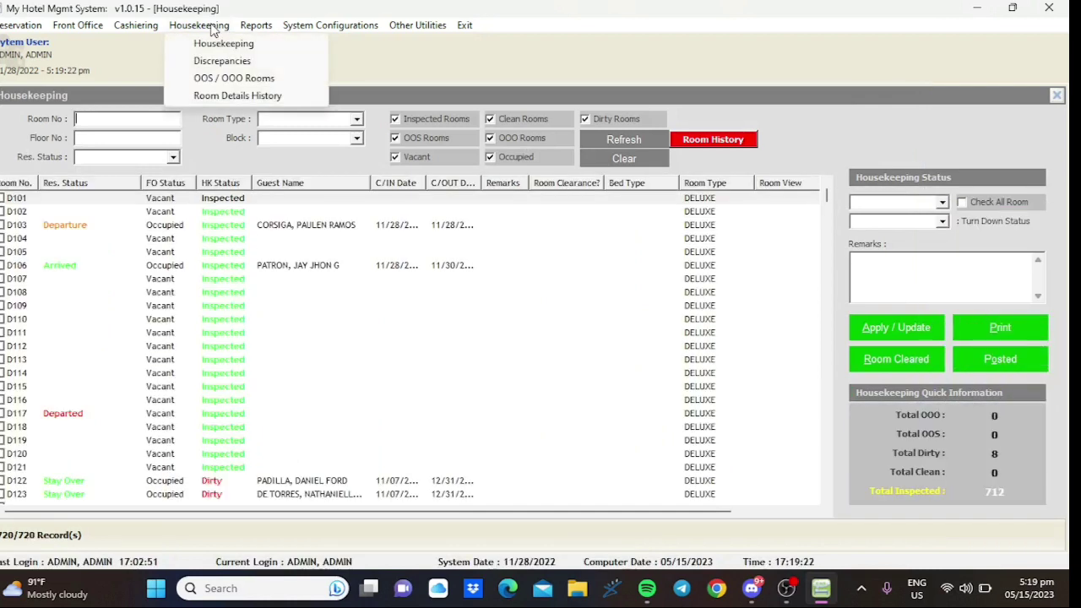
mouse_move(330, 25)
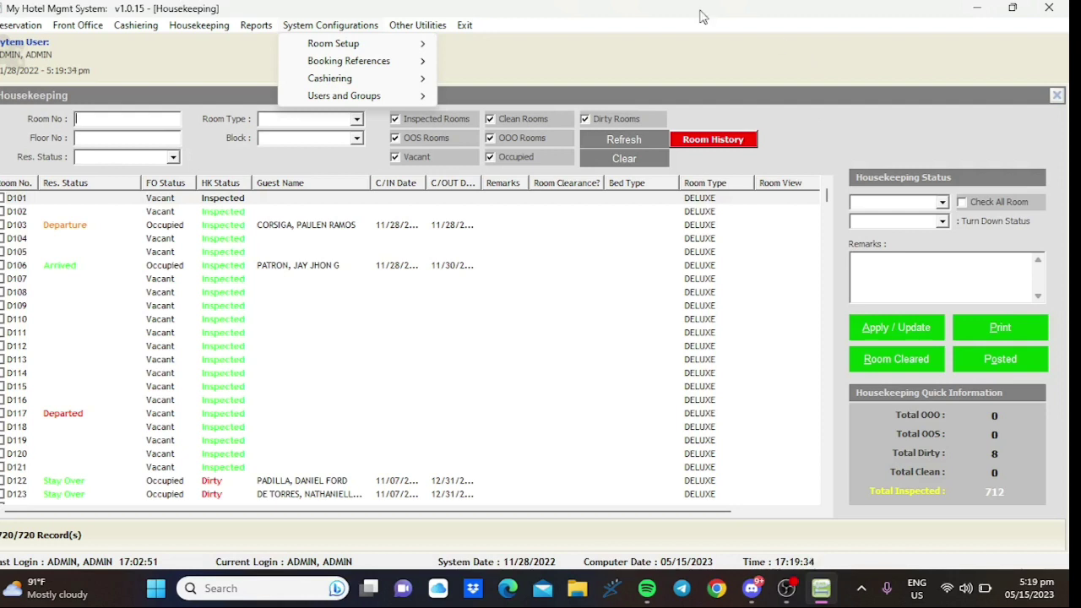
click(223, 66)
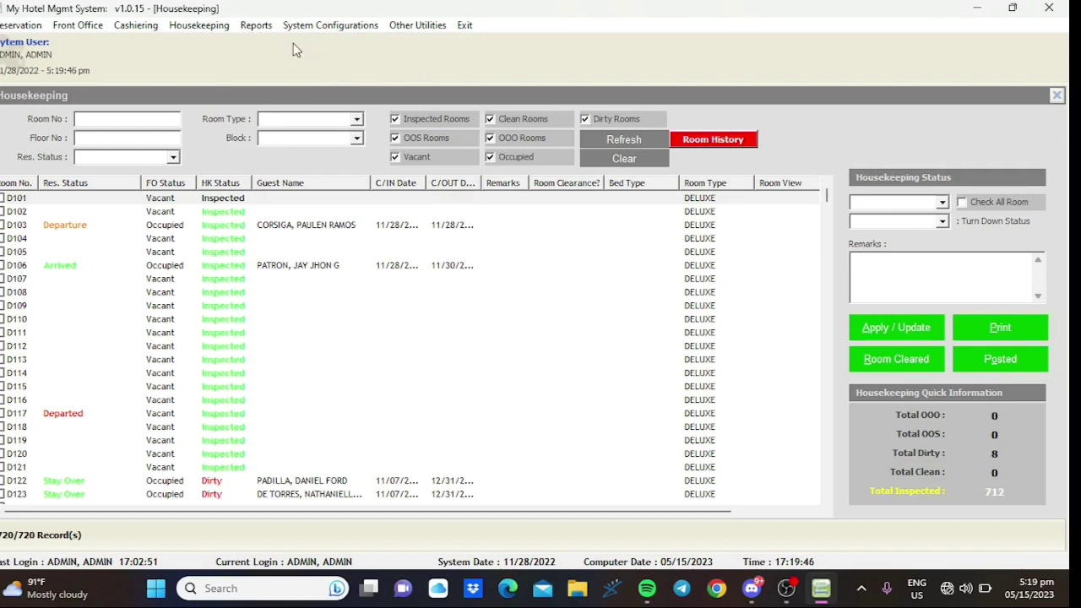
click(213, 26)
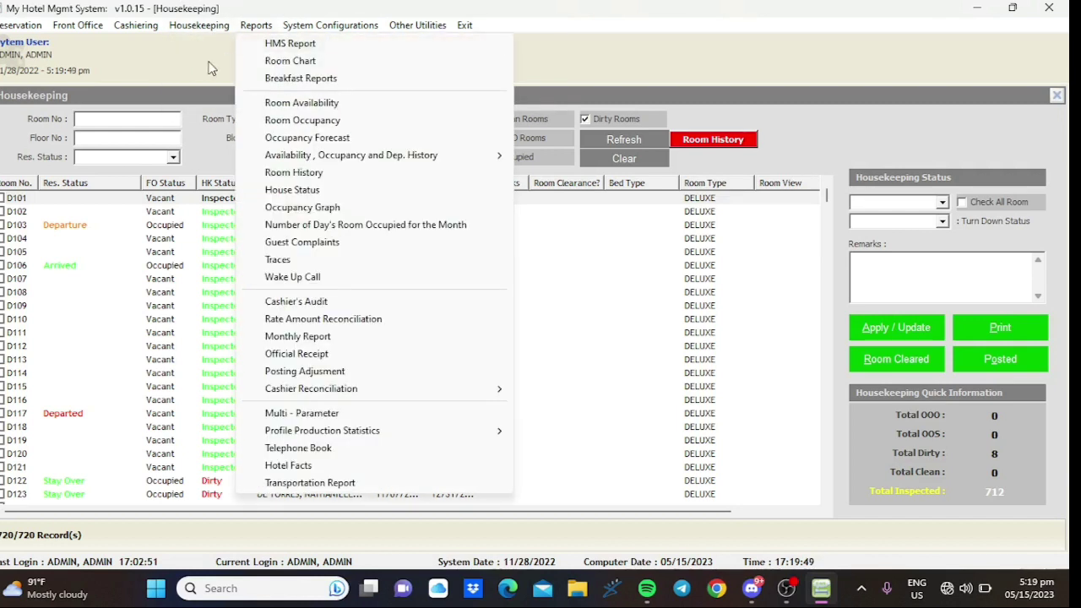
click(165, 49)
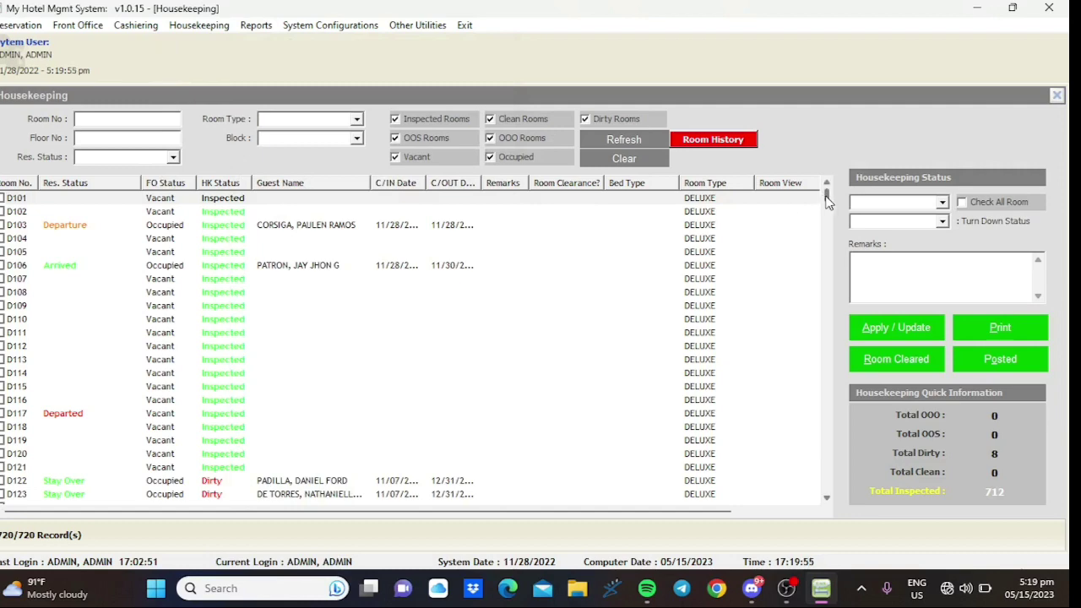
drag(827, 197, 829, 224)
- Filter the Housekeeping list by room 220, then clear the room number
text(220)
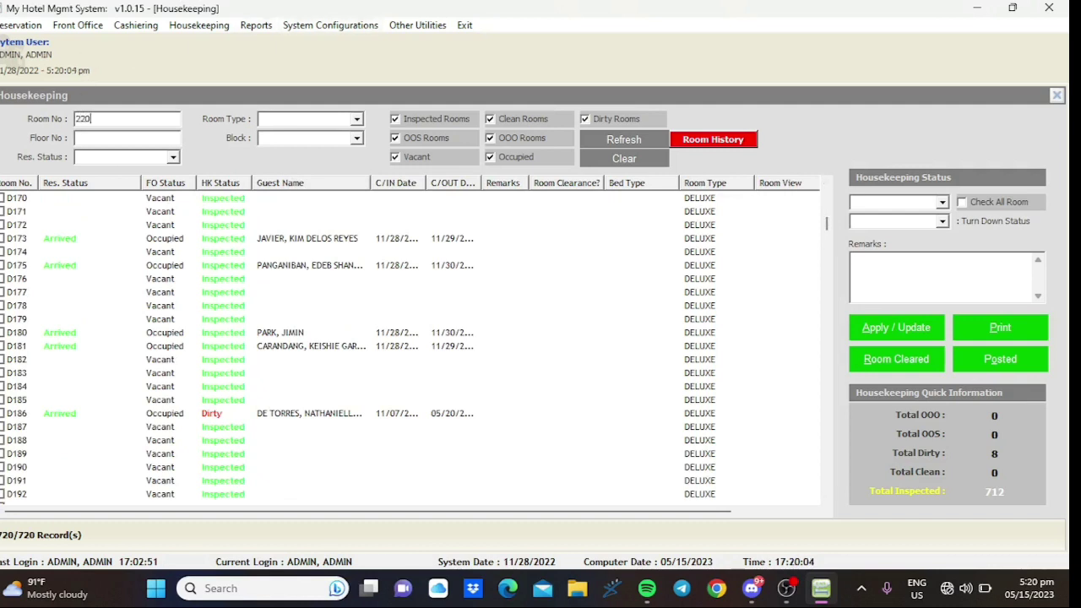
key(Return)
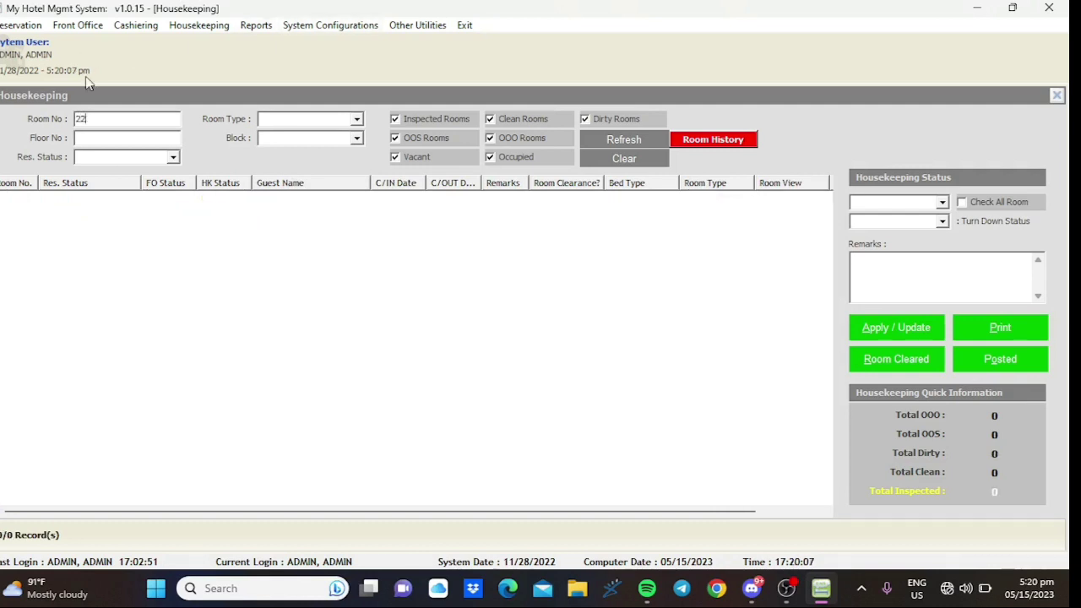
key(BackSpace)
key(BackSpace)
- Reload the Housekeeping room screen via the menus, passing through the In-House Guest list
click(202, 26)
click(214, 42)
click(186, 30)
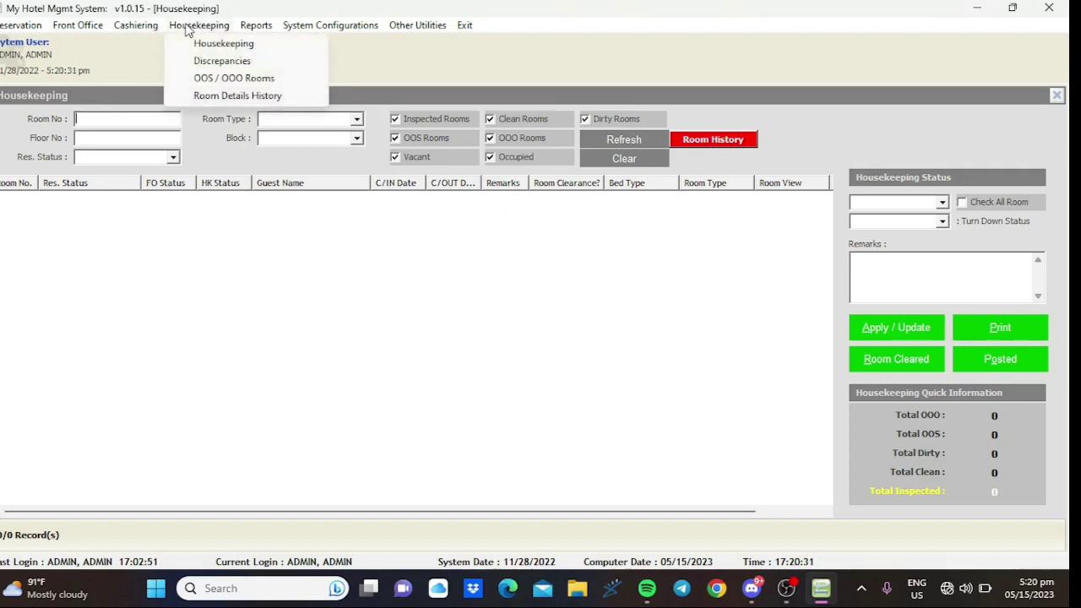
click(211, 45)
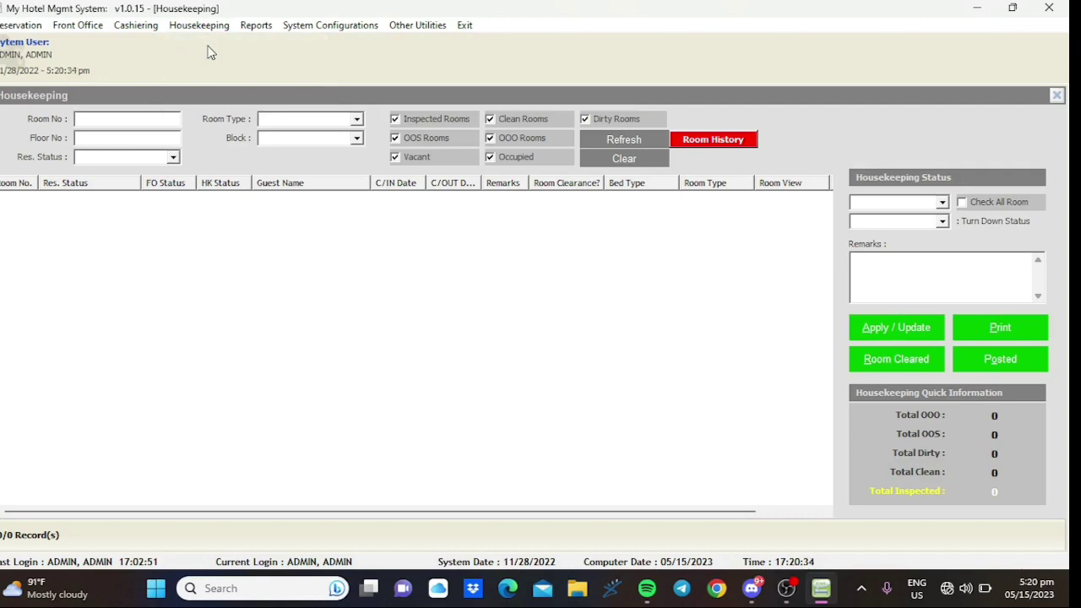
click(79, 28)
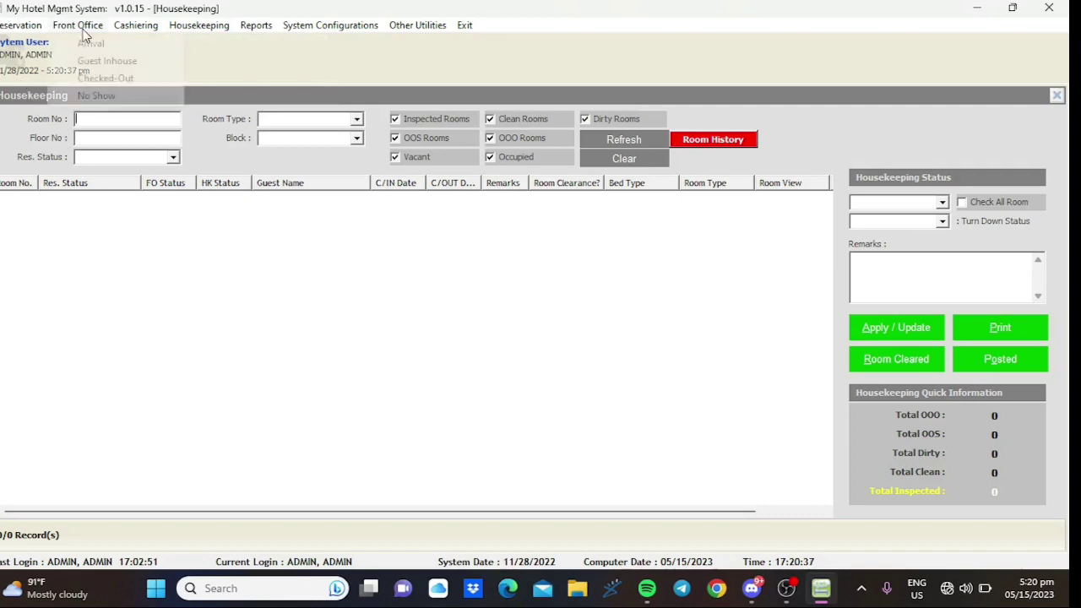
click(90, 65)
click(198, 26)
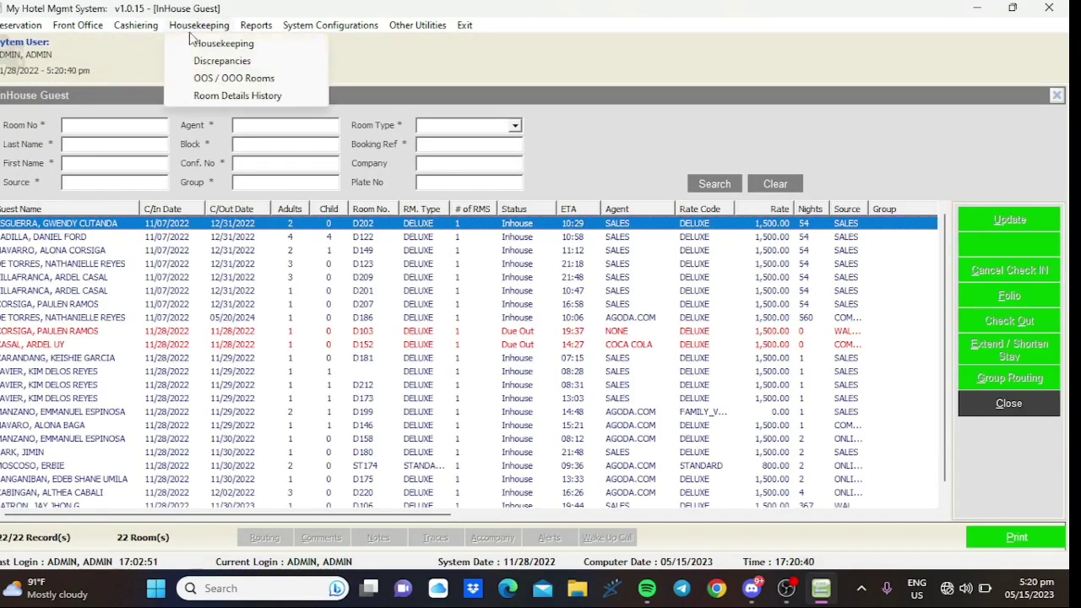
click(201, 39)
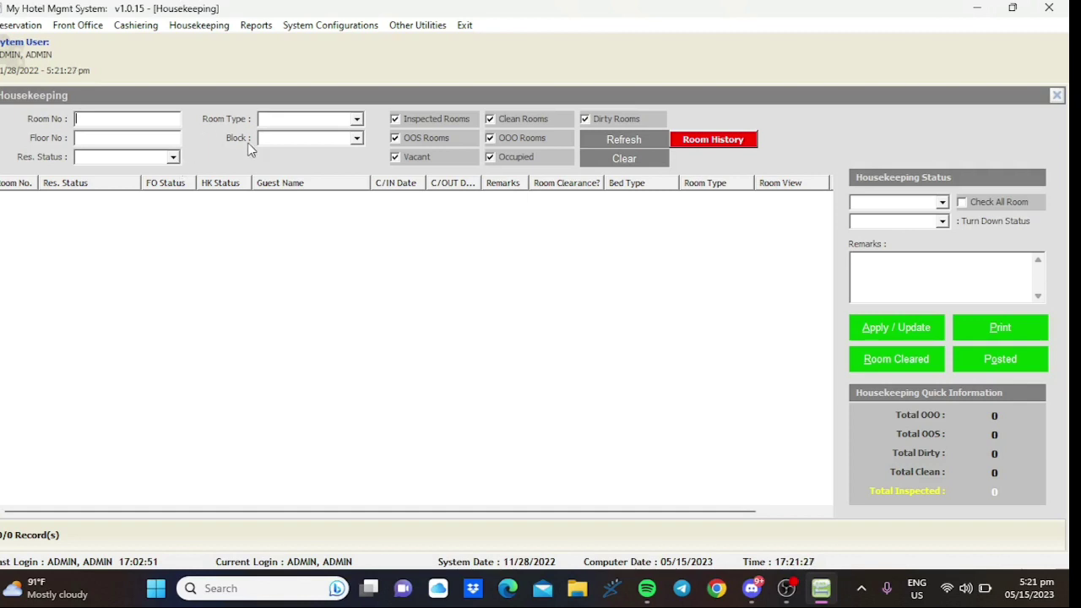
- Toggle the Inspected, Dirty and Occupied filters so all 720 rooms show, scrolled to D220
click(465, 120)
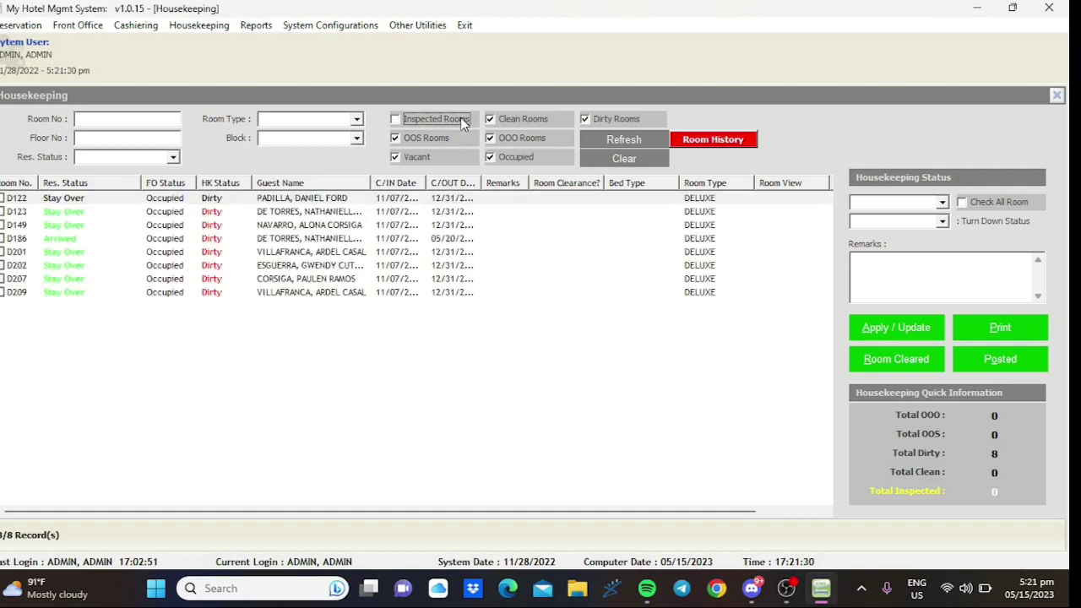
click(598, 120)
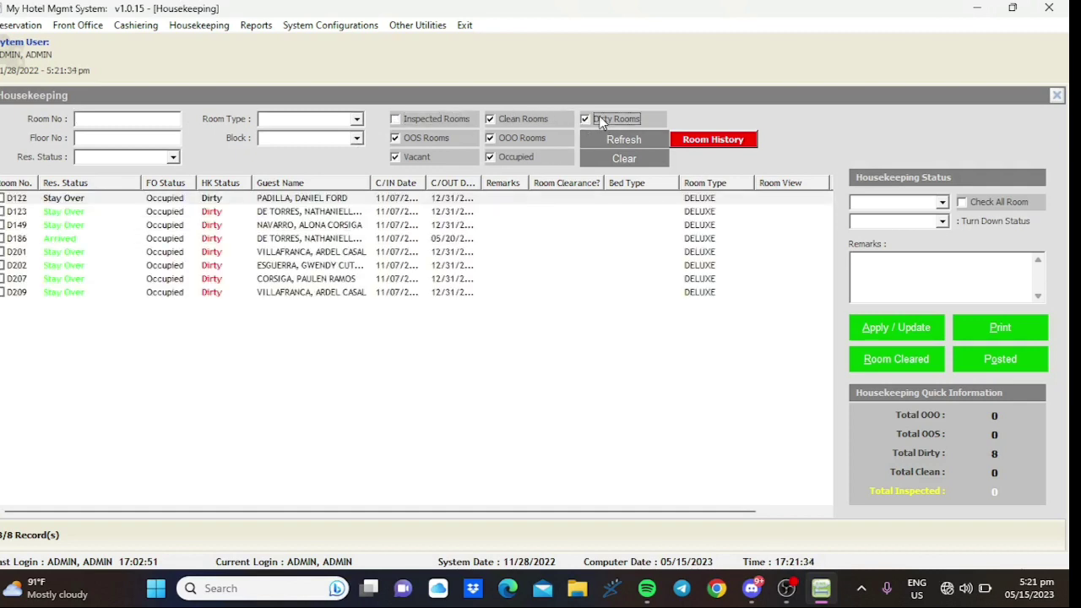
click(600, 120)
click(500, 158)
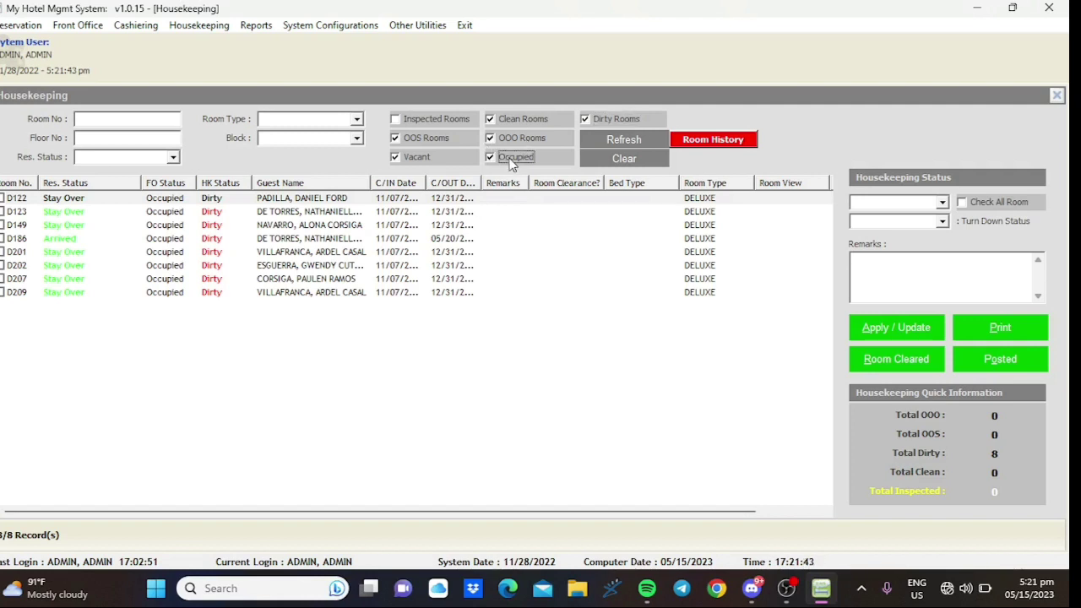
click(510, 162)
click(437, 119)
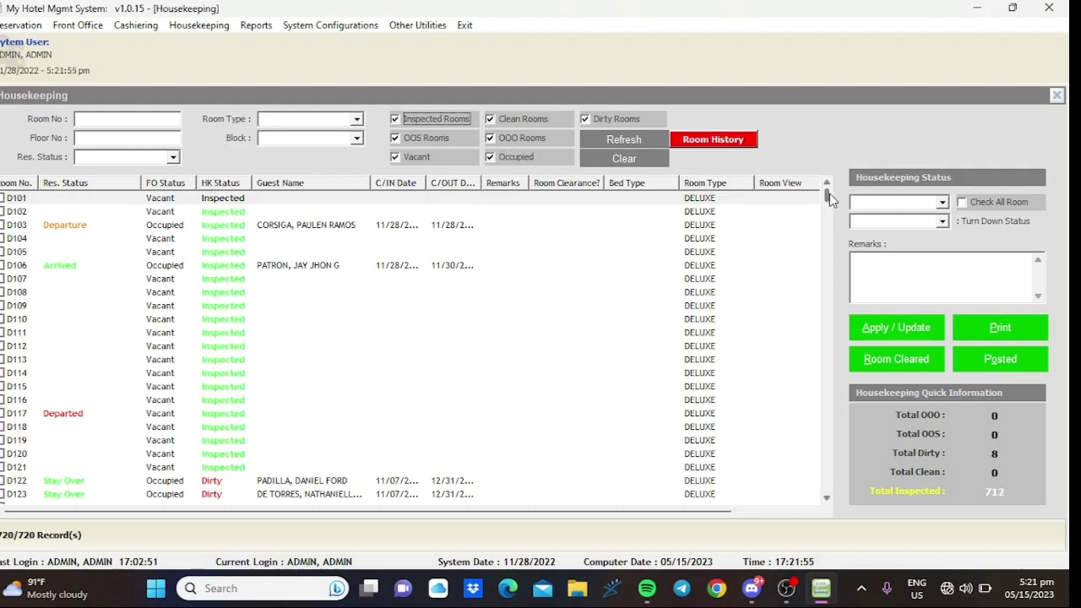
drag(830, 193, 847, 241)
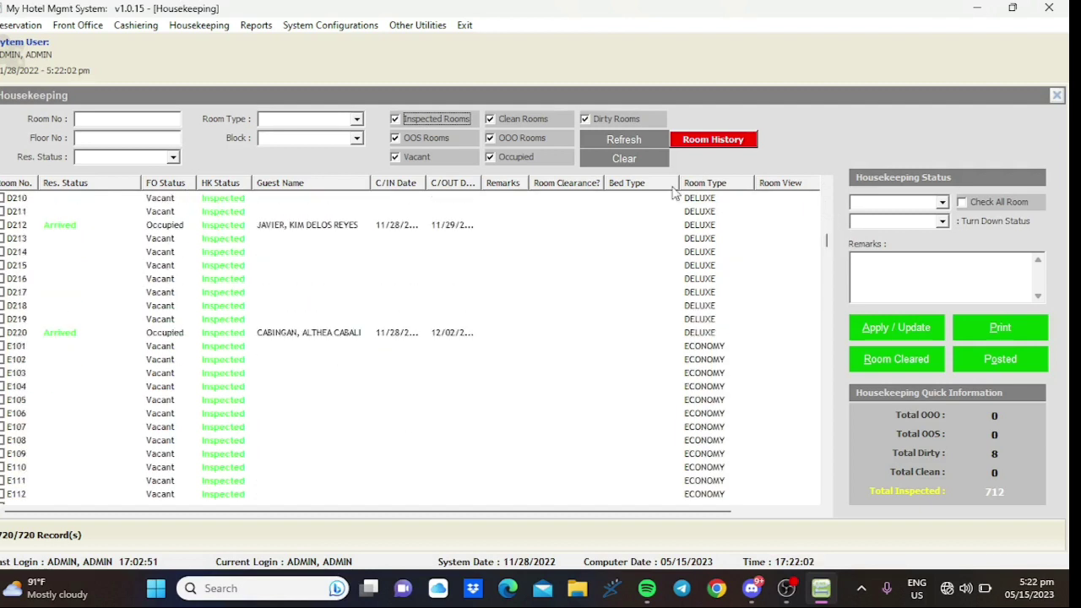
- Set room D220 to turn-down status MUR and housekeeping status Clean, and apply the update
click(455, 333)
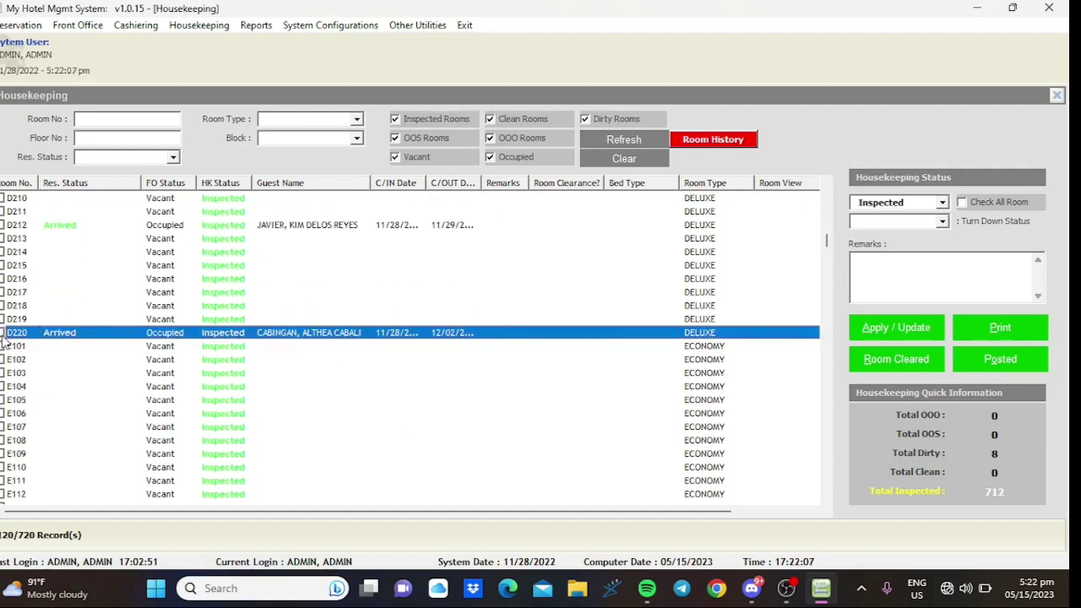
click(942, 221)
click(943, 203)
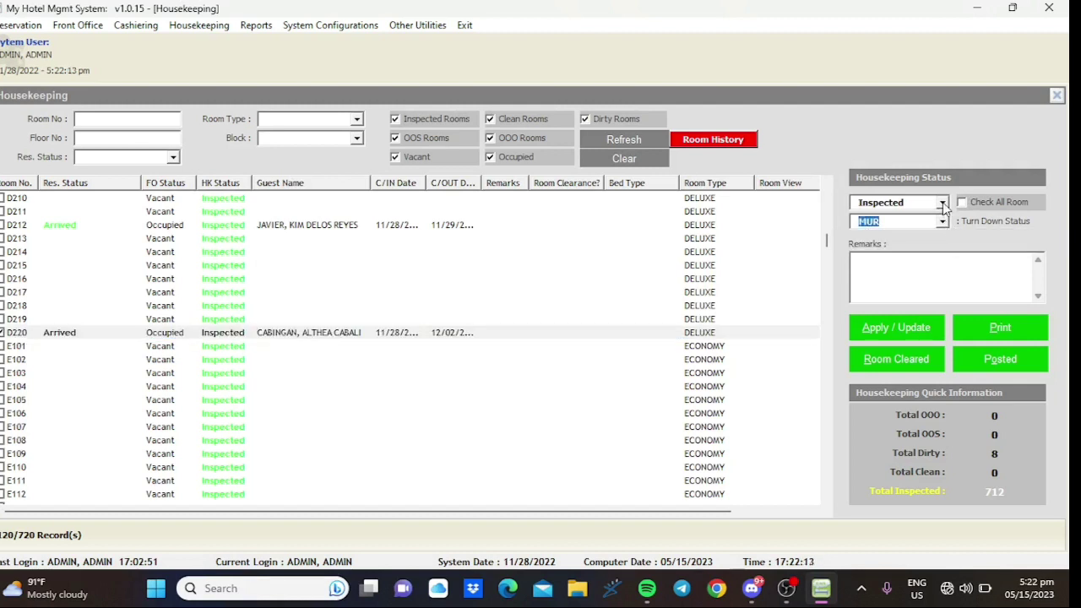
click(942, 203)
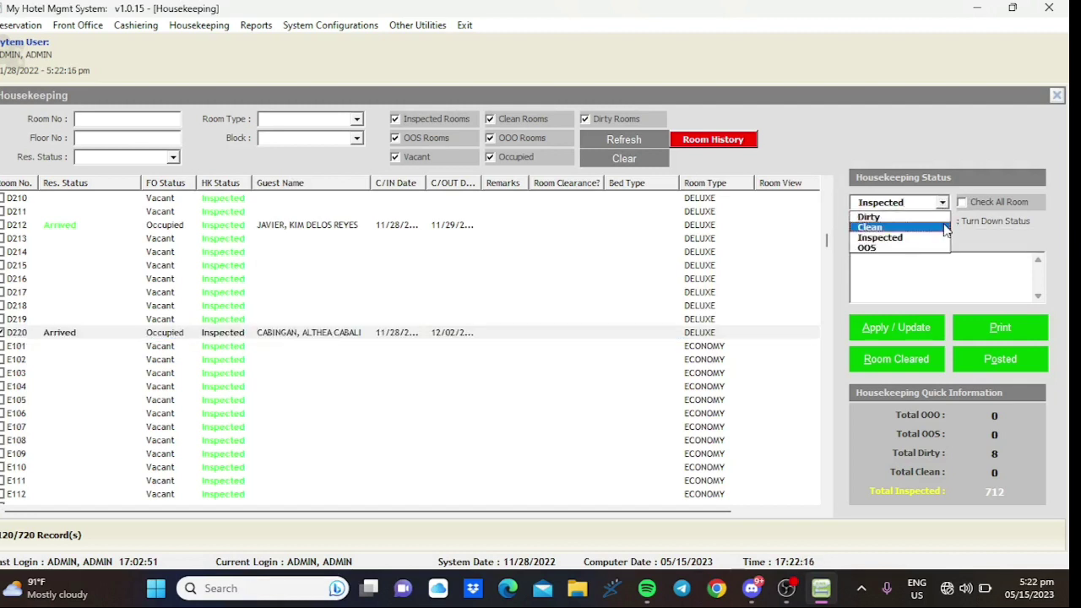
click(943, 225)
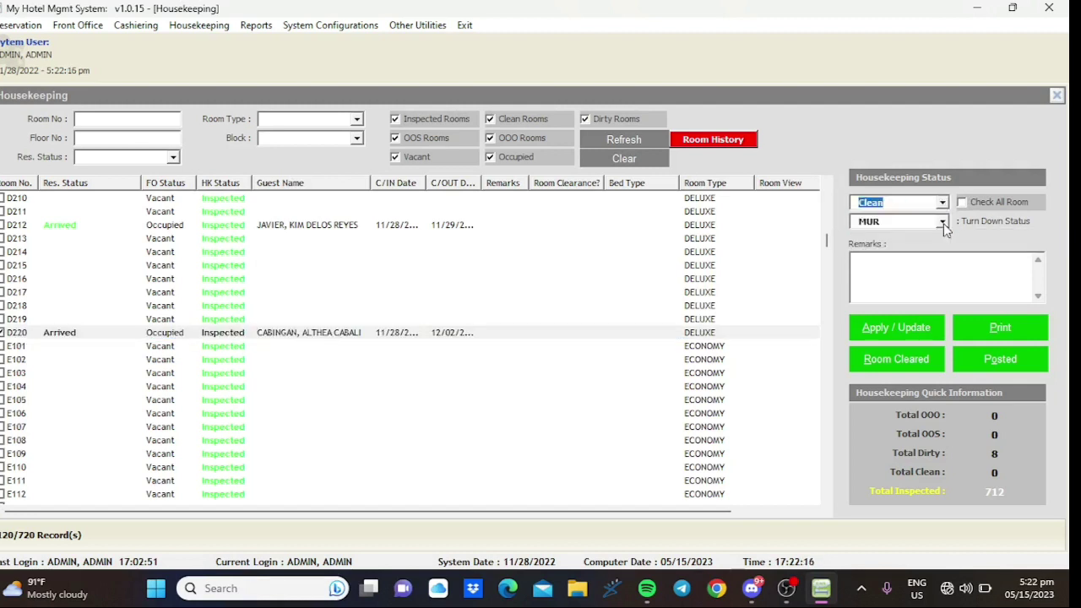
click(916, 327)
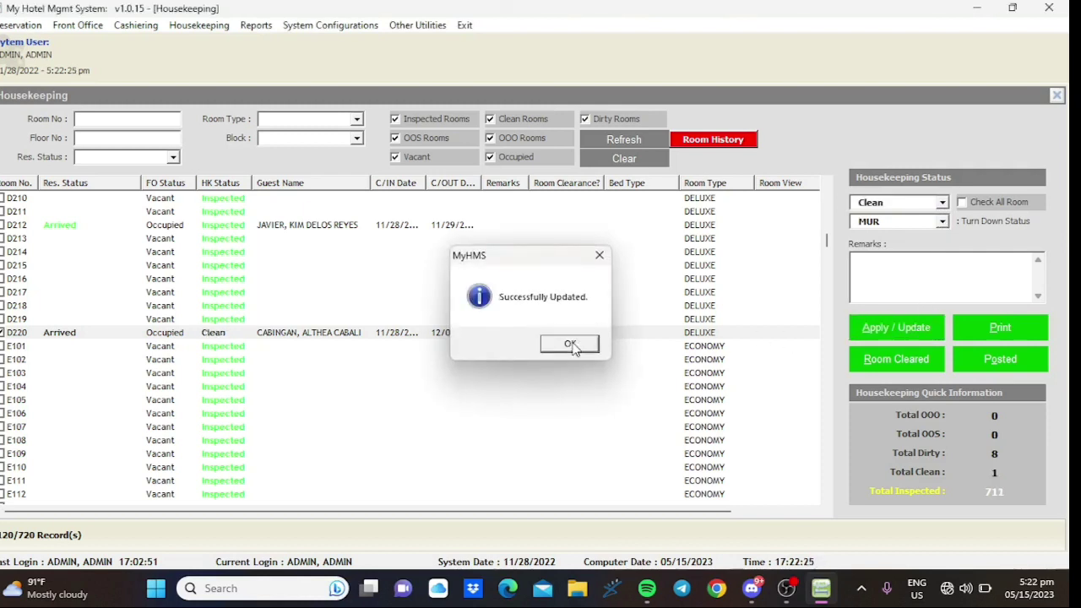
click(572, 346)
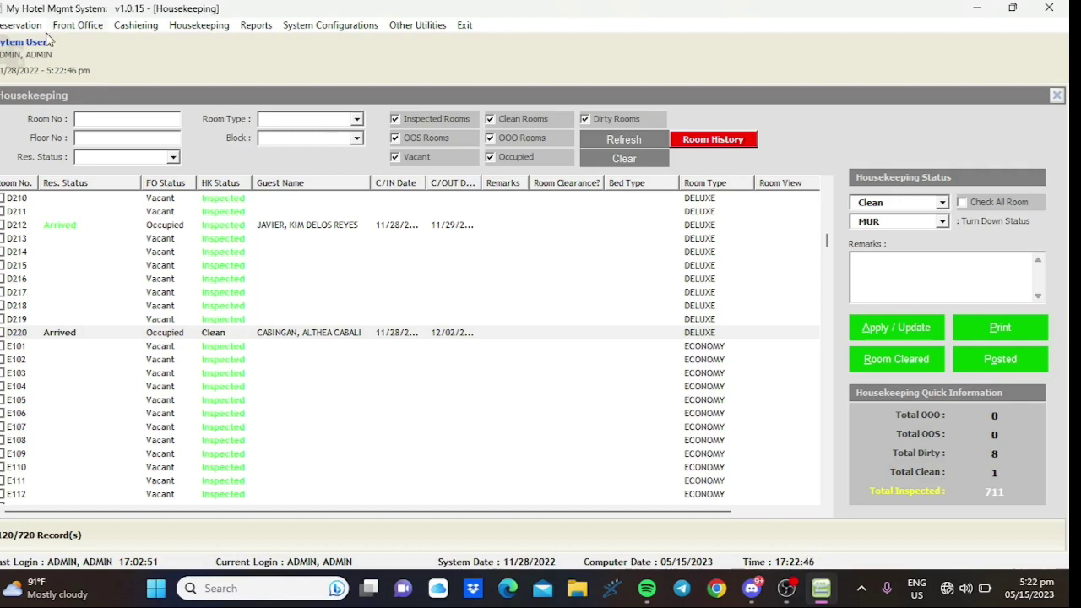
- Open the In-House Guest list and open the room D220 guest's reservation details
click(90, 25)
click(108, 66)
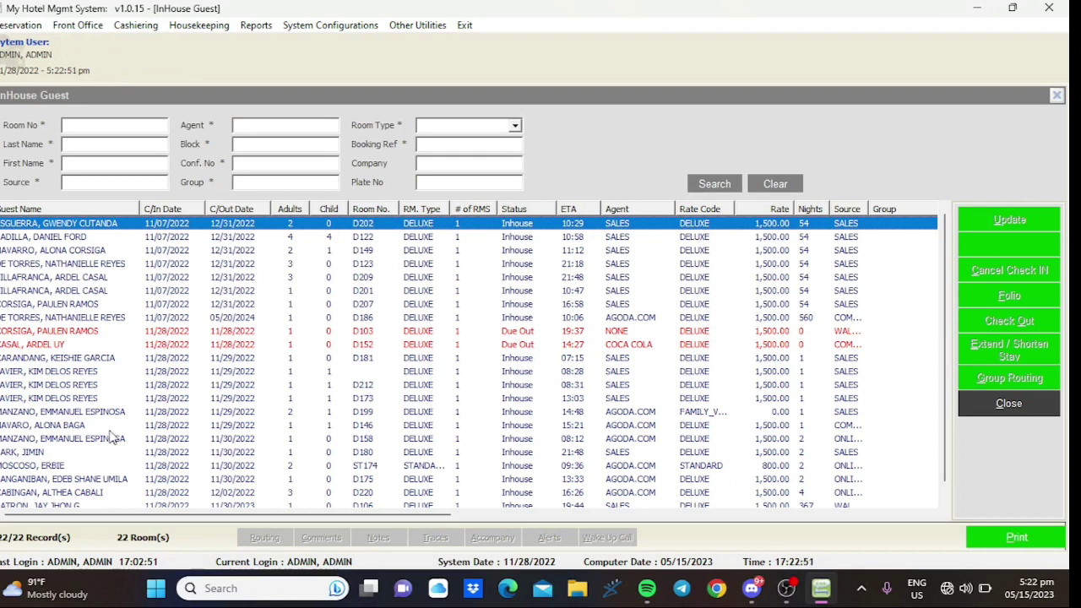
click(107, 494)
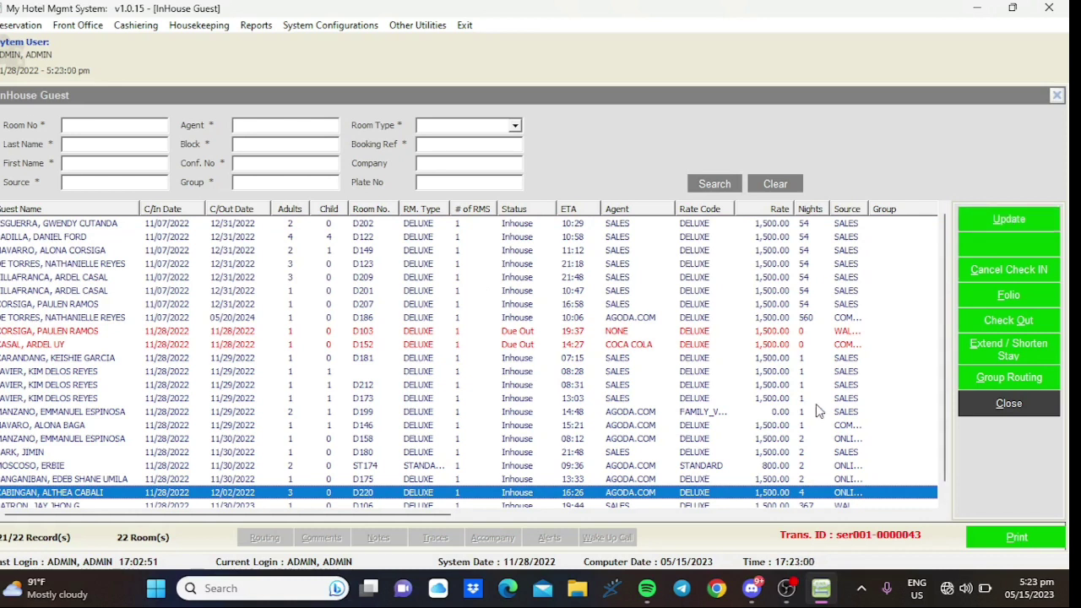
double_click(768, 490)
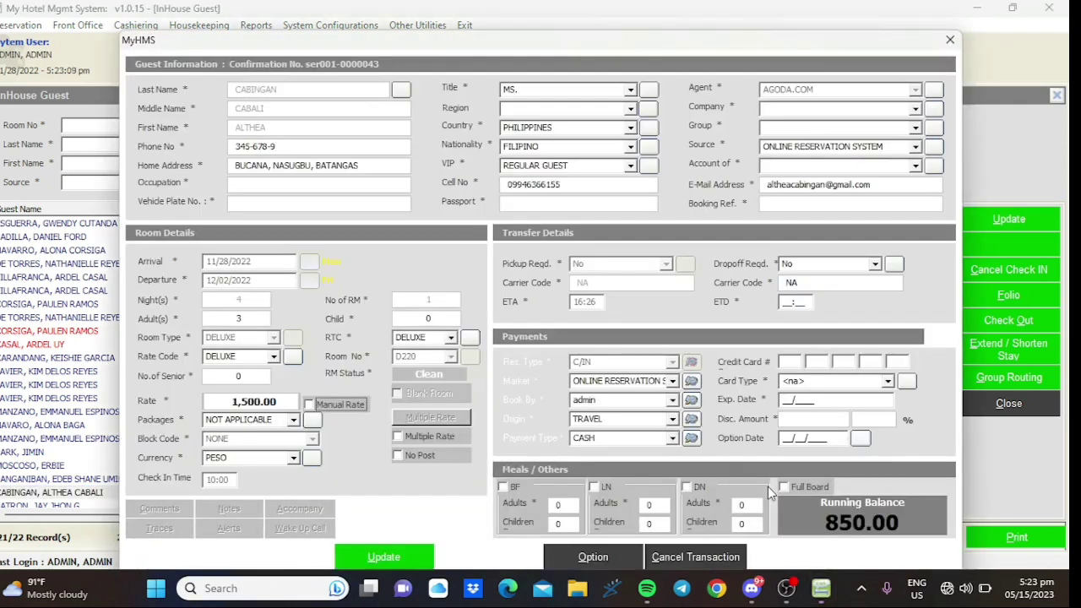
- Browse the stay's quick options, close them and the guest window, then reopen D220's record
click(614, 557)
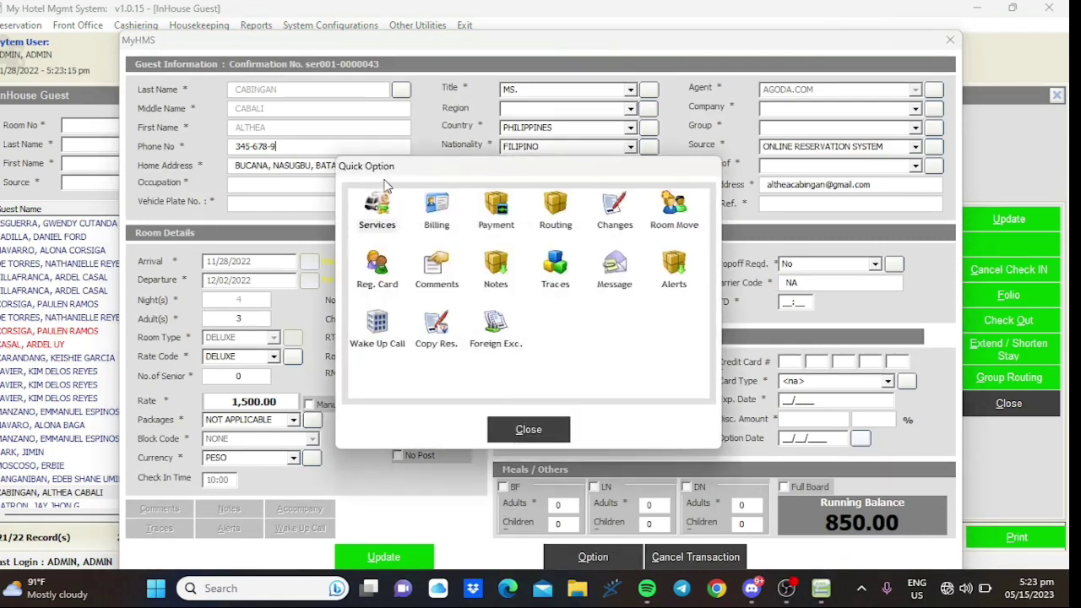
click(439, 215)
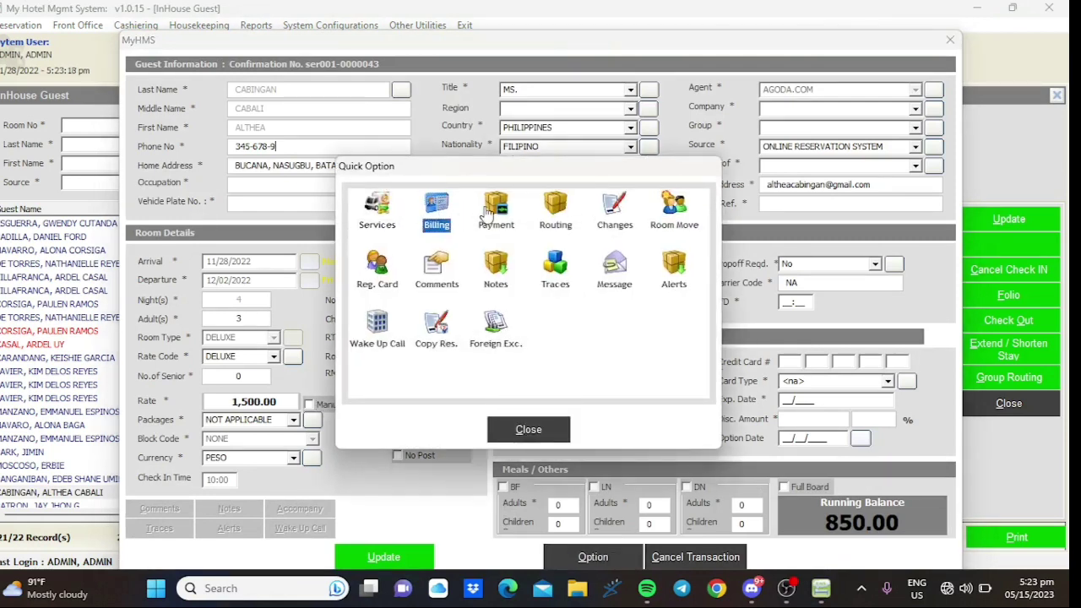
click(551, 428)
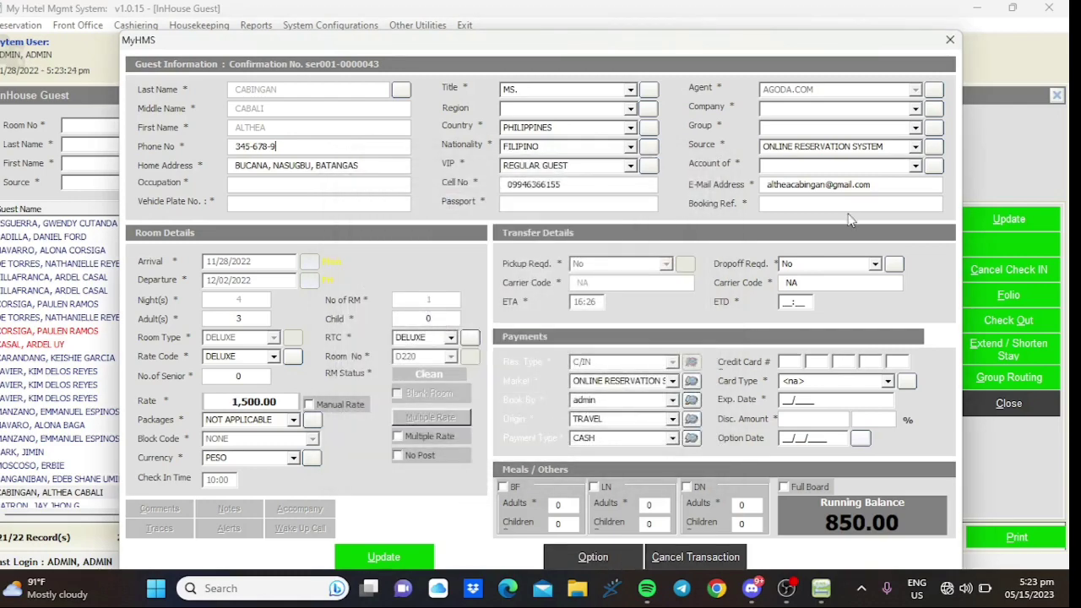
click(950, 40)
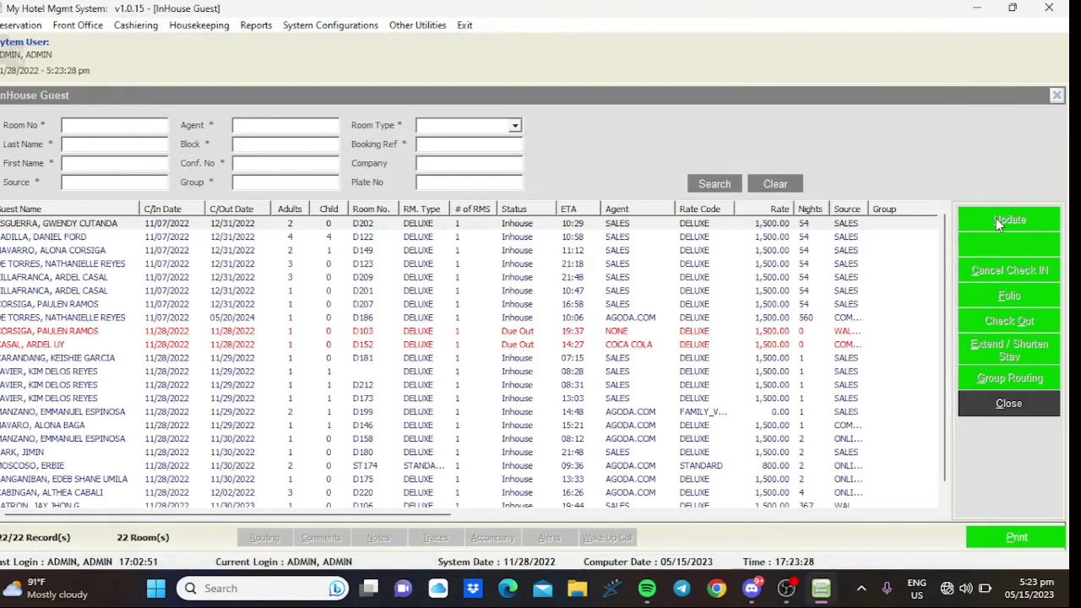
click(266, 493)
click(983, 220)
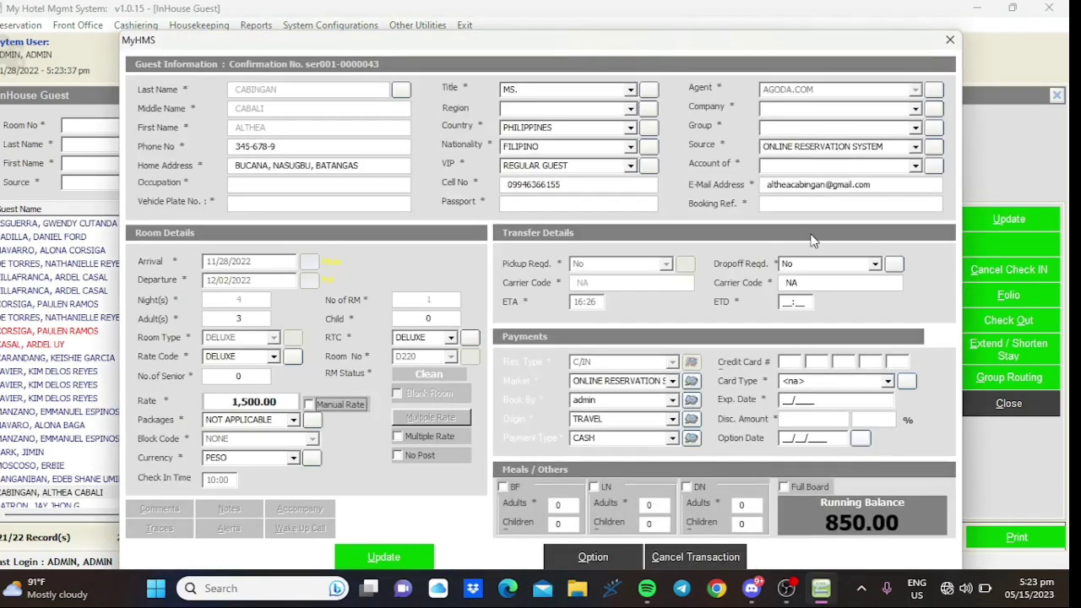
- Open D220's Billing with the administrator password and tick window 1's 850.00 charge
click(593, 557)
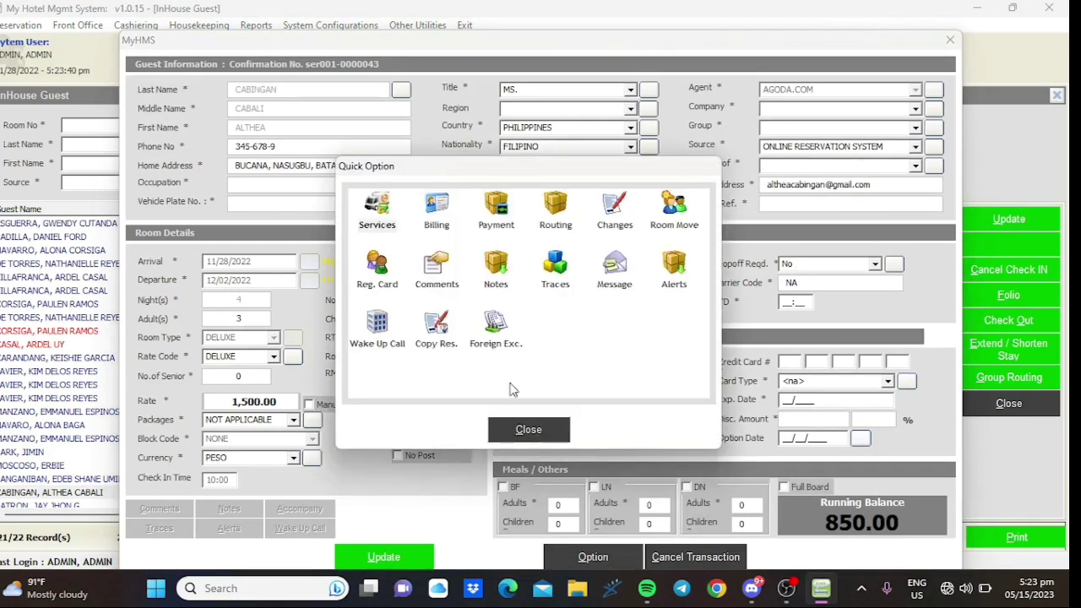
click(433, 215)
text(admin)
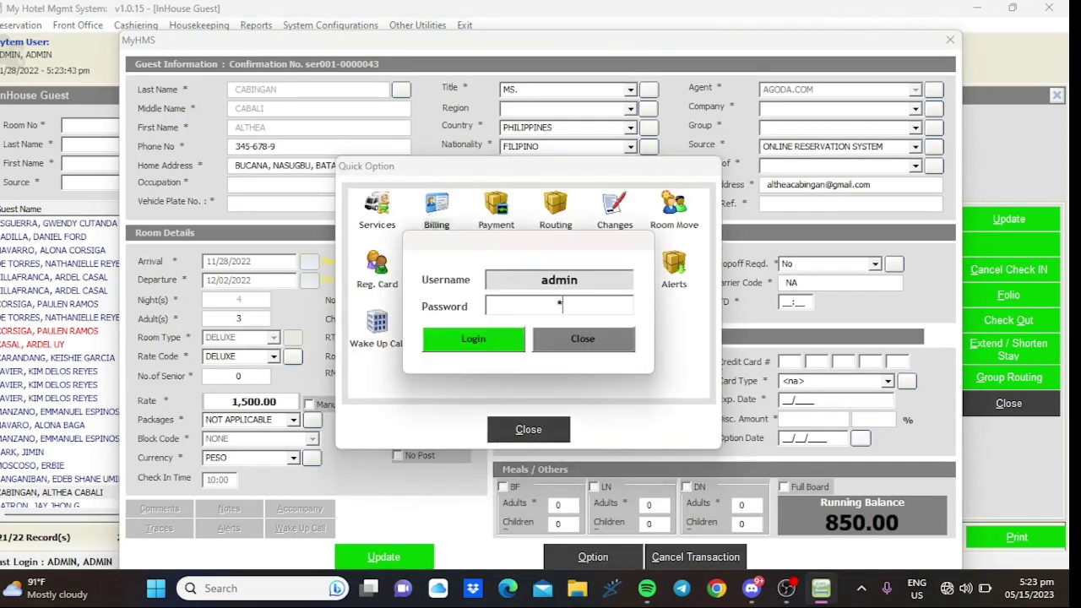
key(Return)
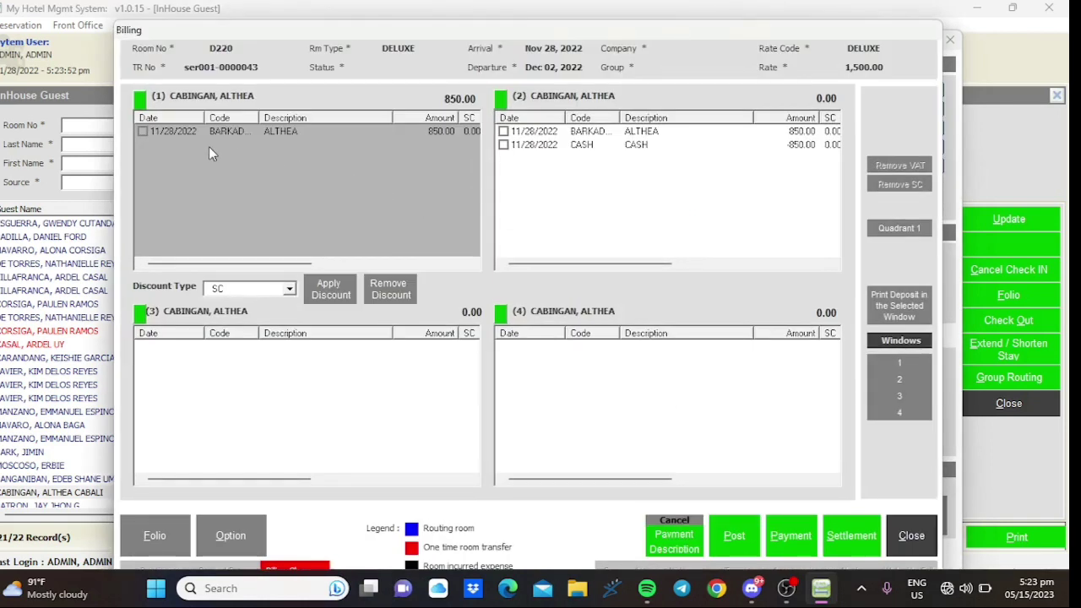
click(143, 132)
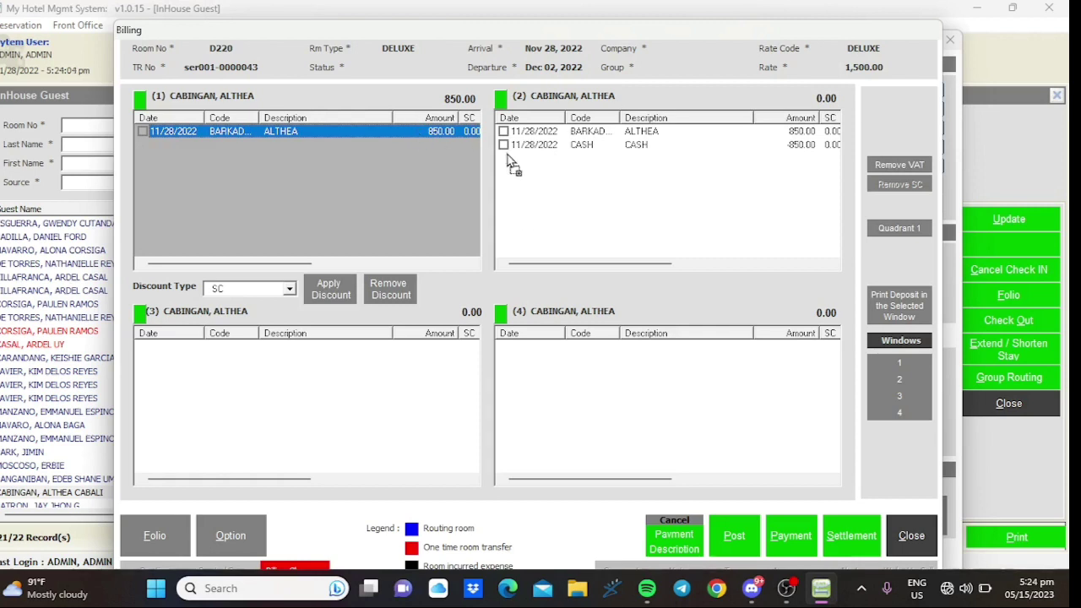
- Move the 850.00 BARKADA room charge from billing window 1 to window 2, declining settlement
click(145, 133)
drag(251, 137, 524, 169)
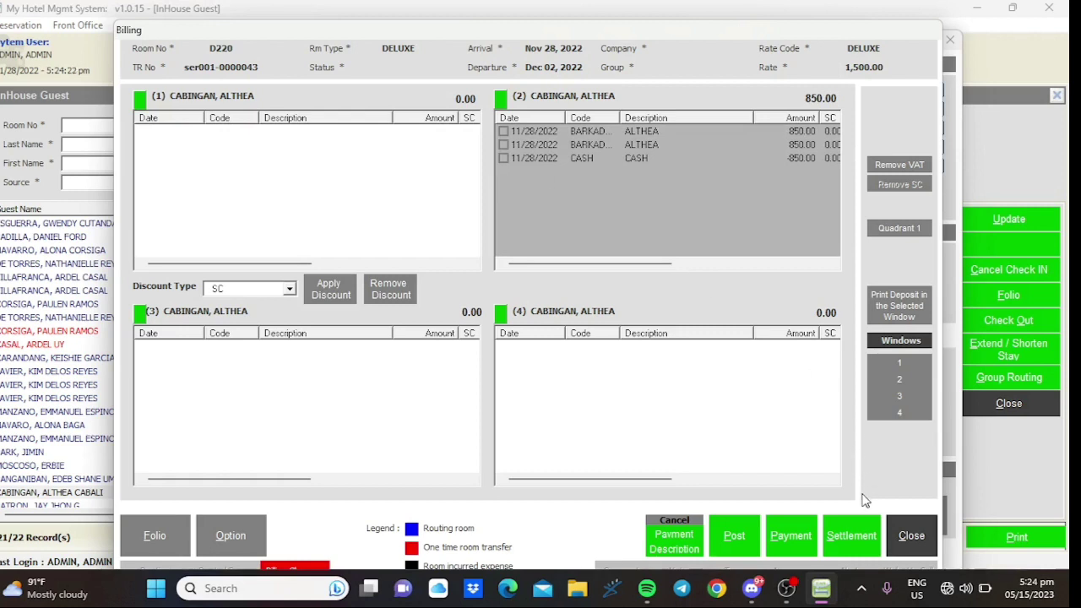
click(831, 530)
click(620, 347)
click(877, 539)
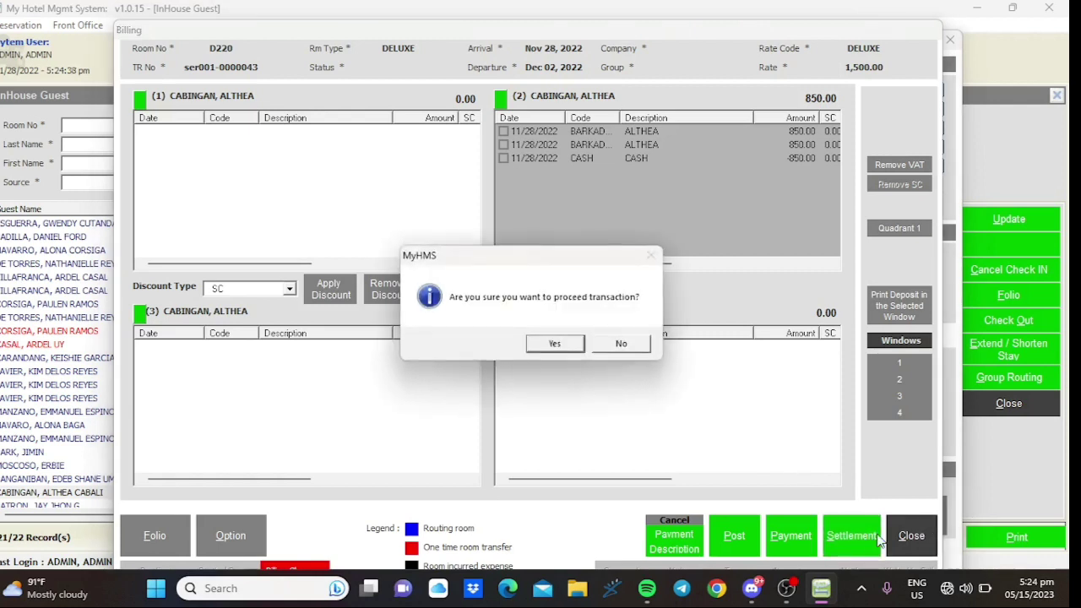
click(621, 343)
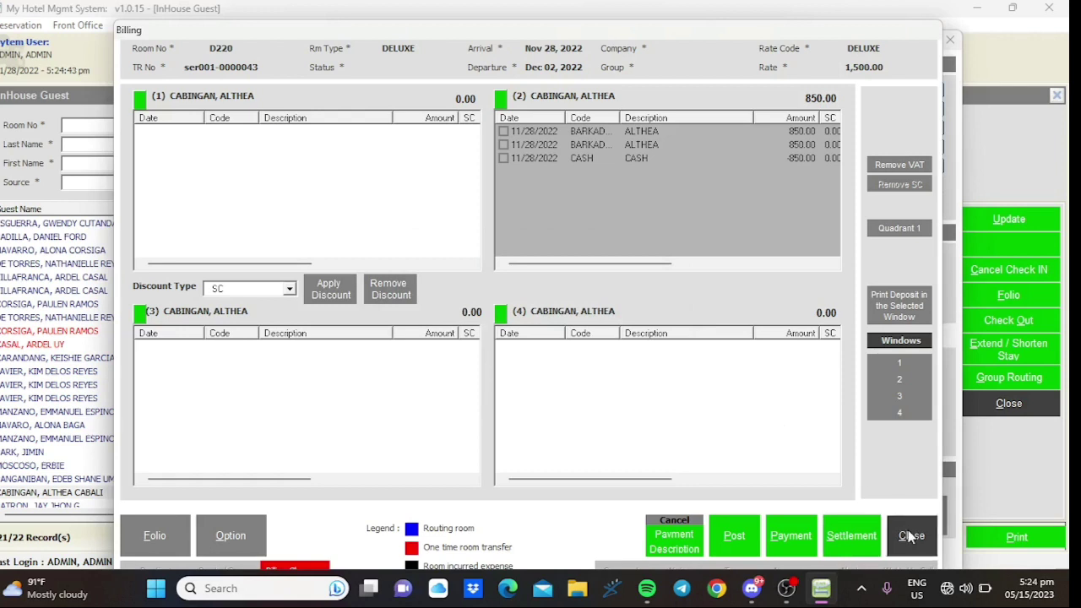
click(234, 535)
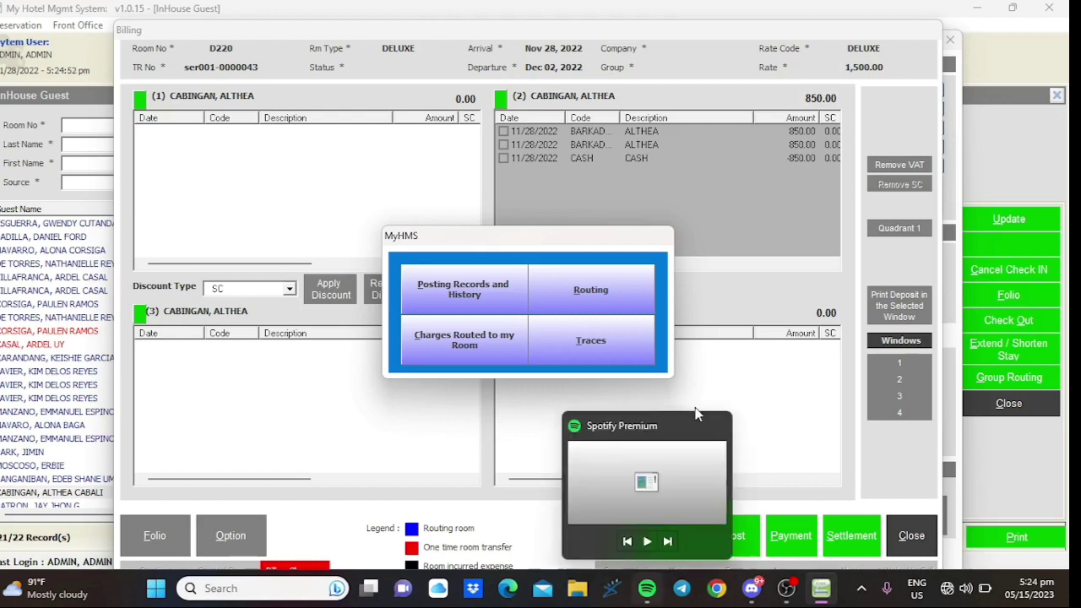
- View D220's Posting Records and History, then close it and the Billing window
click(697, 334)
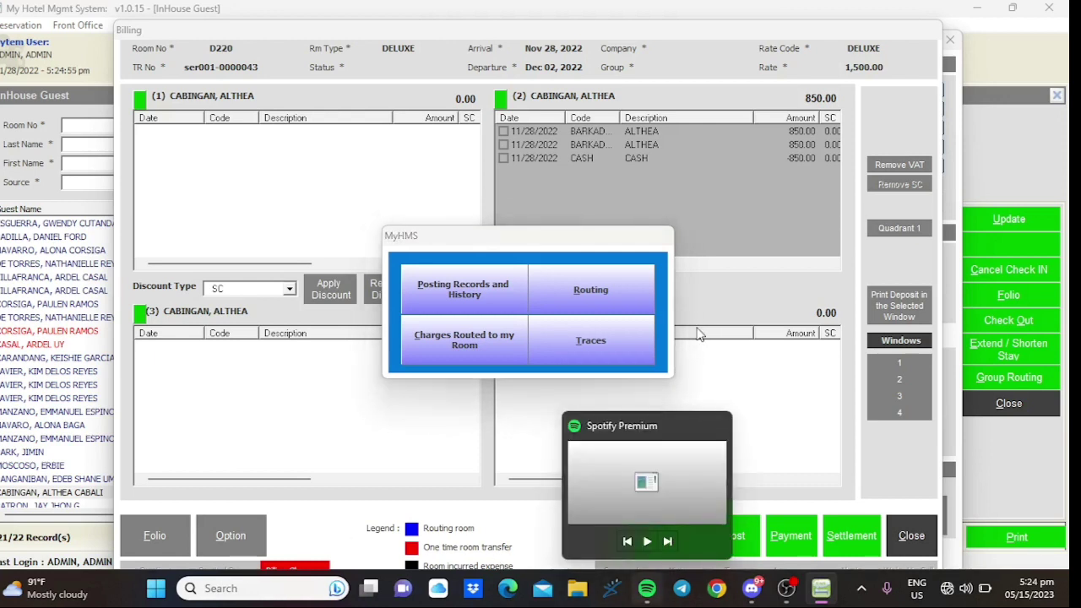
click(473, 304)
click(892, 154)
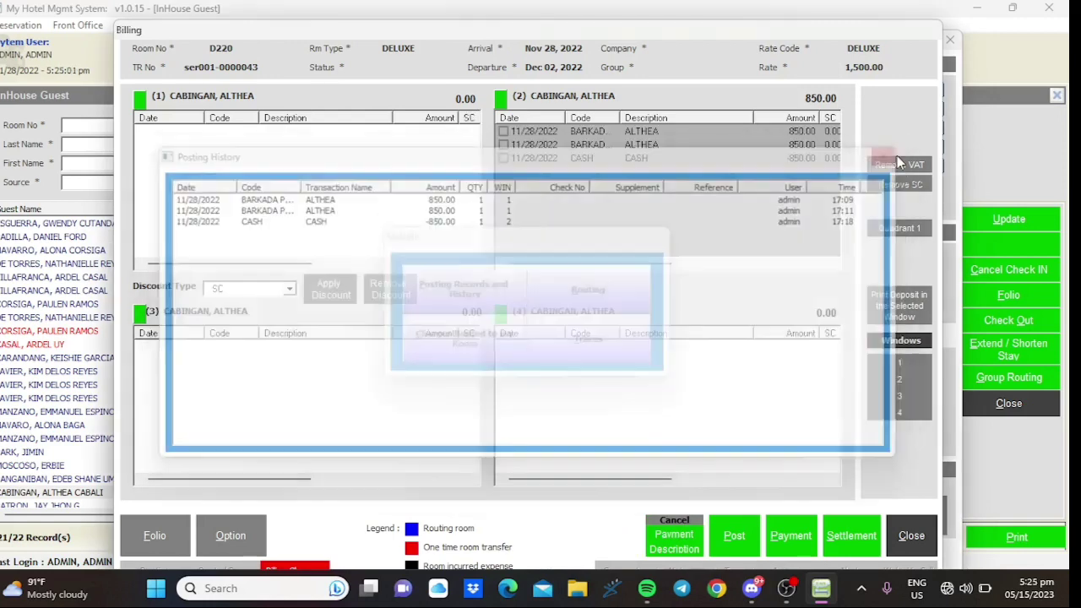
click(912, 535)
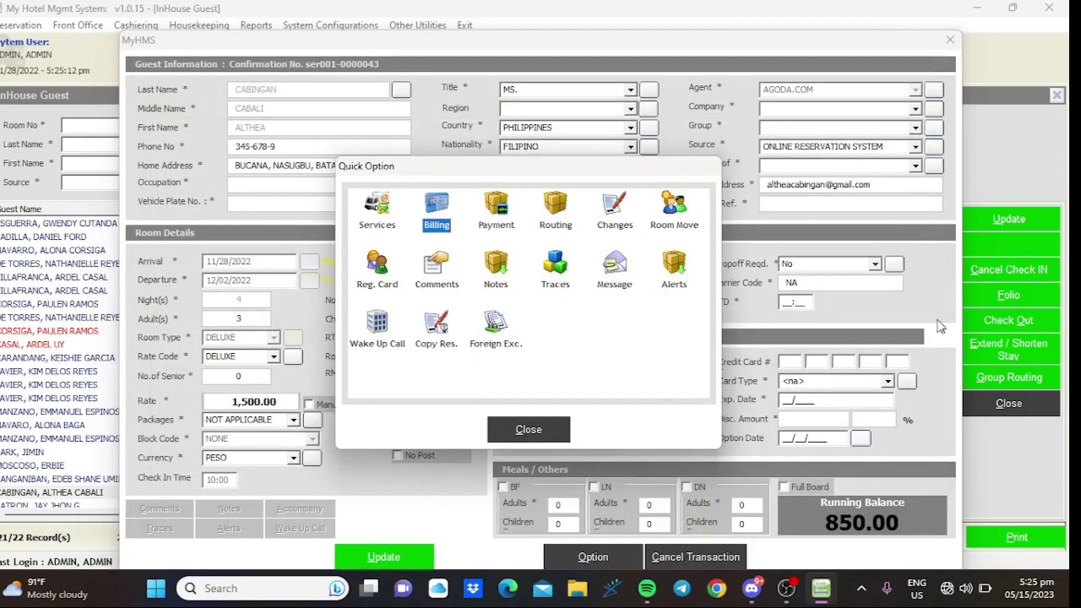
- Close Quick Option and the guest form, then reopen the D220 guest's record
click(507, 439)
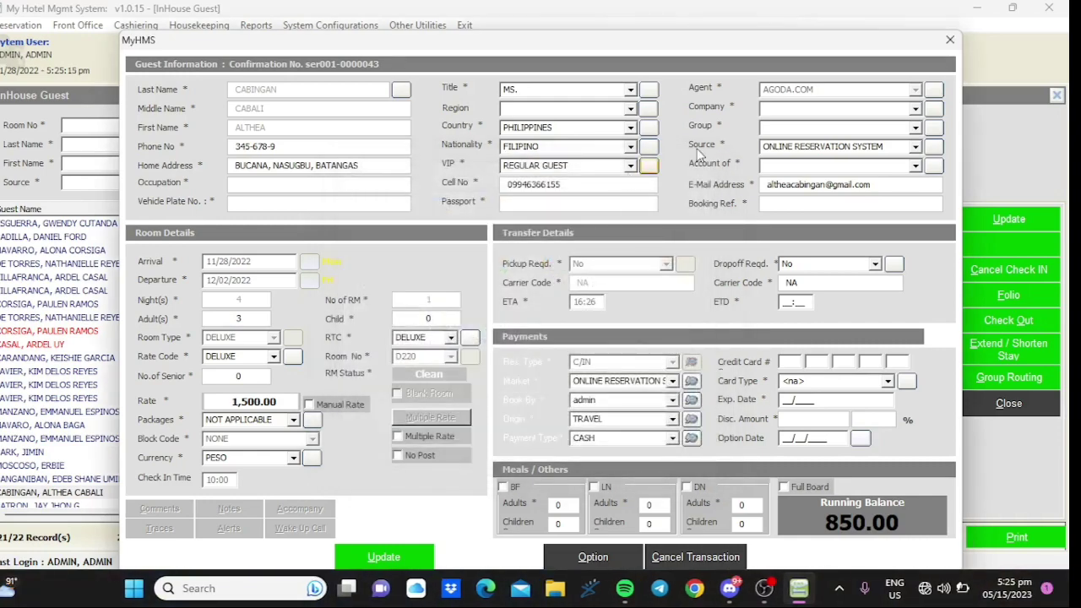
click(950, 41)
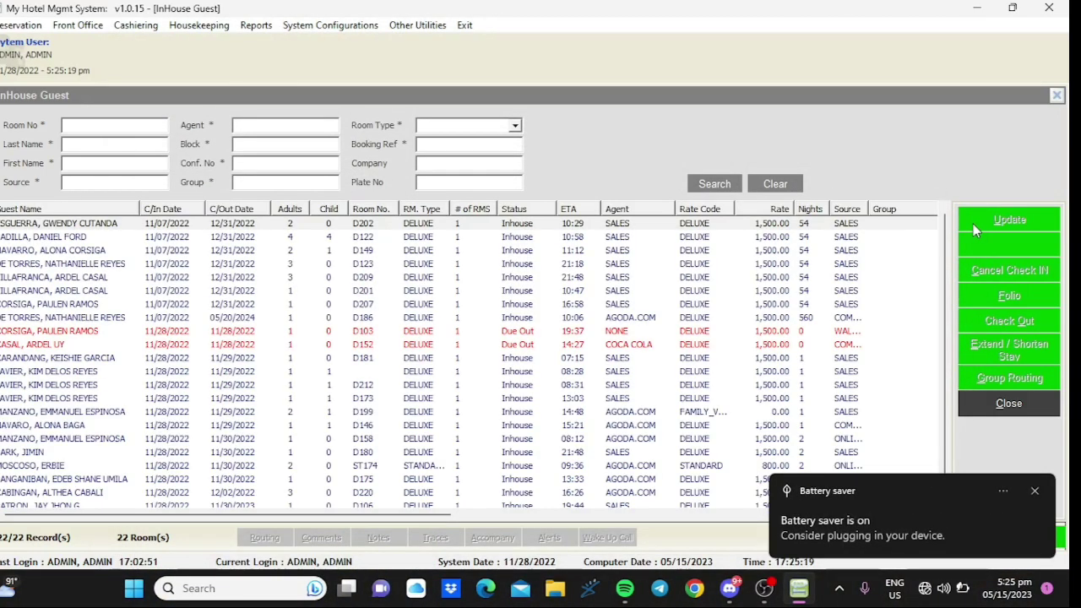
click(213, 494)
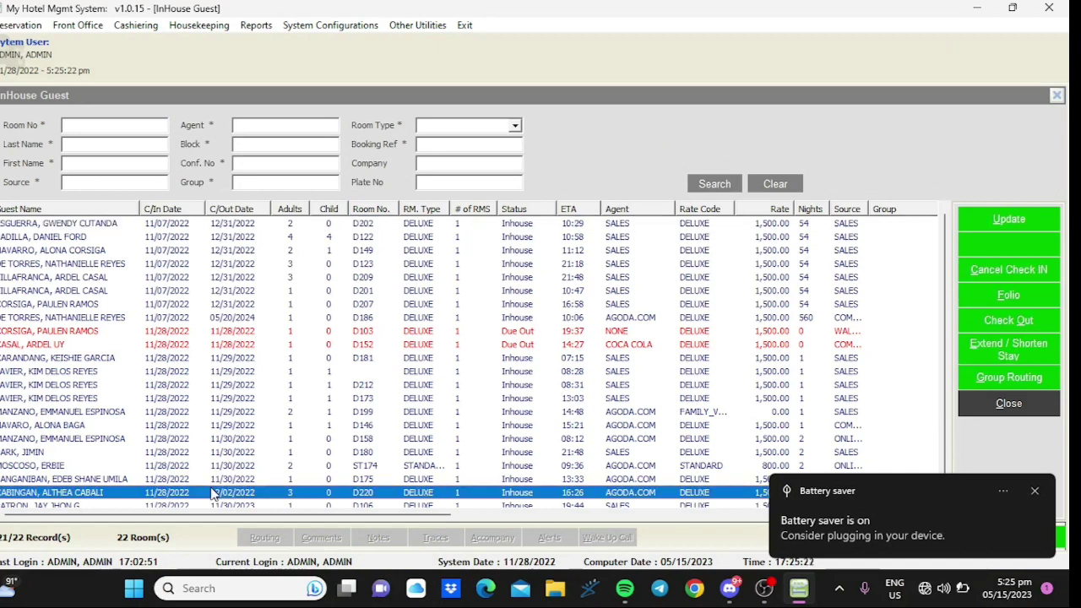
click(972, 221)
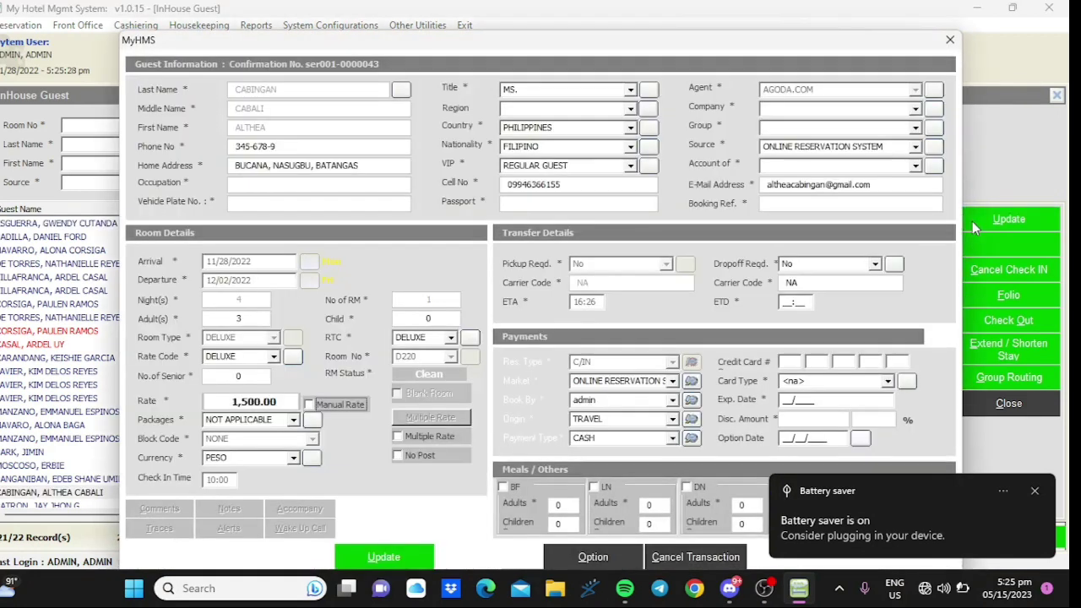
- Open the D220 guest's Billing from Quick Option, signing in with the admin password
click(589, 562)
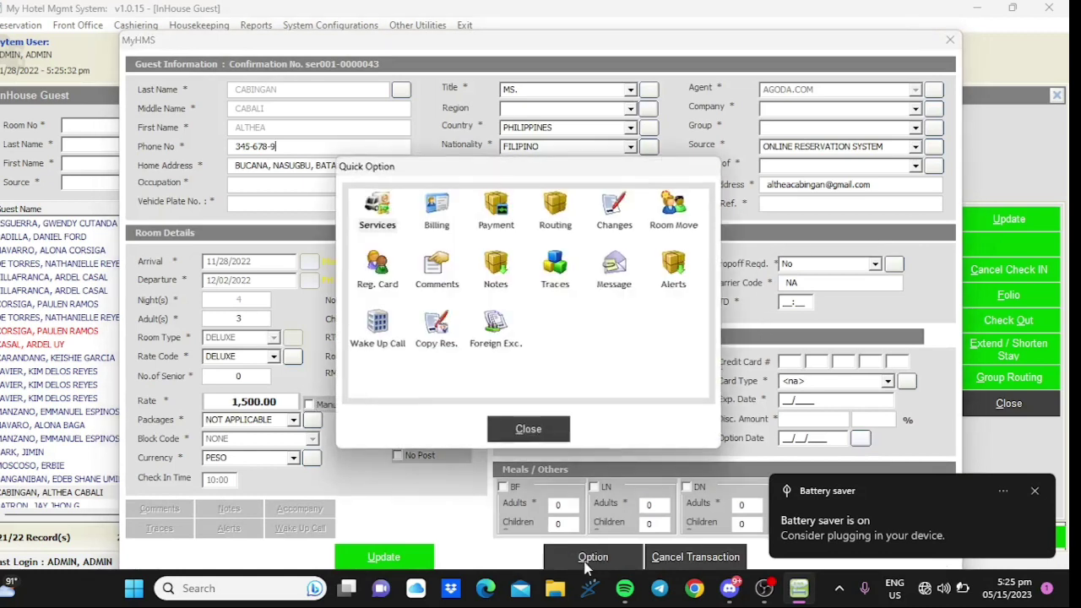
click(1035, 492)
click(437, 207)
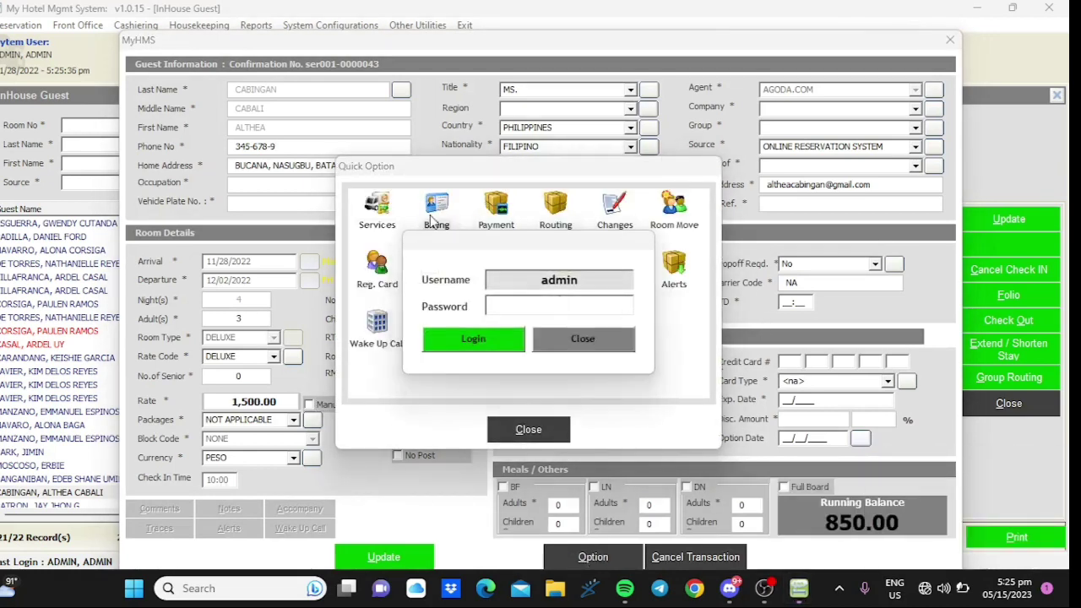
text(admin)
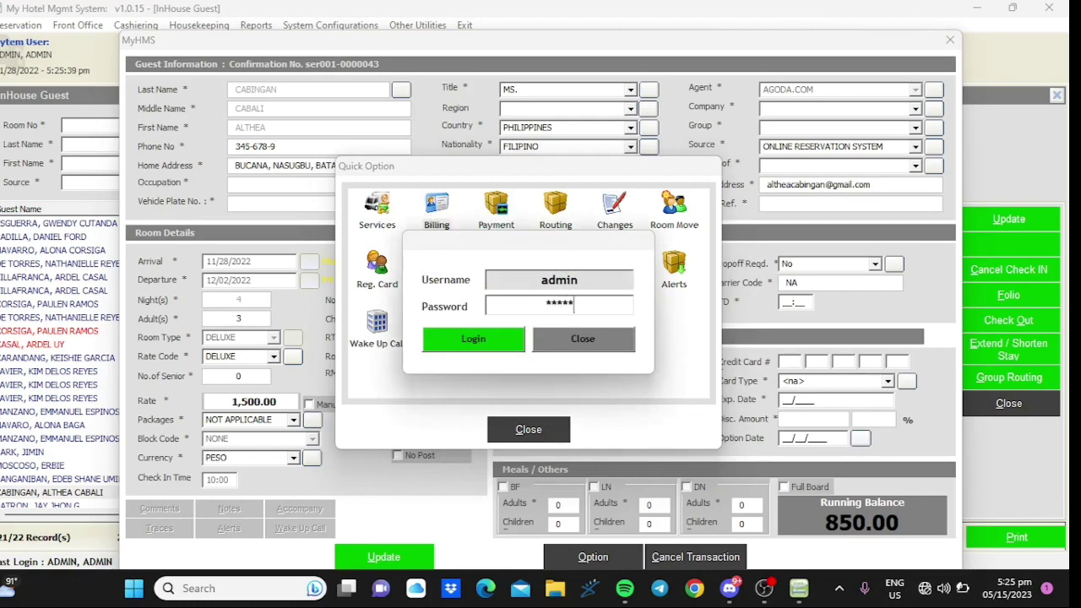
key(Return)
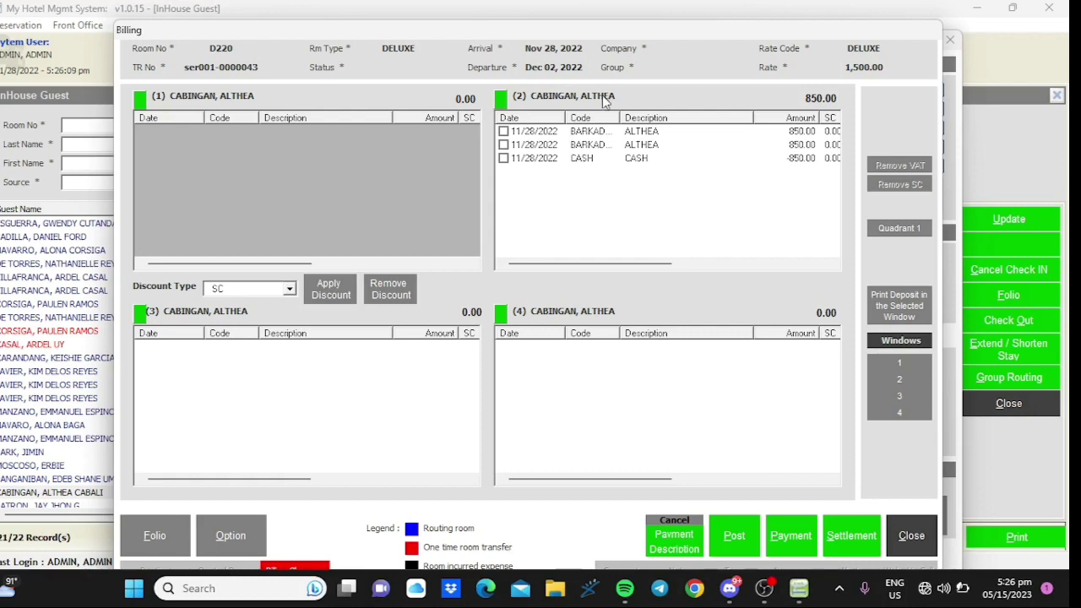
- Move one 850.00 BARKAD room charge from billing window 2 into window 1
click(549, 133)
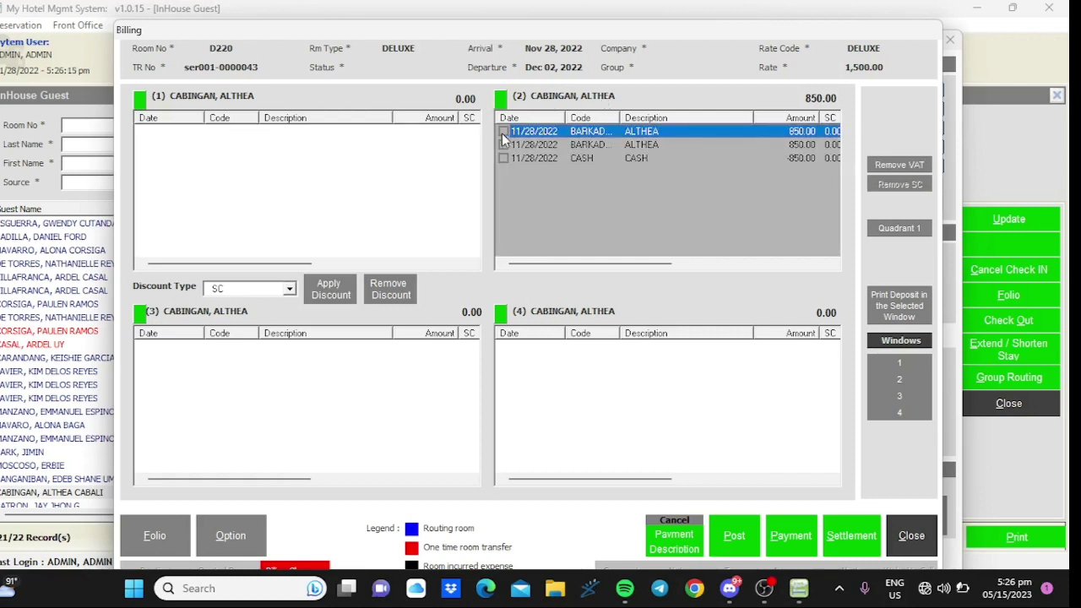
drag(538, 135, 402, 169)
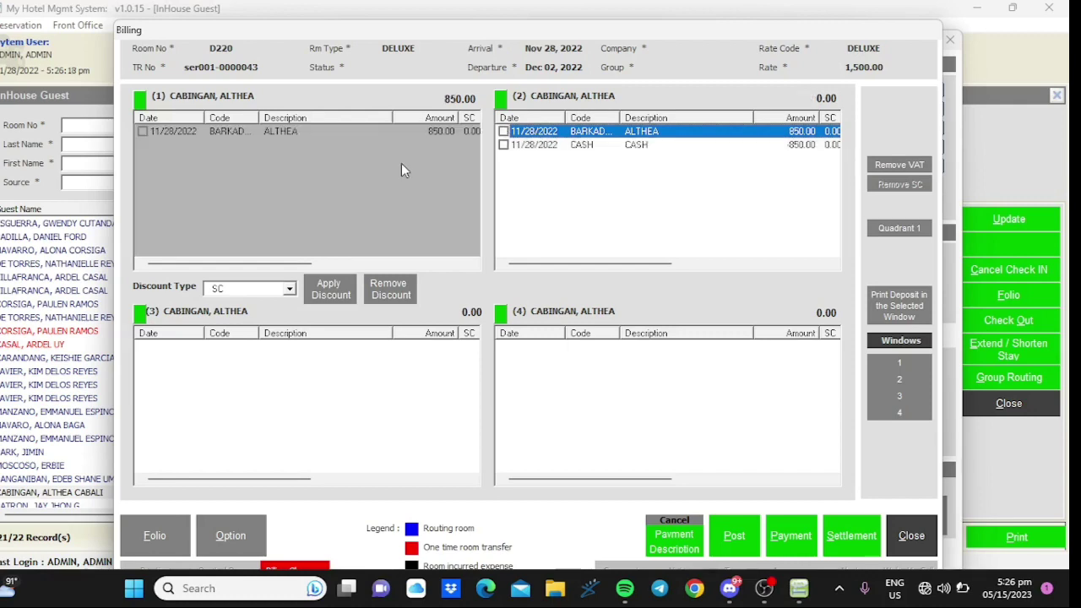
click(426, 132)
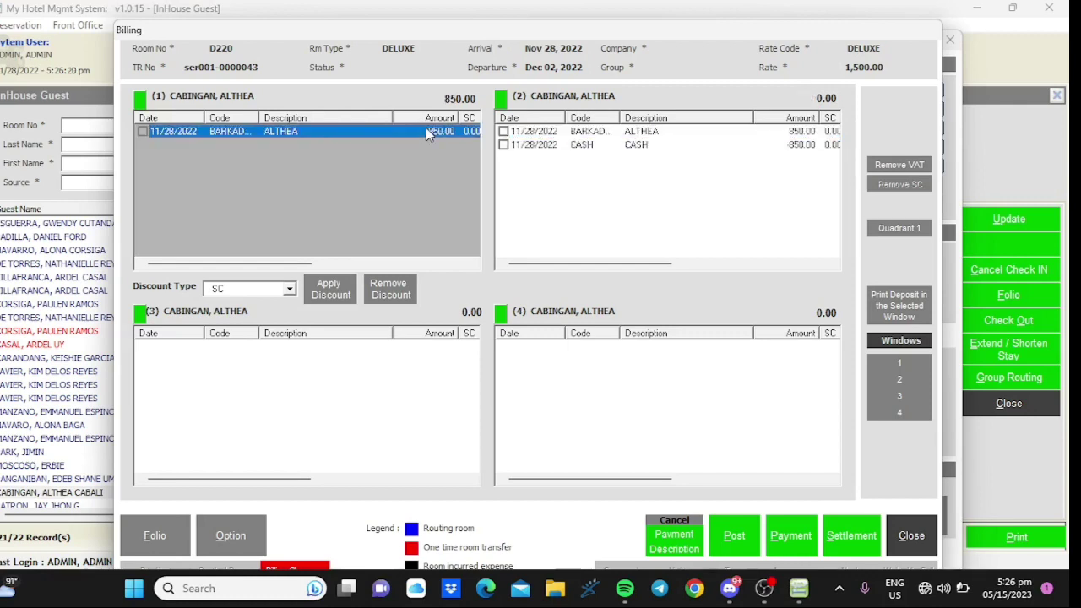
- Post an 850.00 CASH payment with OR number 03, bringing window 1 to 0.00
click(792, 532)
text(CASH)
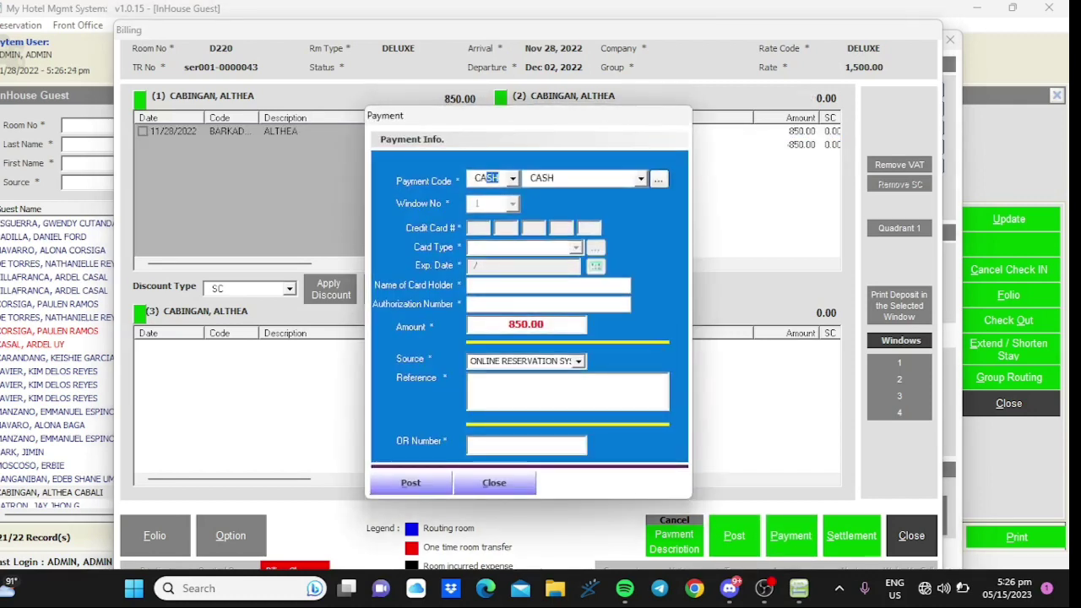
text(-ADJ)
key(Up)
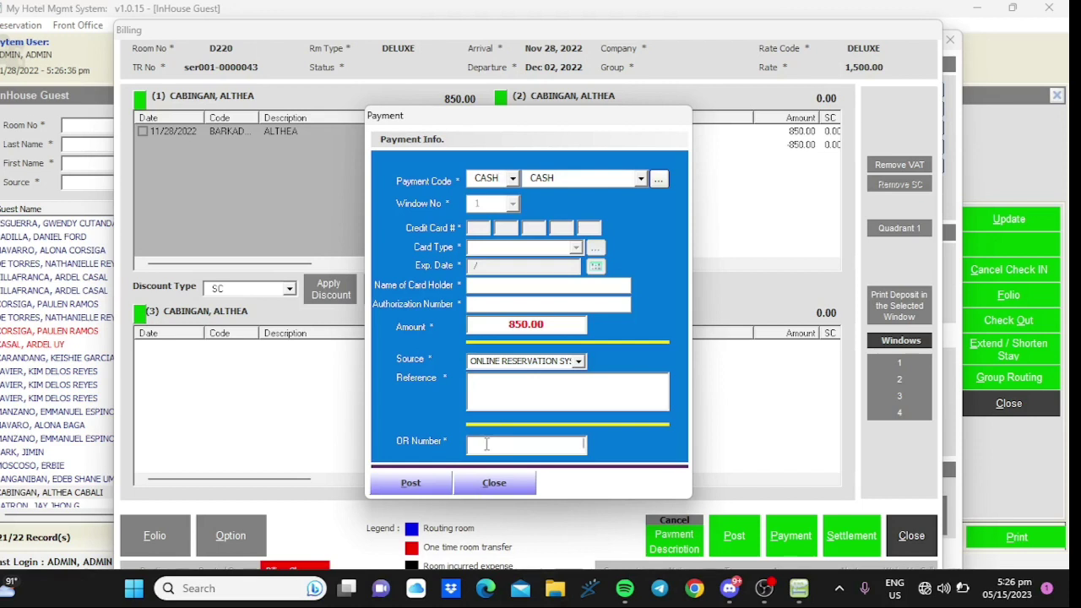
text(00003)
click(412, 482)
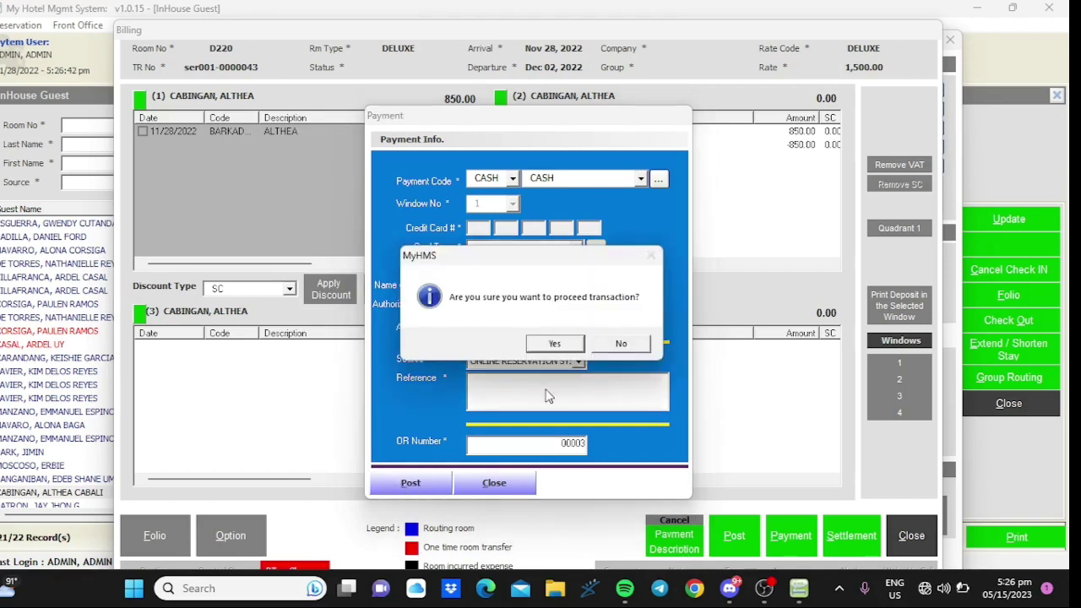
click(553, 344)
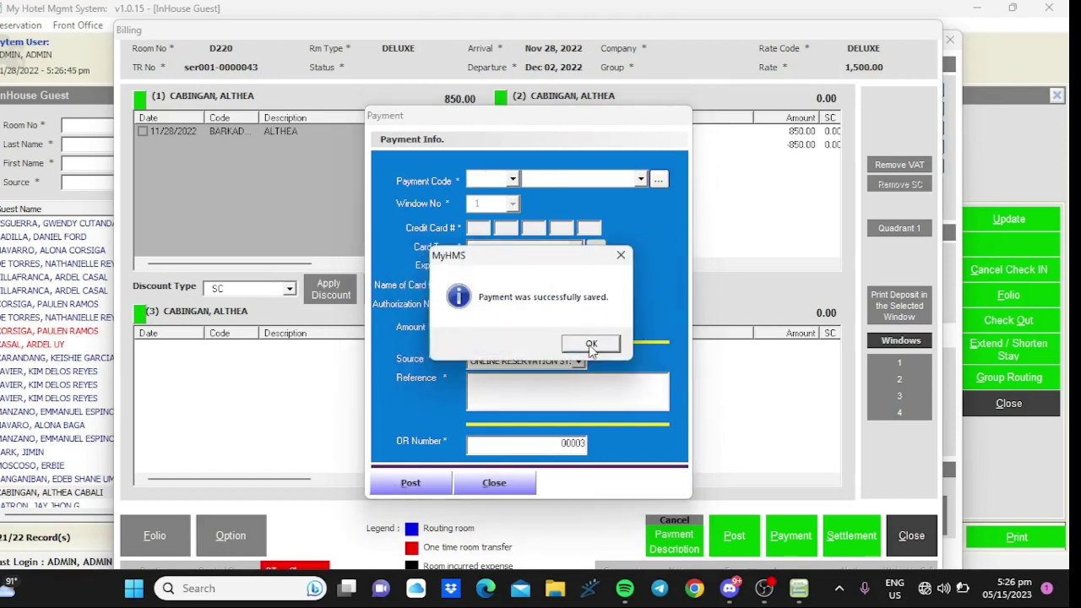
click(591, 344)
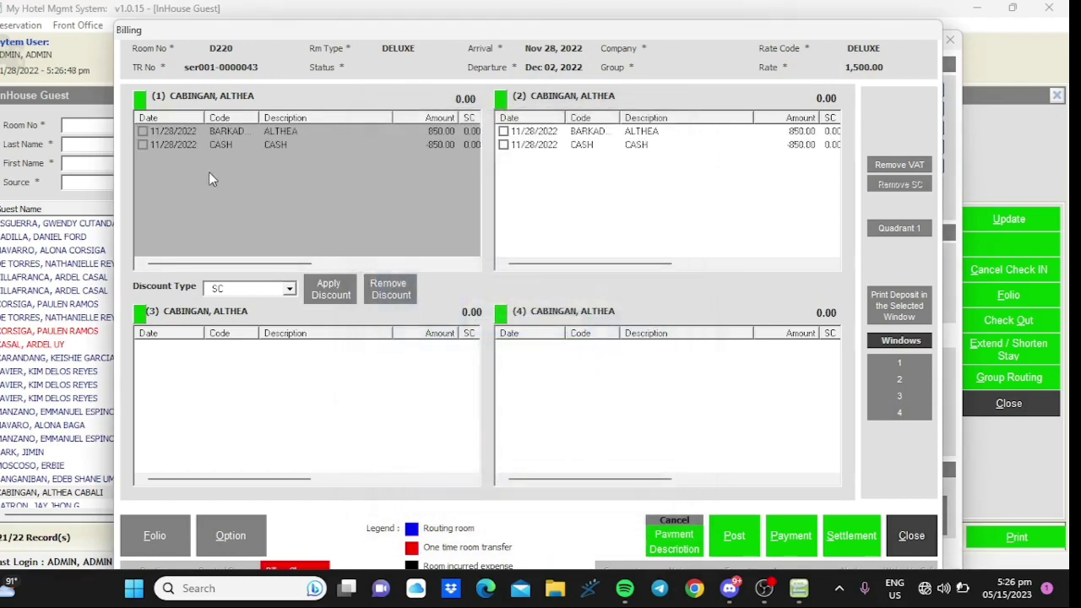
click(143, 145)
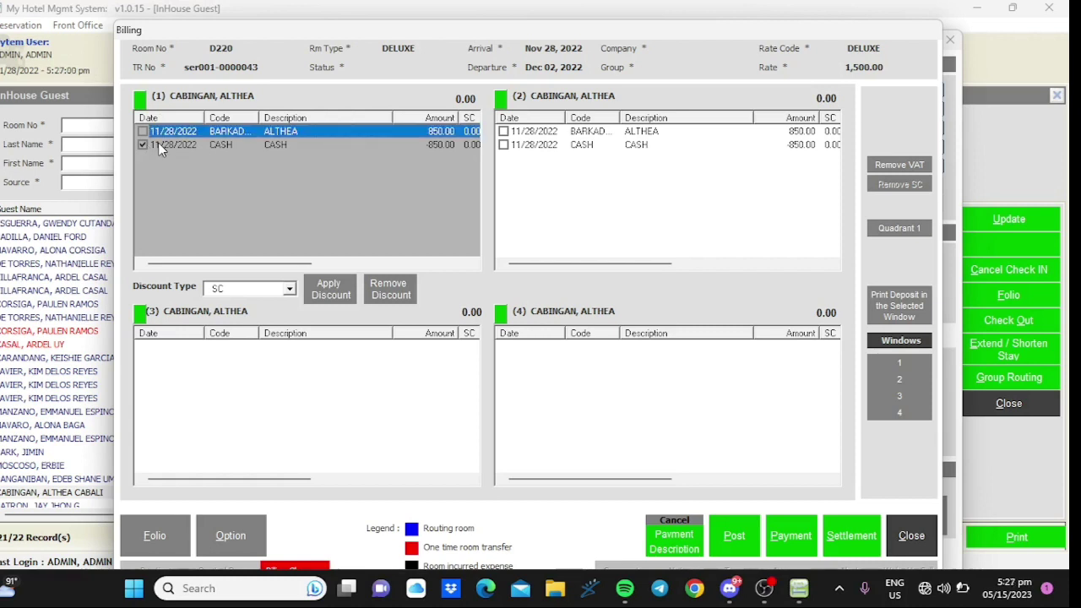
double_click(157, 142)
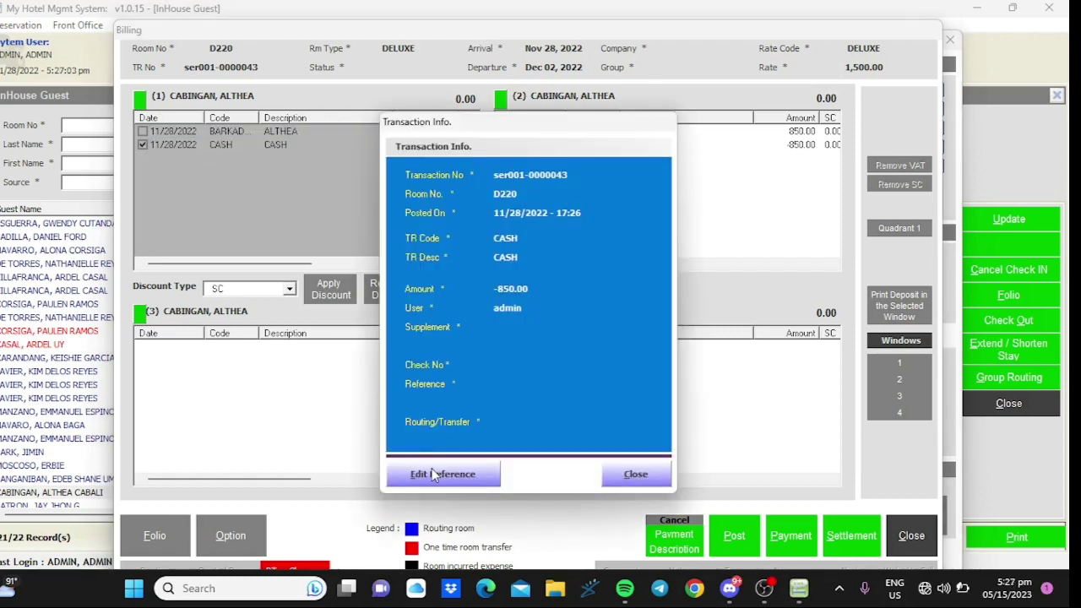
click(432, 476)
text(admin)
key(BackSpace)
key(BackSpace)
key(BackSpace)
key(BackSpace)
key(BackSpace)
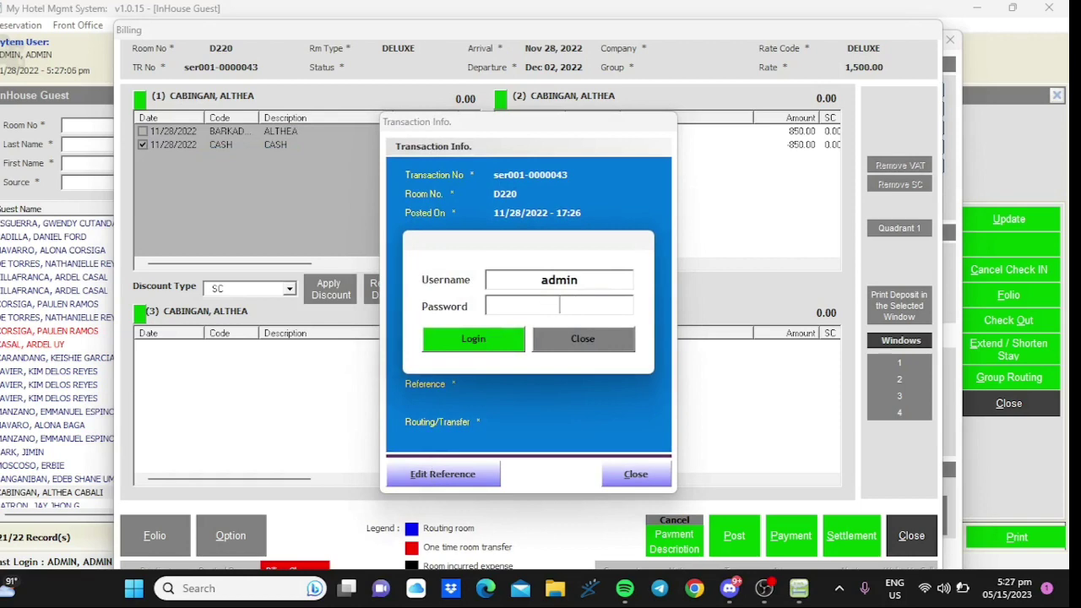
text(admin)
key(Return)
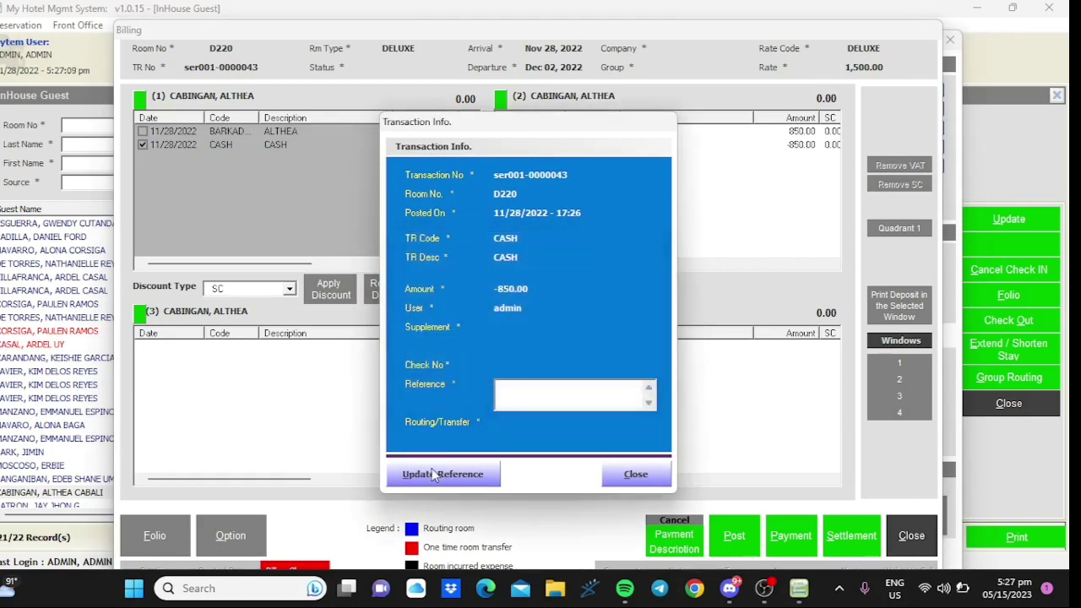
click(625, 475)
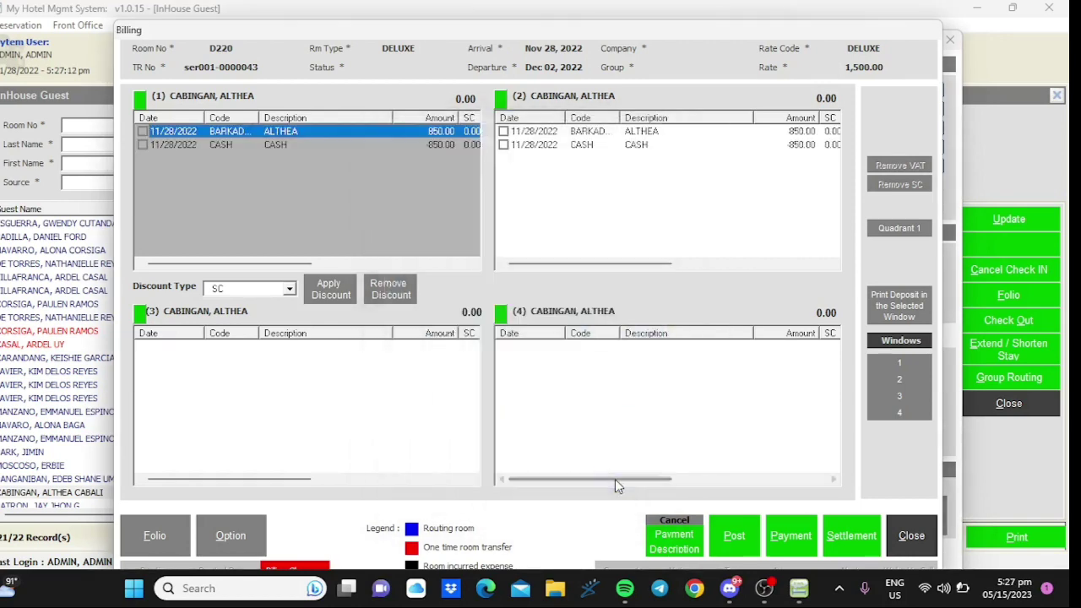
click(235, 143)
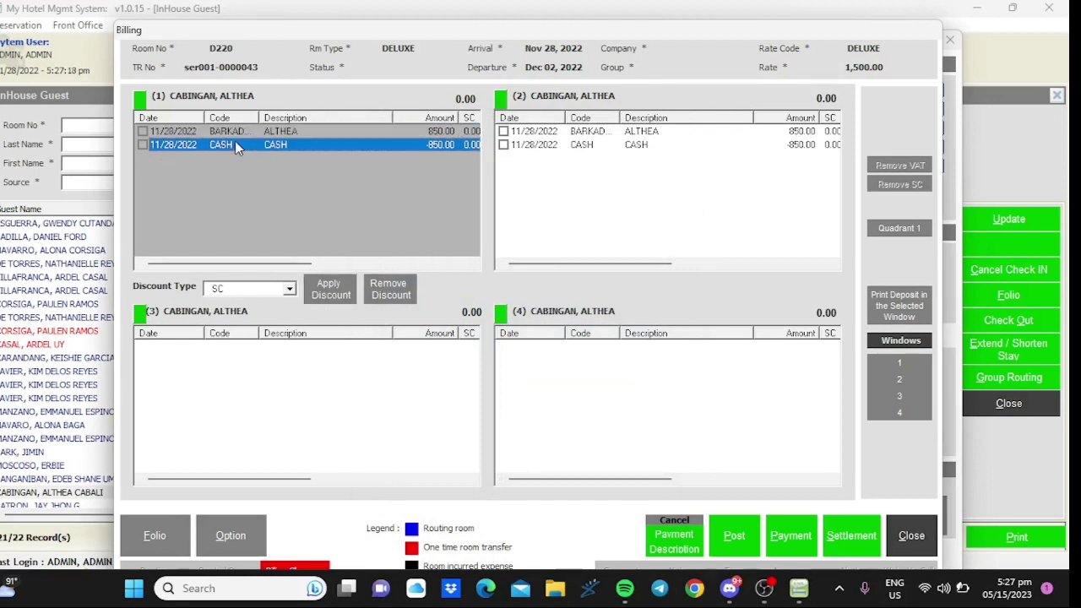
click(165, 532)
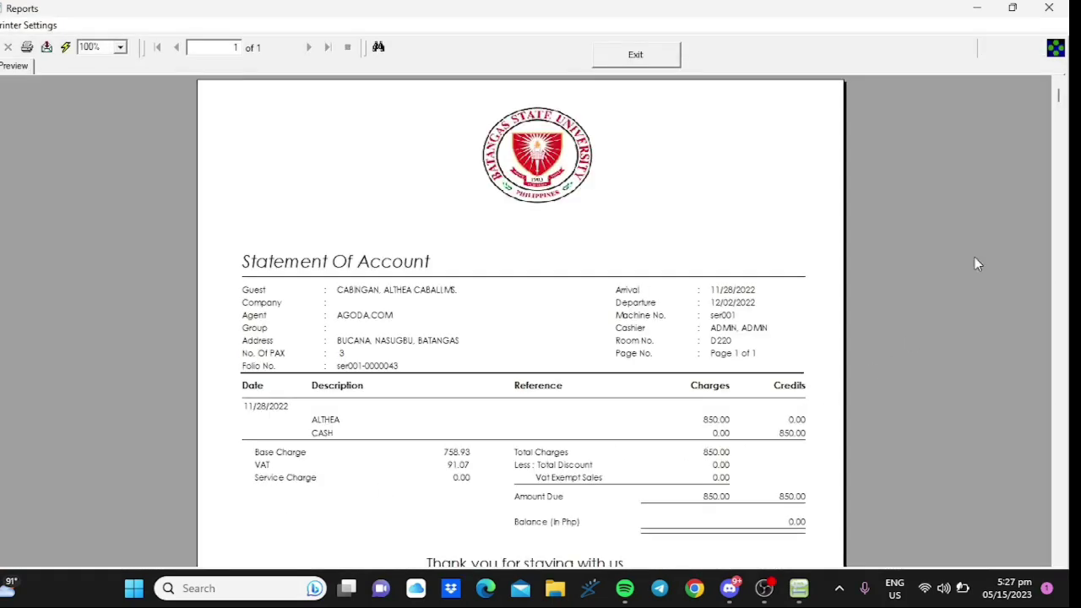
- Scroll through the D220 statement of account preview and exit it back to Billing
drag(1059, 98, 1066, 494)
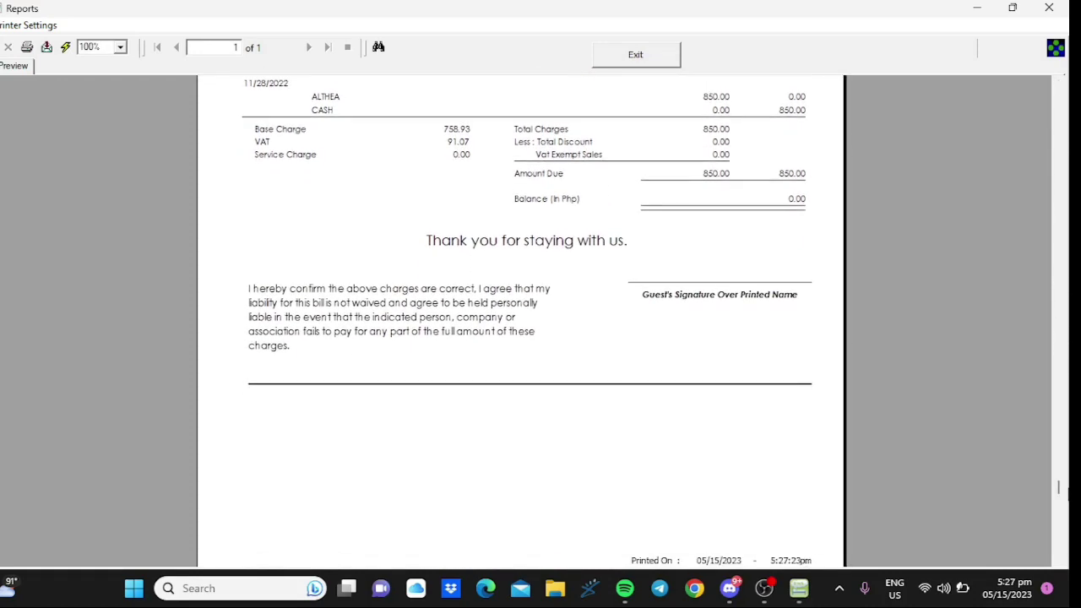
click(653, 58)
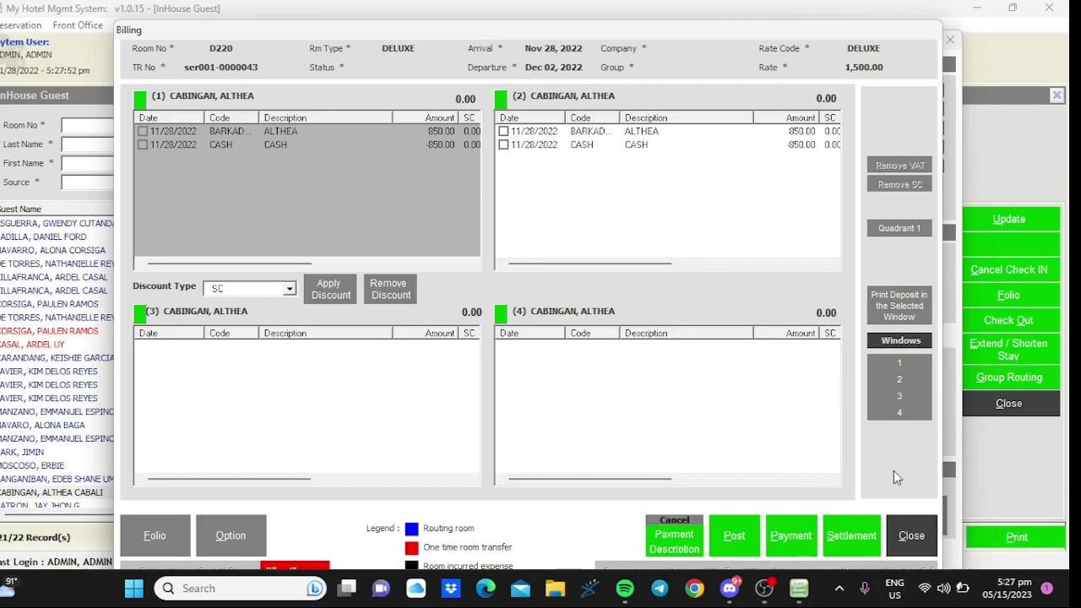
- Update the D220 guest record with a 0.00 running balance, then reselect D220 in the in-house list
click(903, 530)
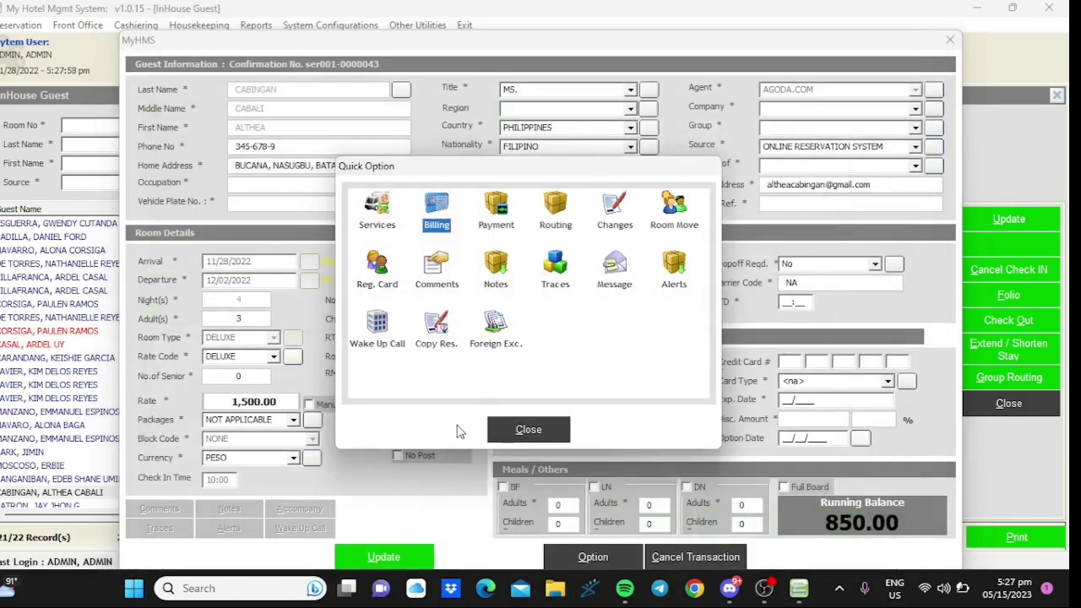
click(527, 430)
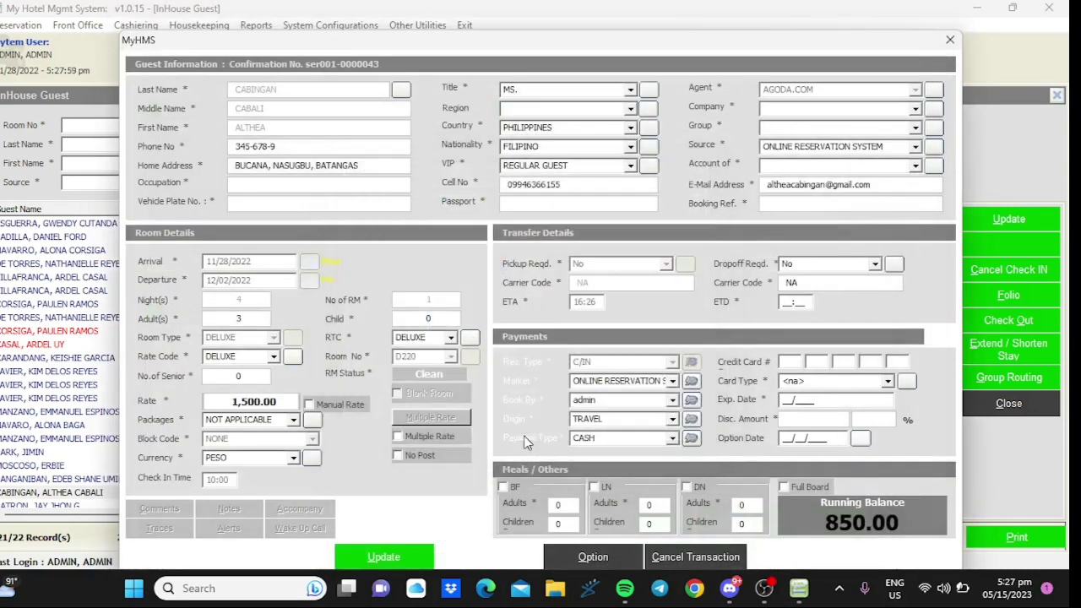
click(385, 558)
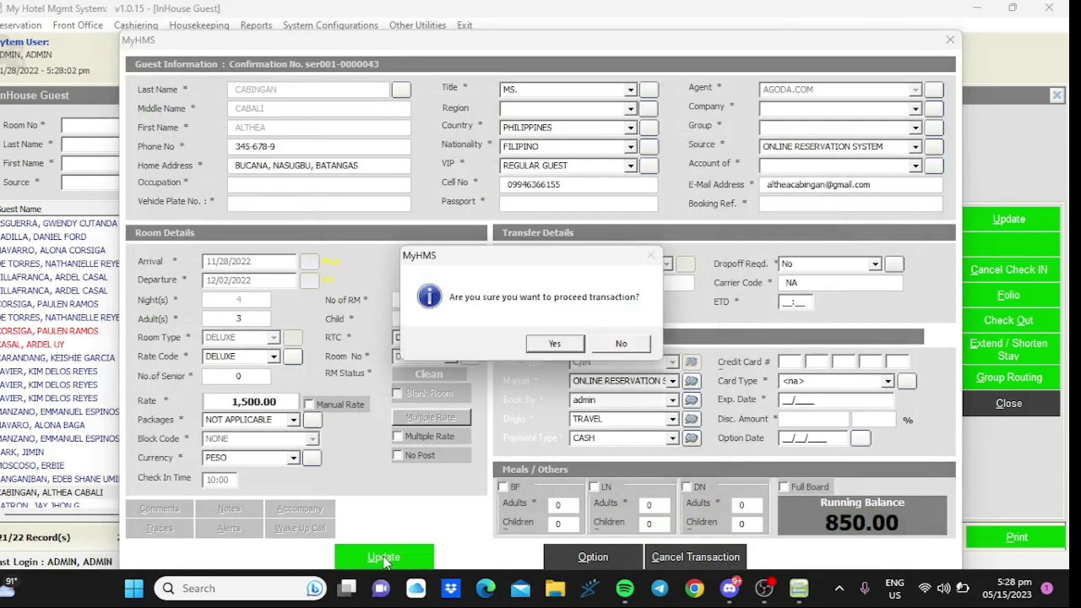
click(543, 345)
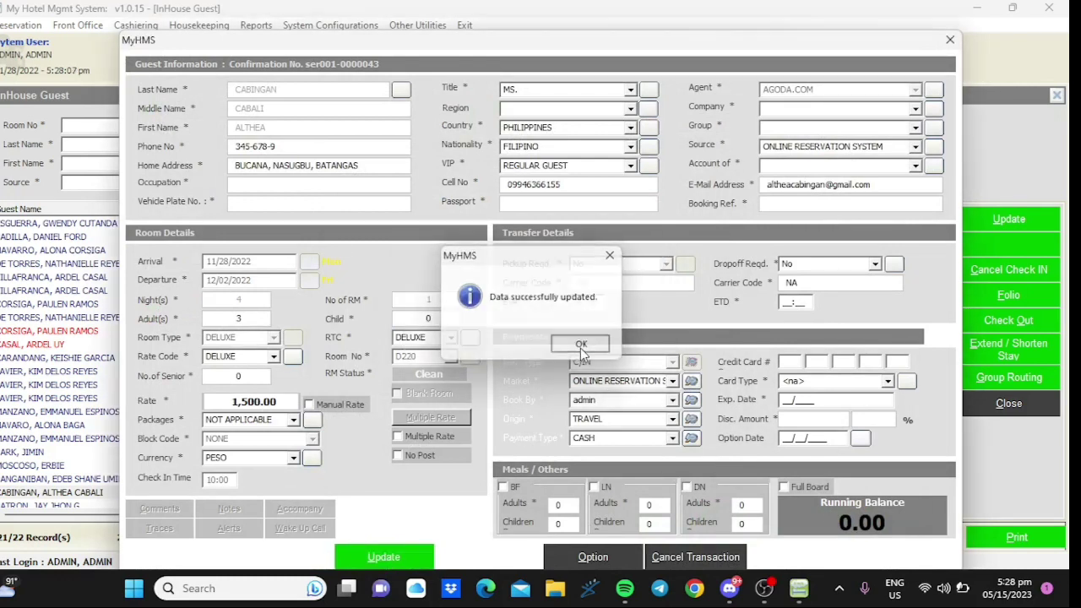
click(580, 348)
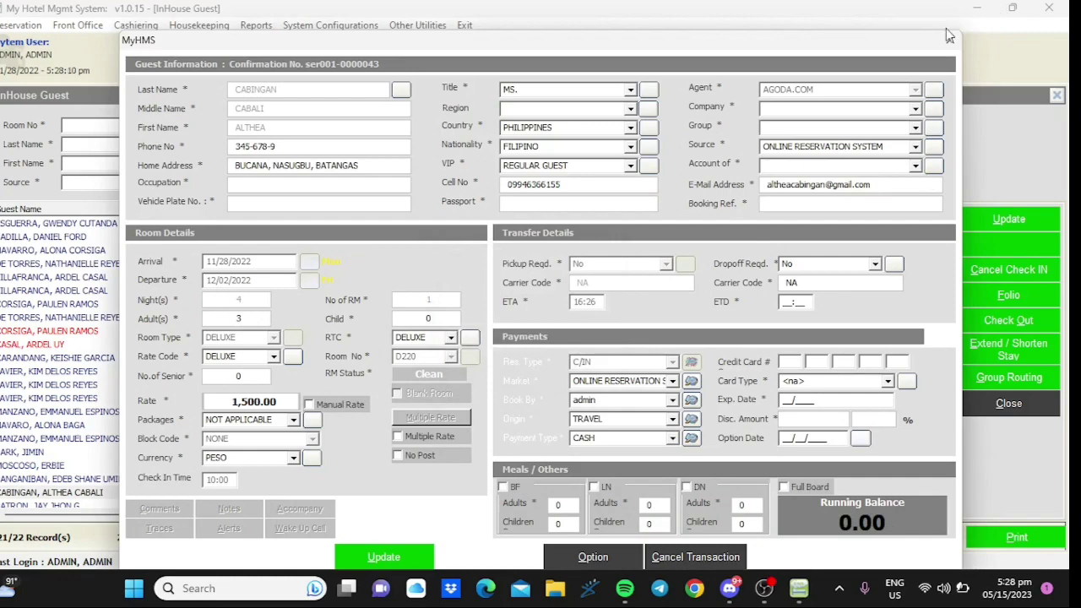
click(948, 41)
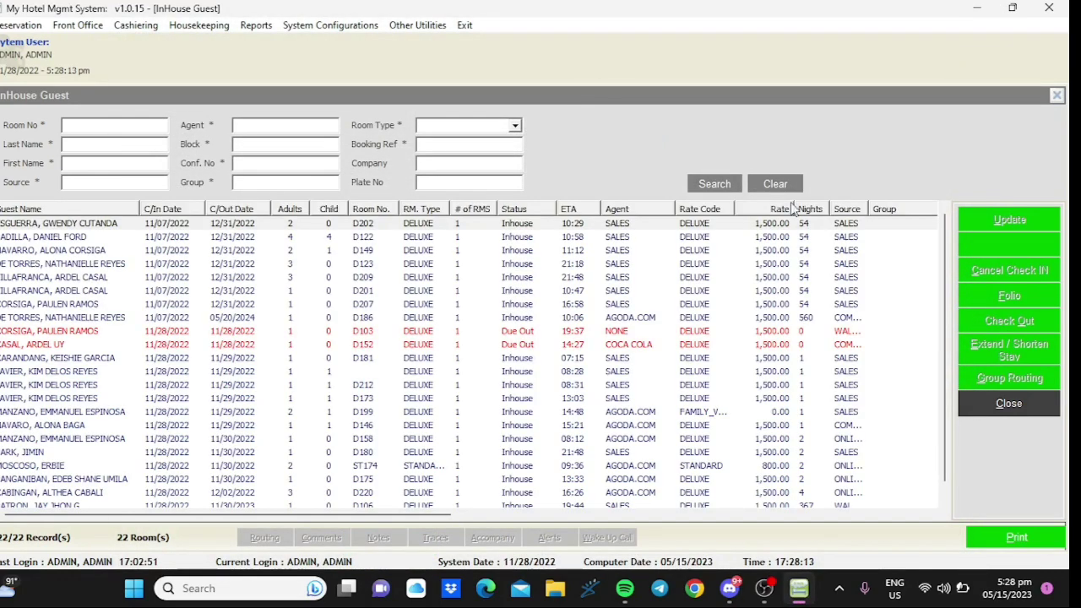
click(37, 495)
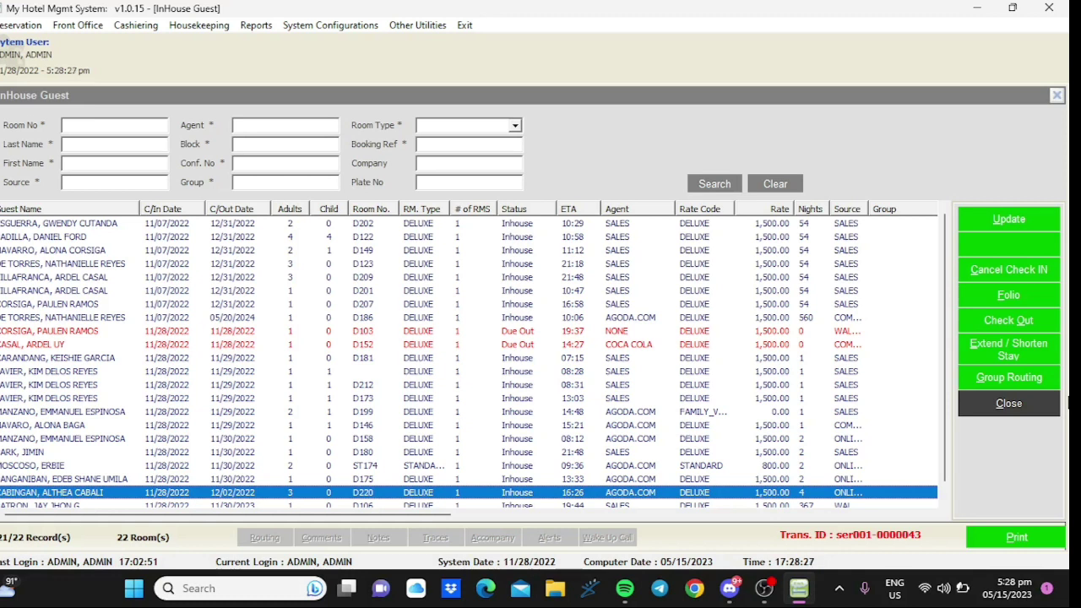
- Start checking out the D220 guest, signing in with the admin password
click(1001, 326)
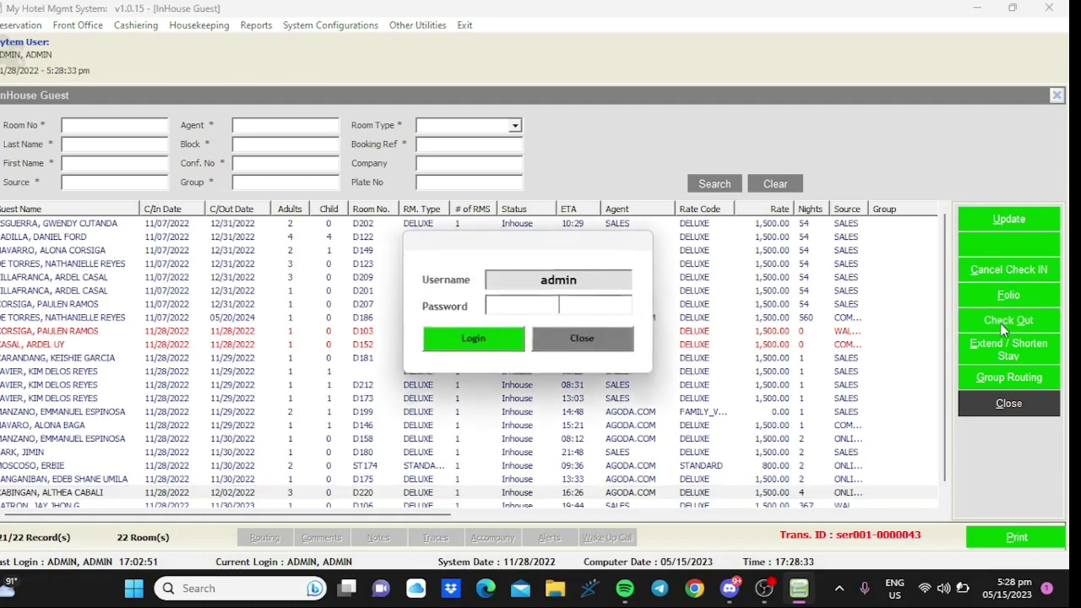
text(admin)
key(Return)
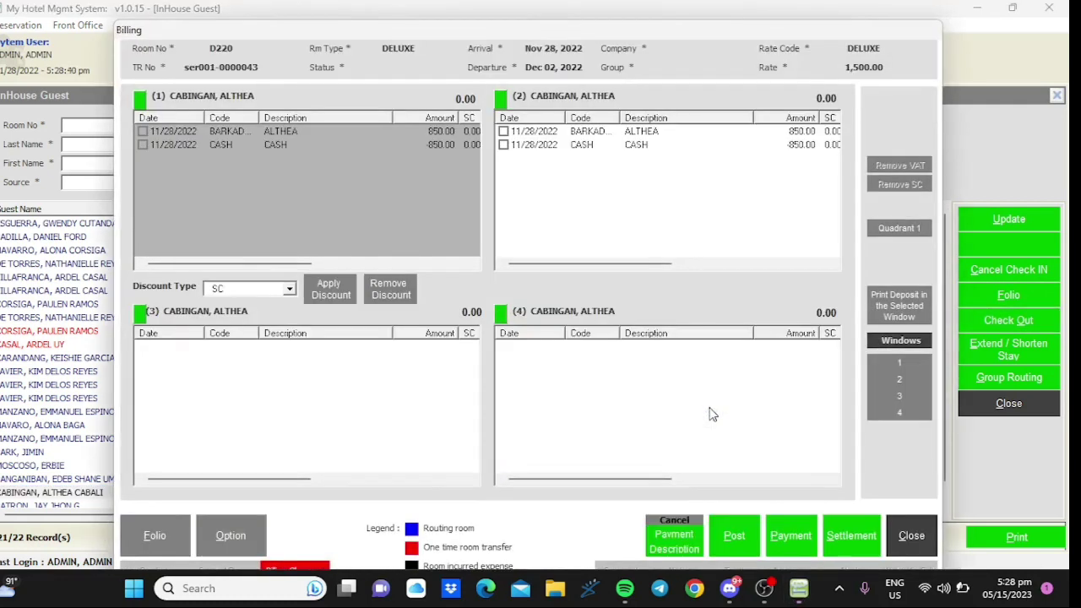
- Preview the folio's statement of account (850.00 charged, 850.00 credited, 0.00 balance) and exit
click(143, 132)
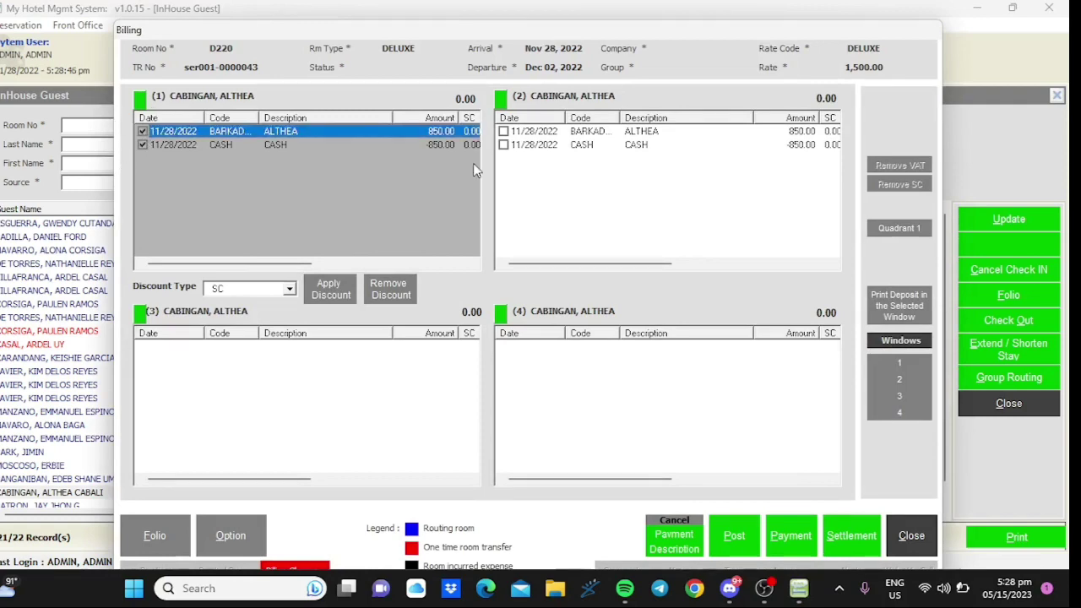
click(167, 532)
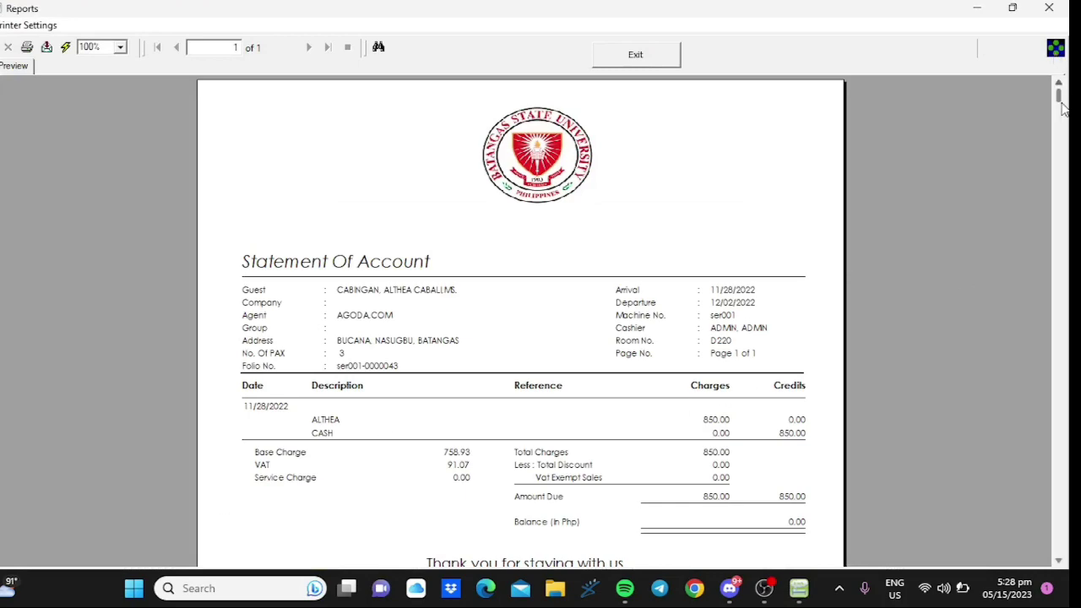
drag(1059, 97, 1062, 405)
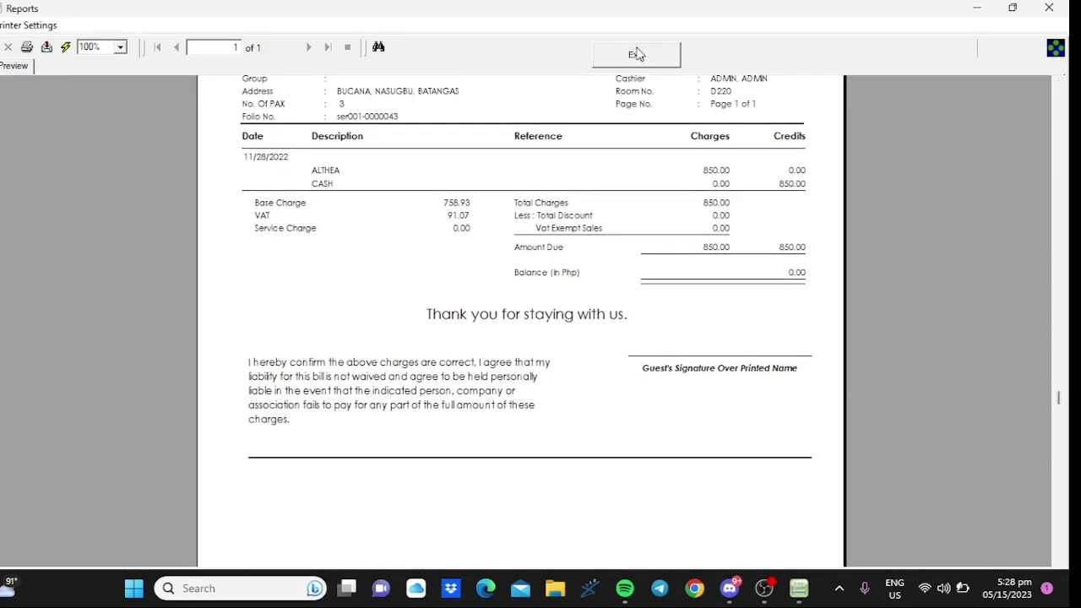
click(636, 53)
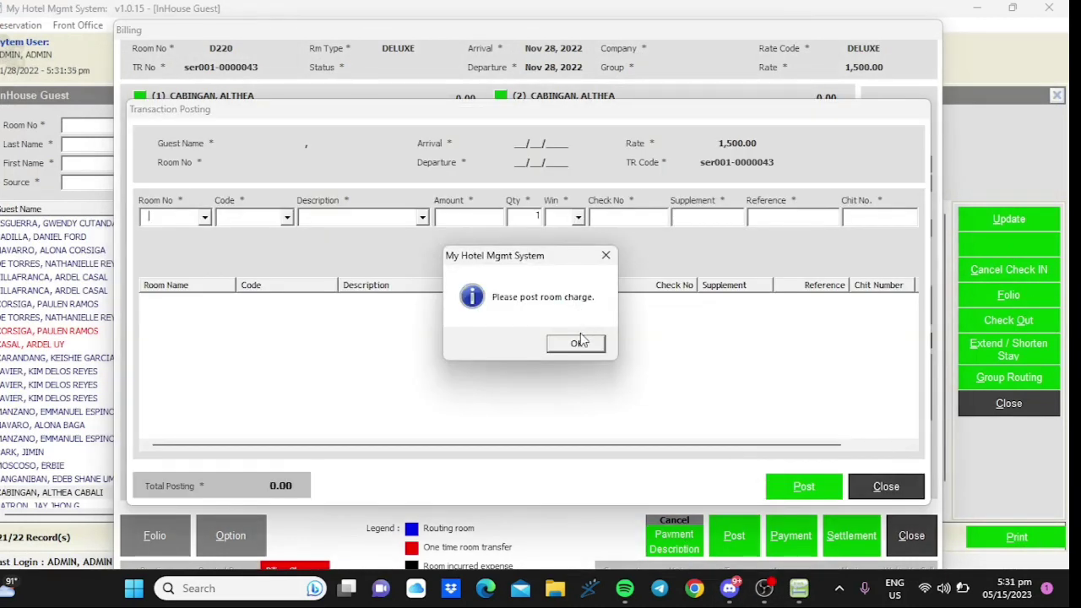
- Dismiss the room charge posting prompts and leave Transaction Posting
click(577, 344)
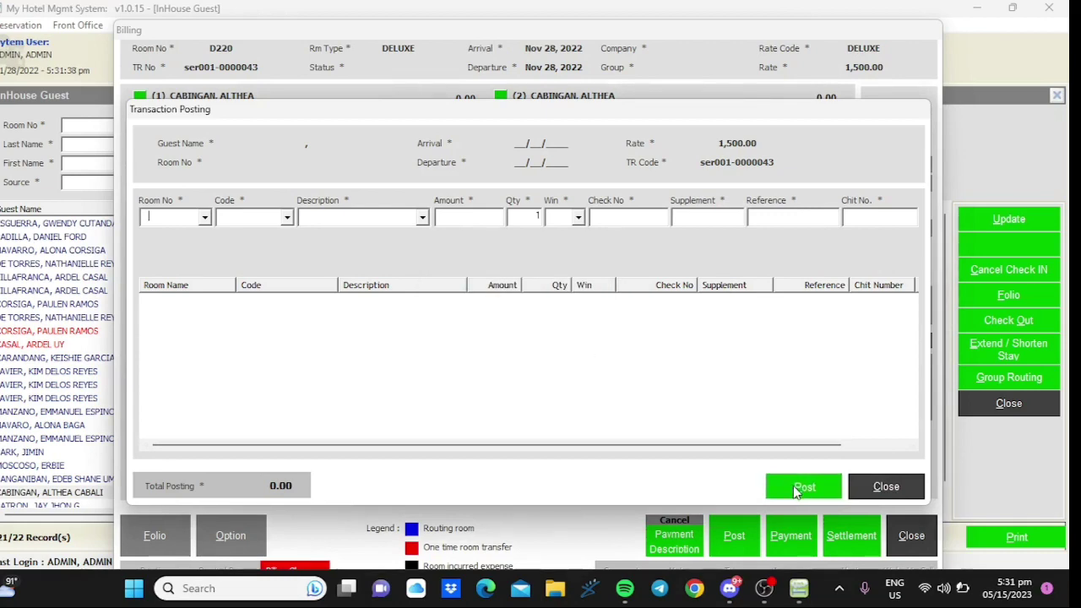
click(803, 488)
click(572, 343)
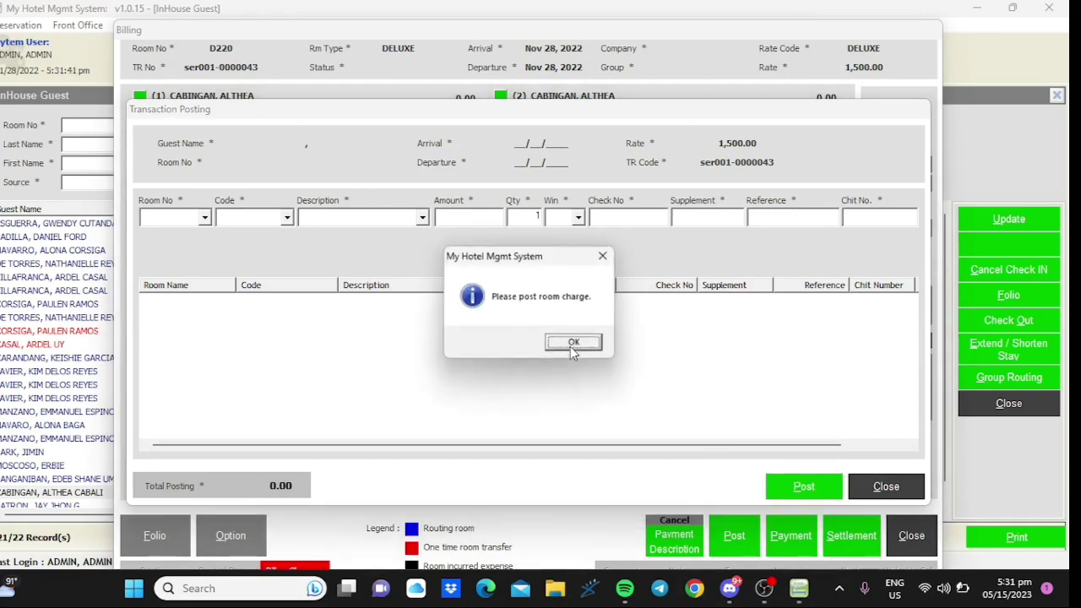
click(573, 344)
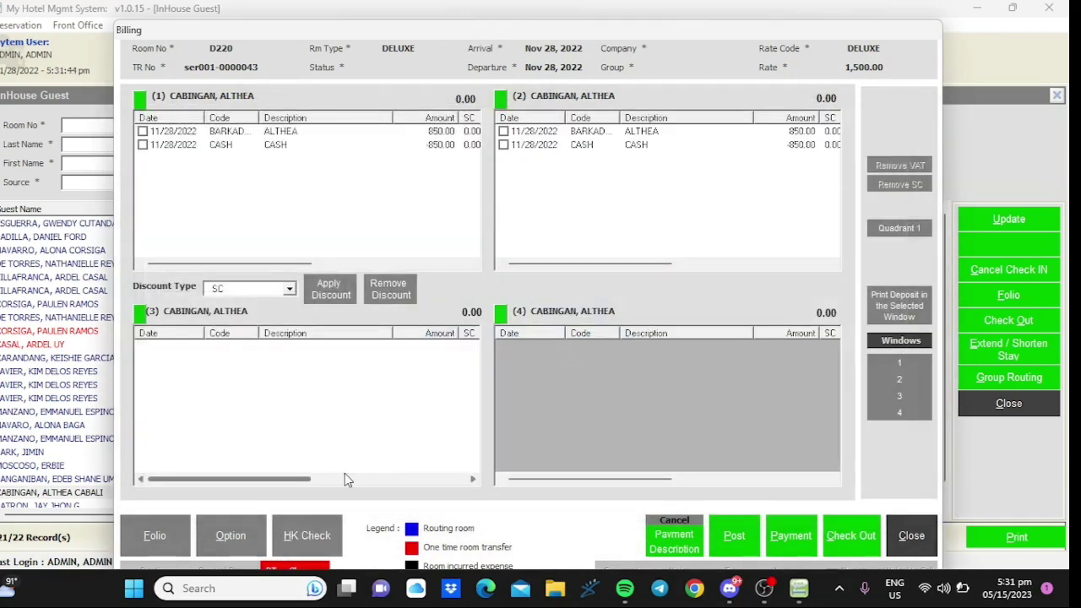
- Send room D220 to Housekeeping with HK Check and close the Billing window
click(304, 145)
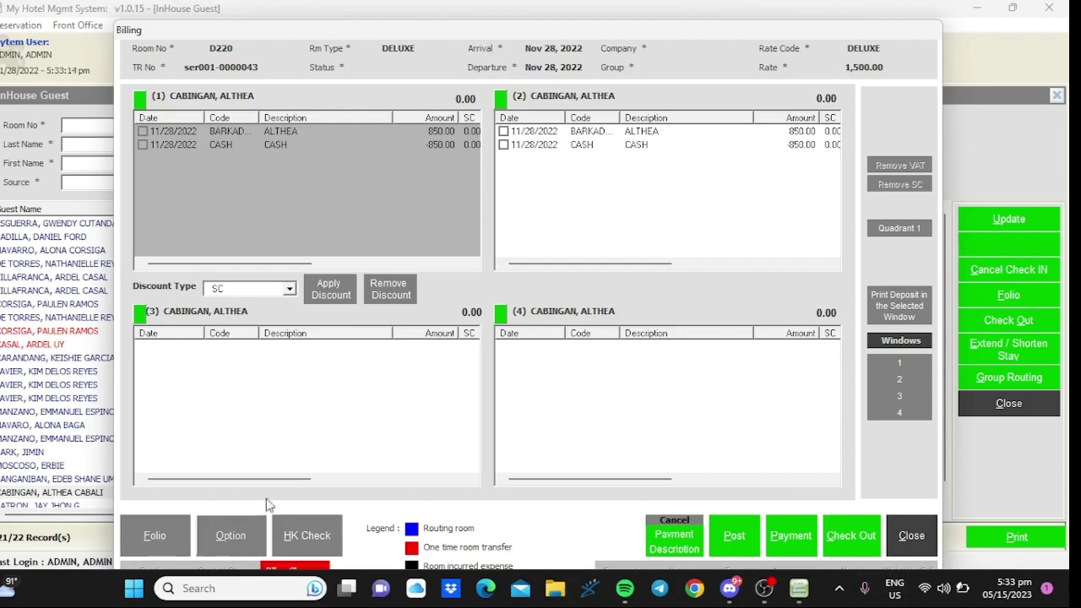
click(285, 534)
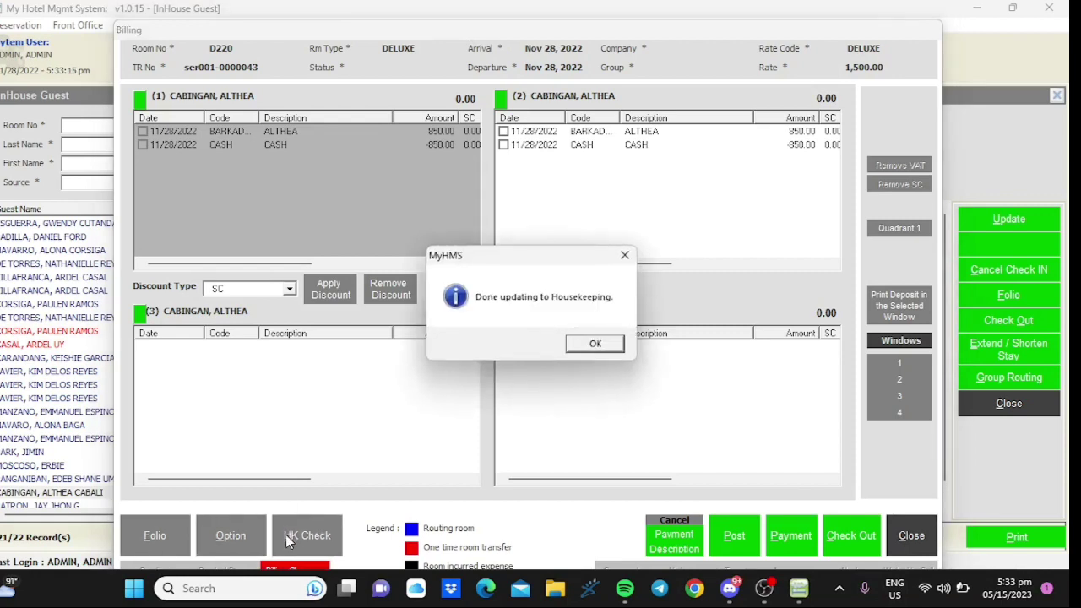
click(595, 345)
click(911, 535)
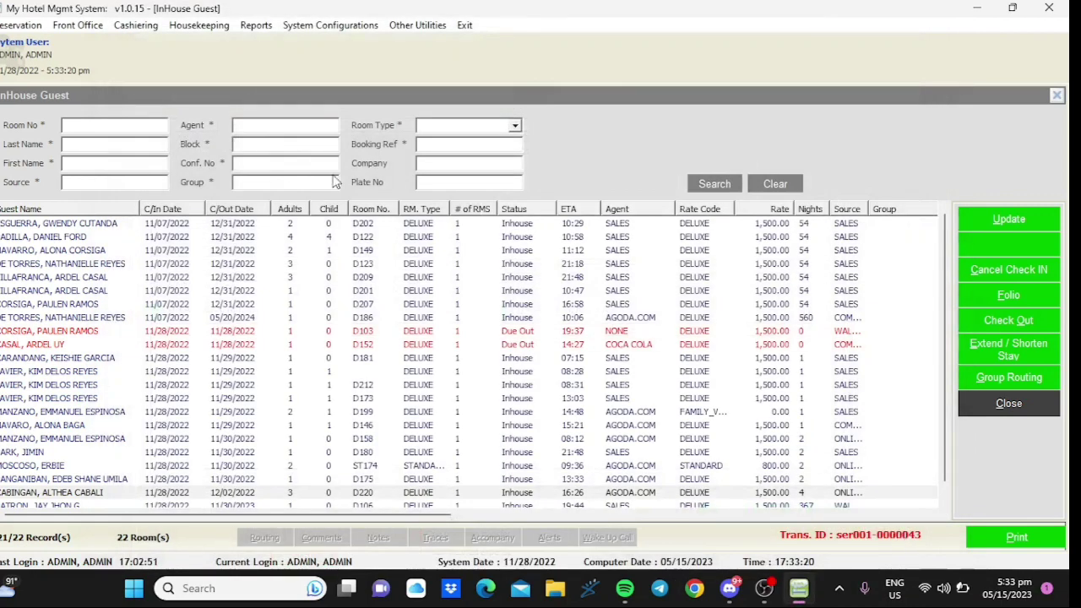
- On the Housekeeping board, select room D220 and mark it Room Cleared
click(186, 27)
click(201, 42)
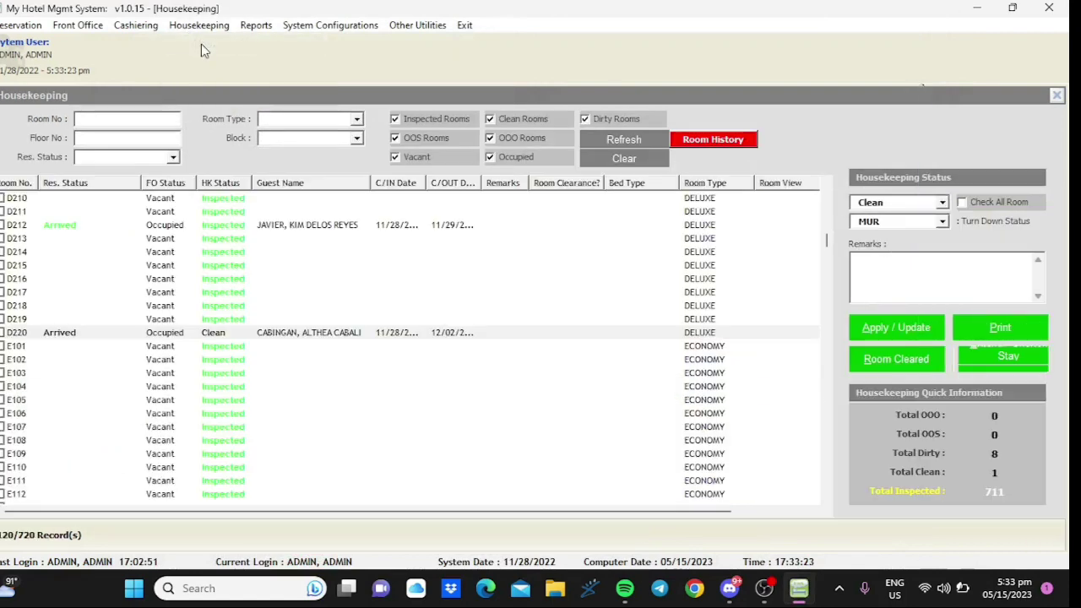
click(357, 337)
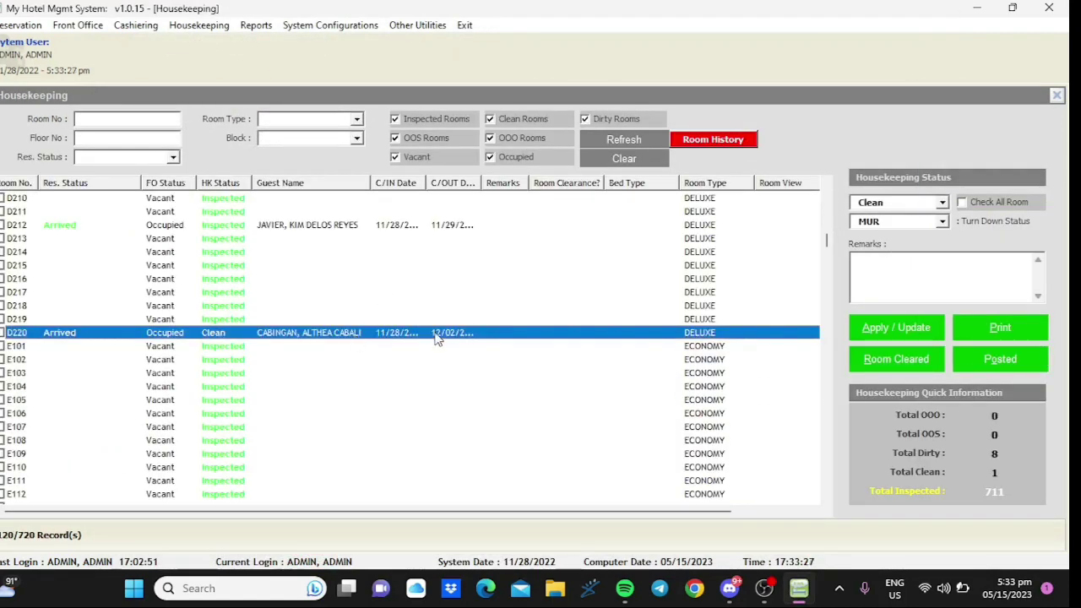
click(897, 359)
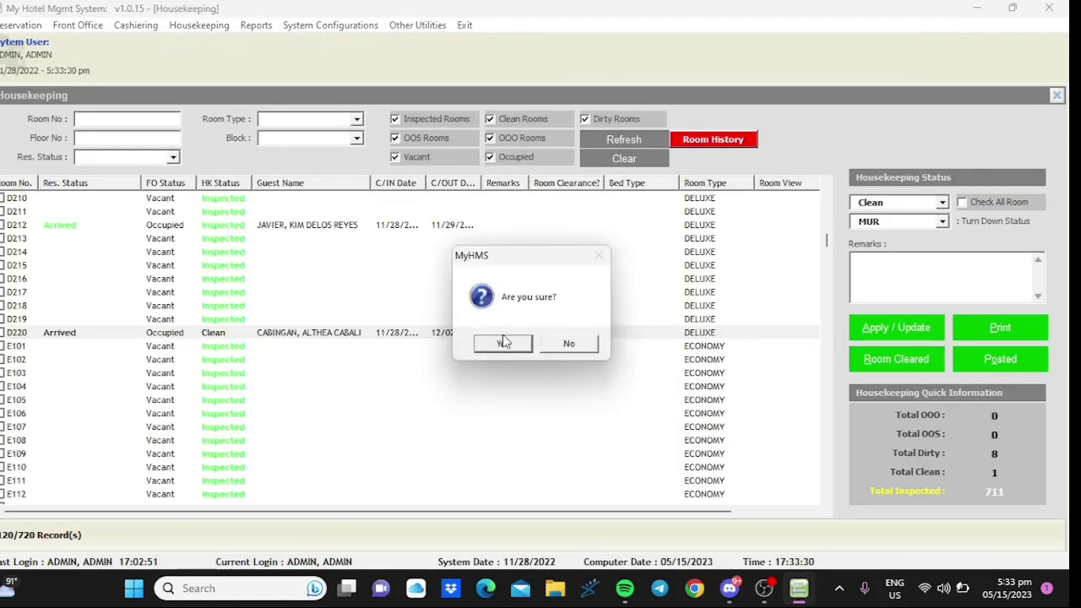
click(504, 342)
click(591, 347)
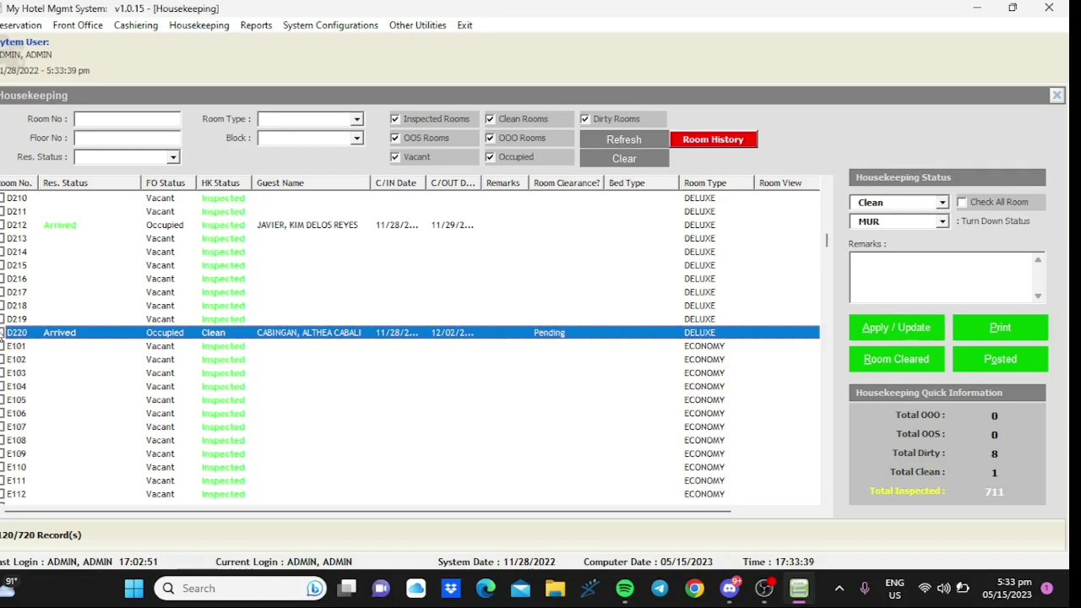
- Tick D220, keep MUR turn-down status and apply the update, leaving it Pending for checking
click(944, 221)
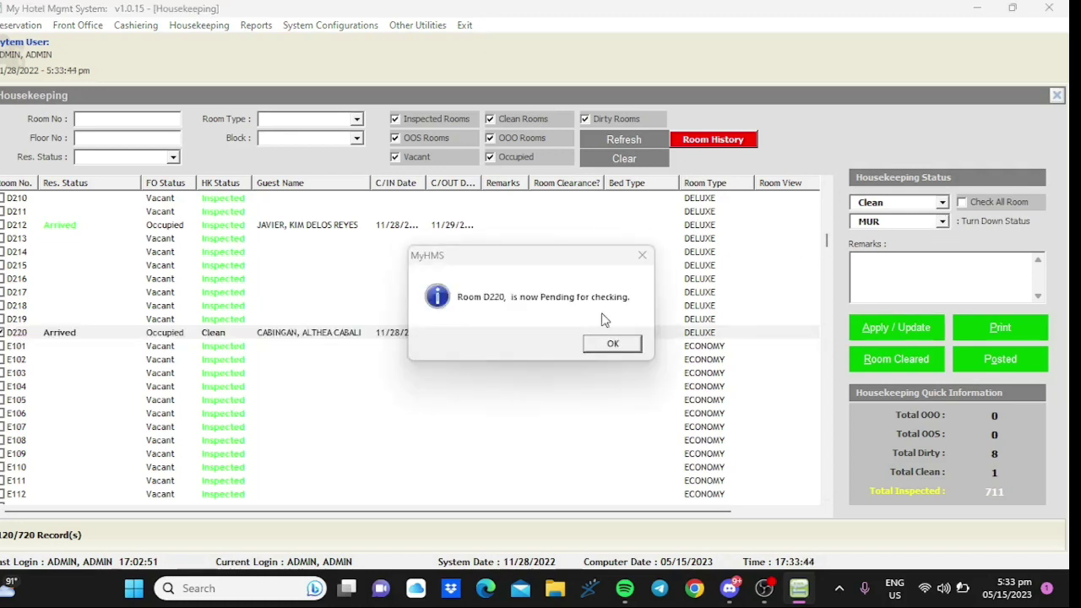
click(603, 343)
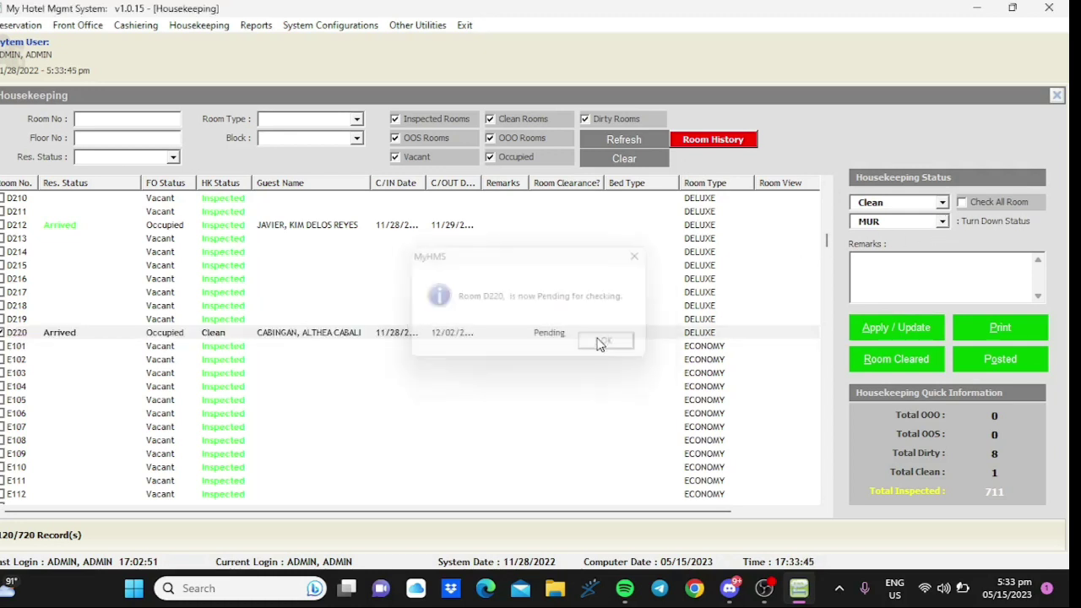
click(947, 222)
click(942, 204)
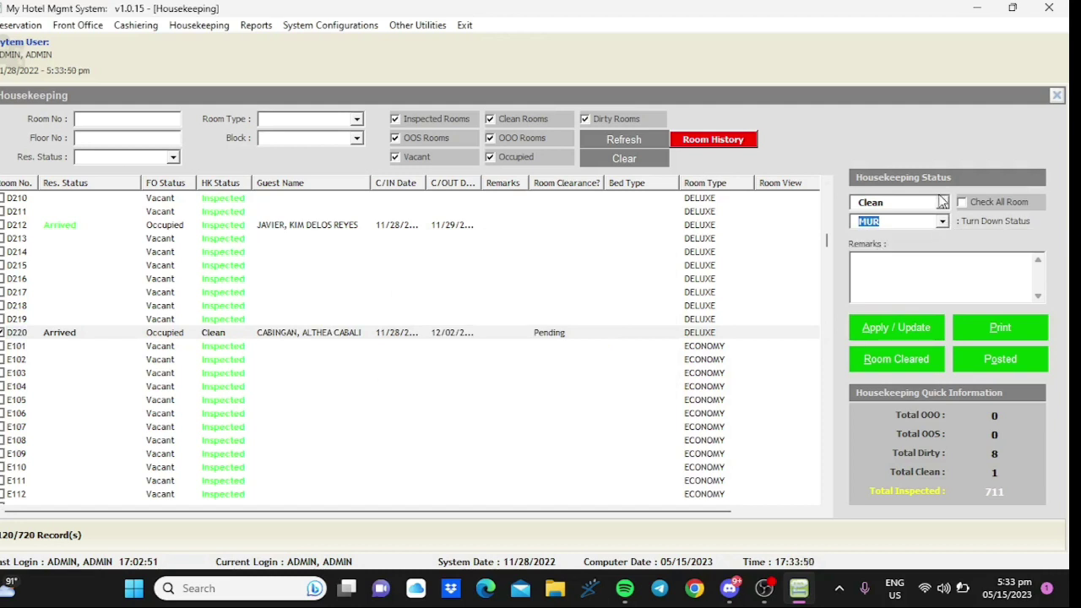
click(941, 203)
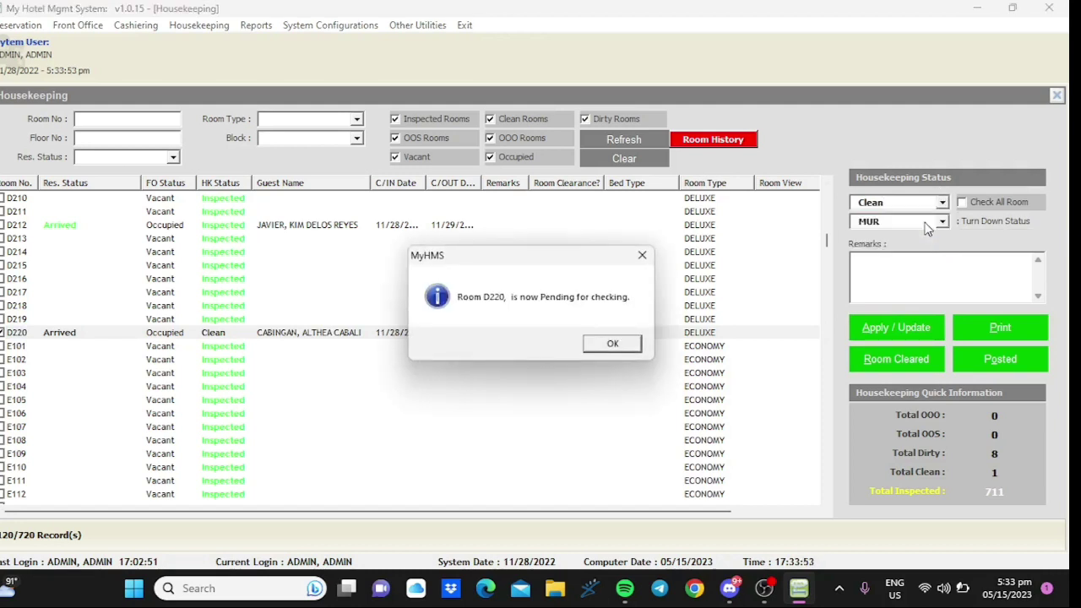
click(613, 342)
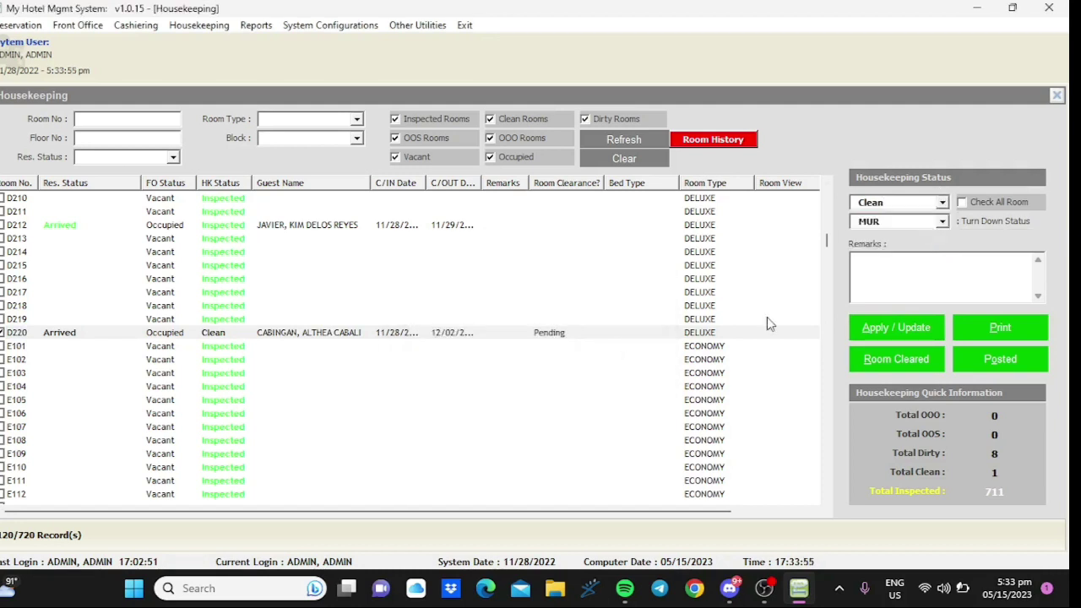
click(892, 331)
click(570, 342)
click(340, 330)
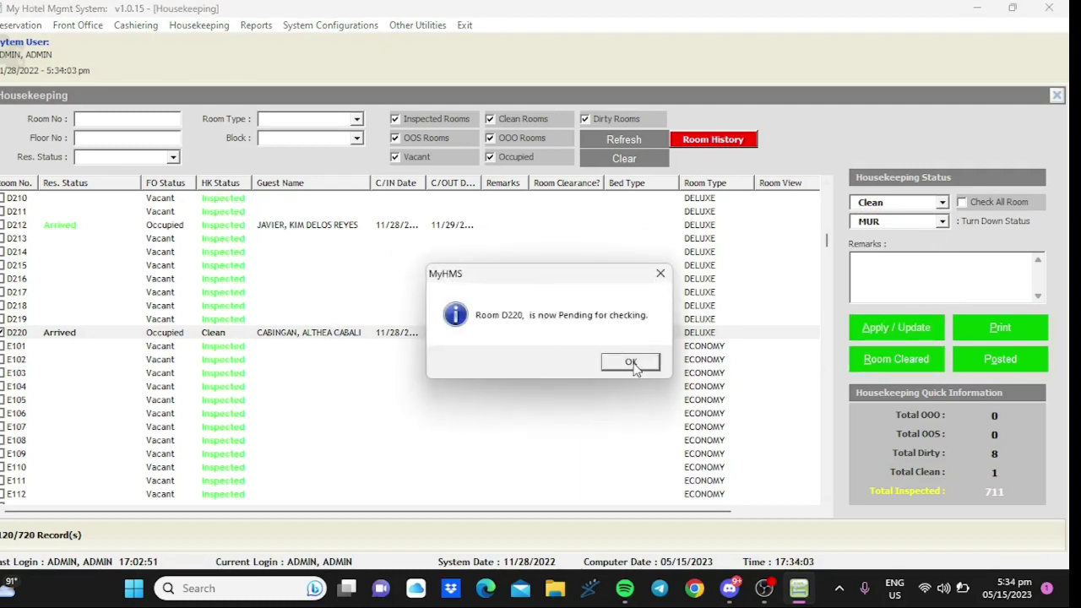
click(631, 363)
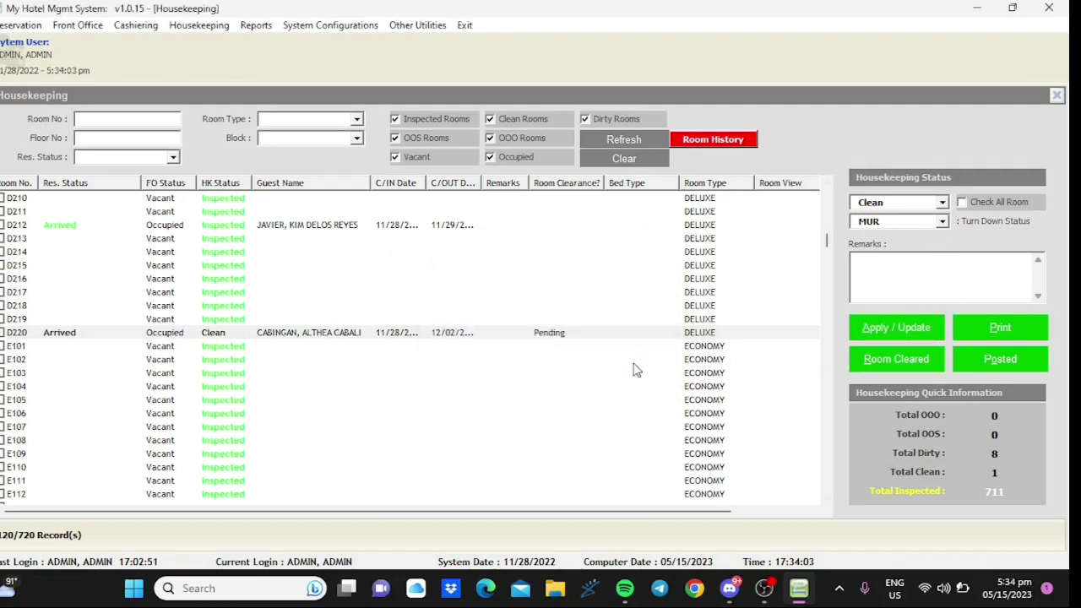
- Authorise clearing room D220 with the admin password
click(892, 354)
text(admin)
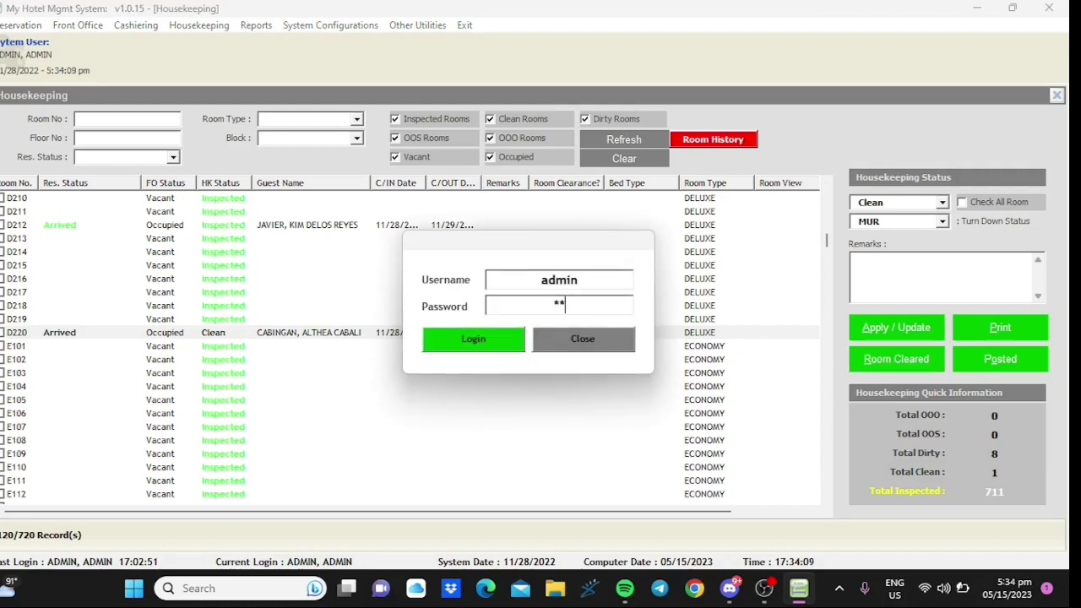
key(Return)
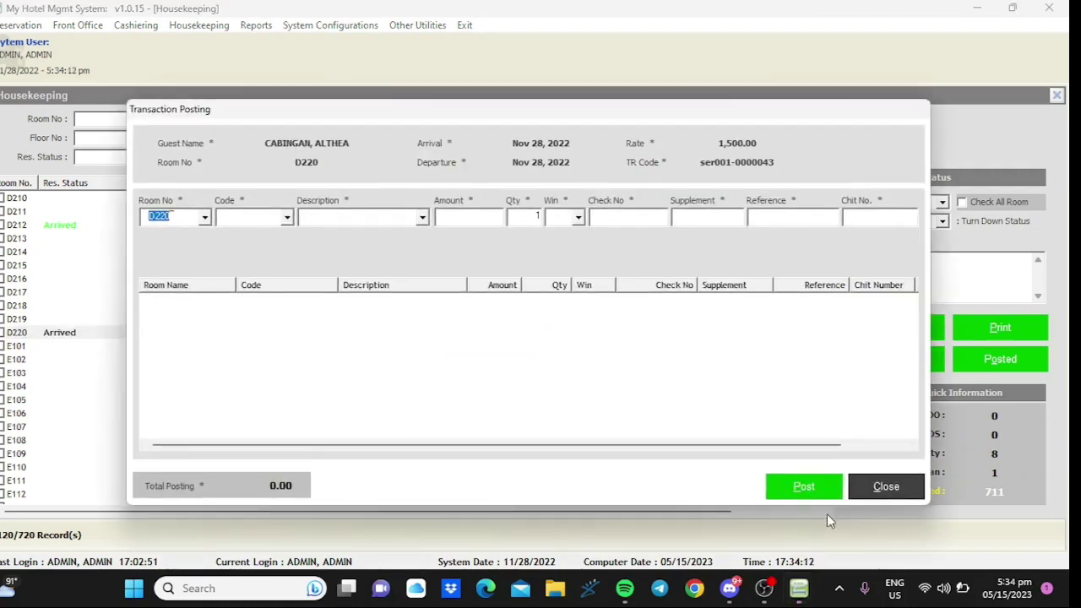
- Attempt a charge posting for D220, entering transaction code 'h' and browsing the code list
click(805, 490)
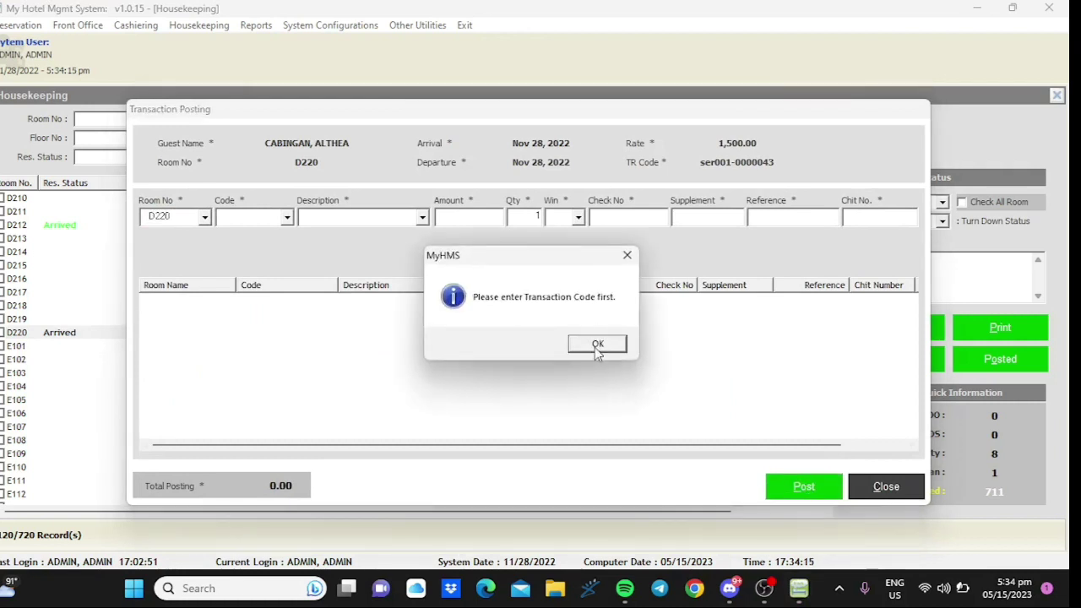
click(595, 347)
text(h)
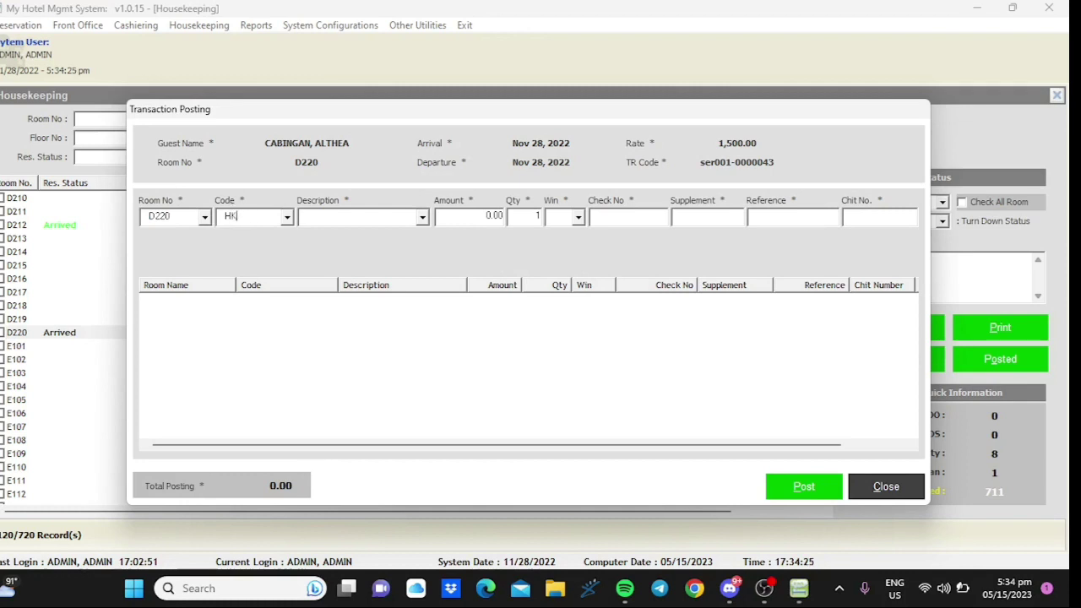
click(287, 217)
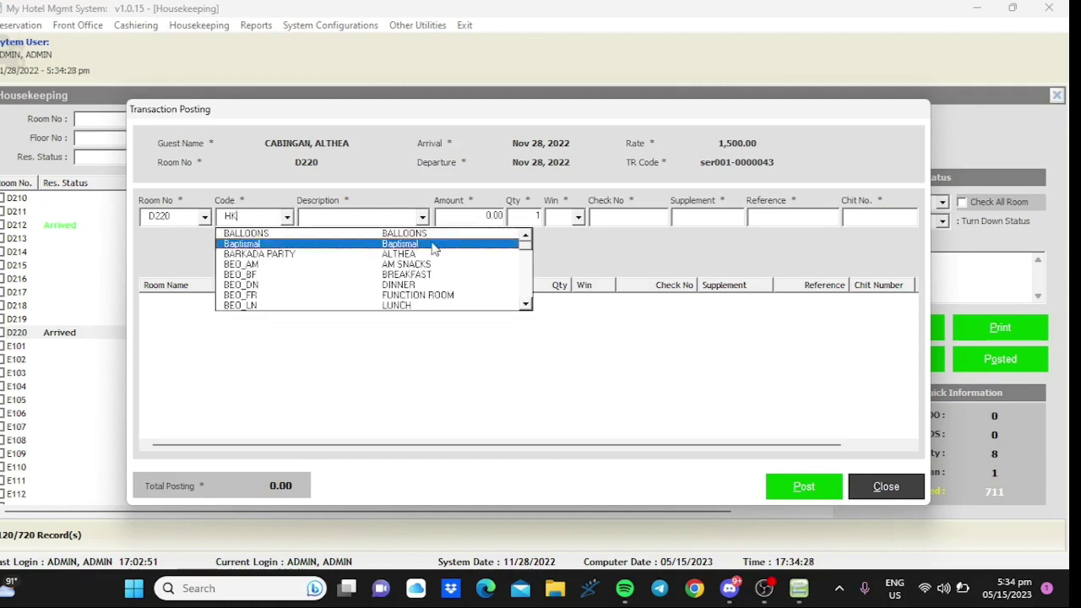
drag(525, 251, 535, 287)
click(536, 287)
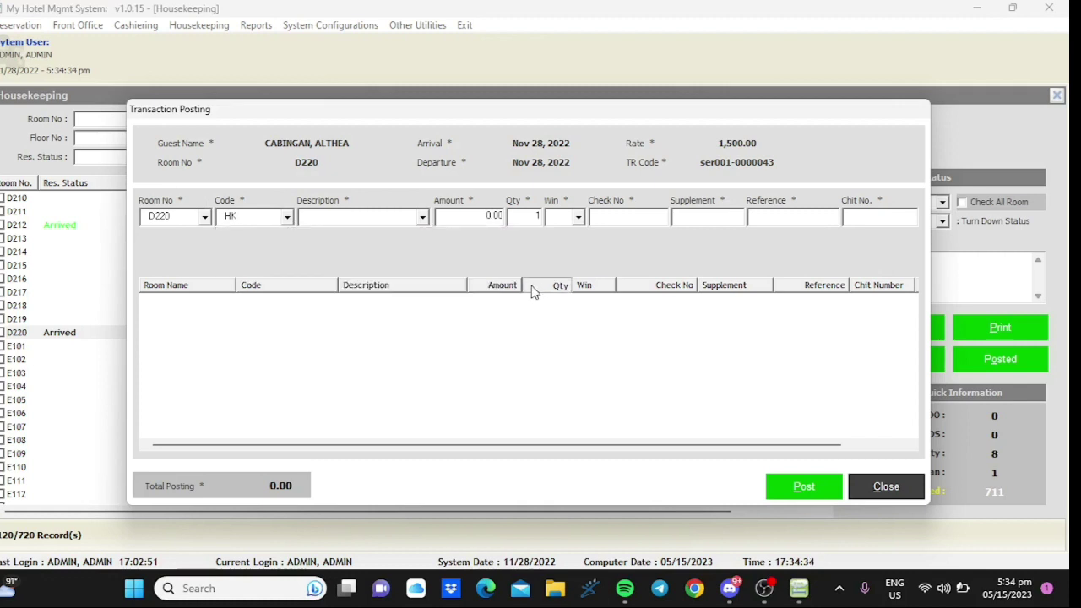
- Try filling the charge description from its list, then re-enter transaction code 'H'
click(363, 217)
text(S)
key(BackSpace)
key(BackSpace)
key(Down)
text(S)
key(BackSpace)
key(BackSpace)
click(421, 217)
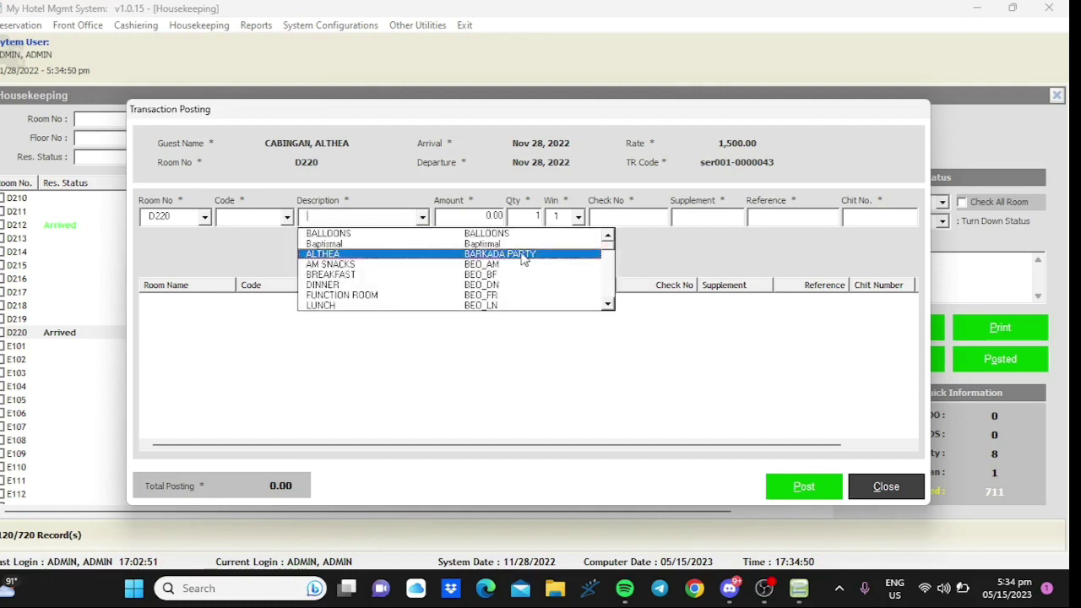
drag(610, 247, 629, 315)
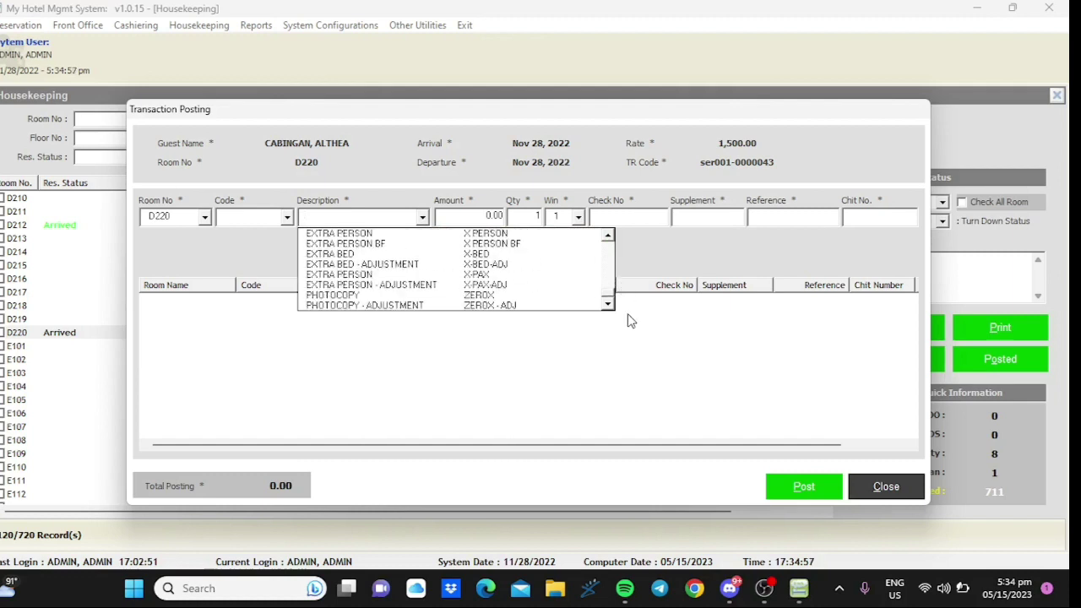
click(255, 216)
text(HOUSE)
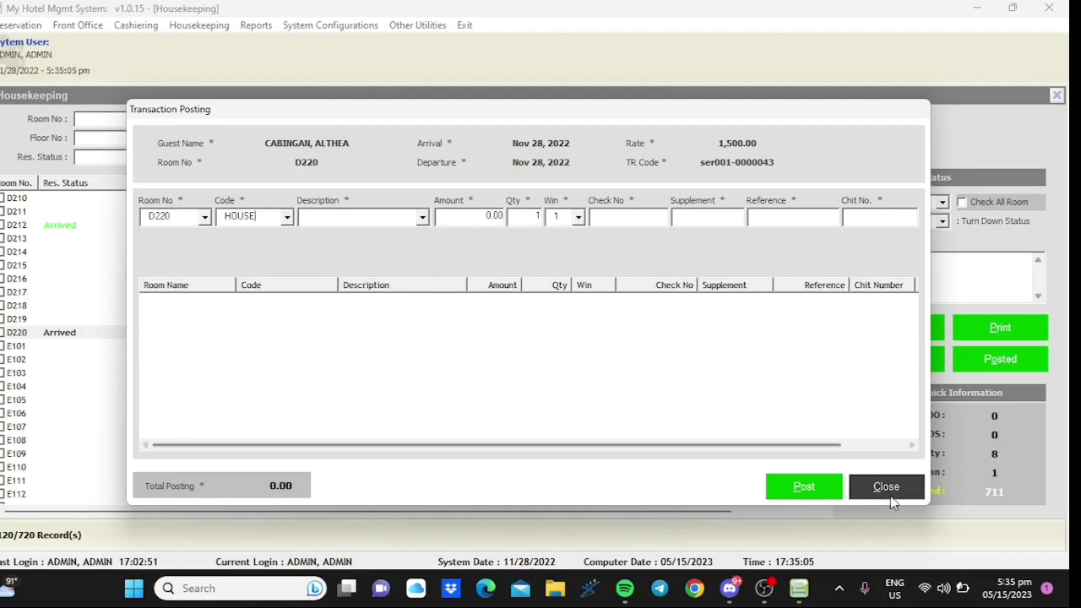
- Abandon the empty transaction posting form, dismissing the room charge reminders
click(889, 490)
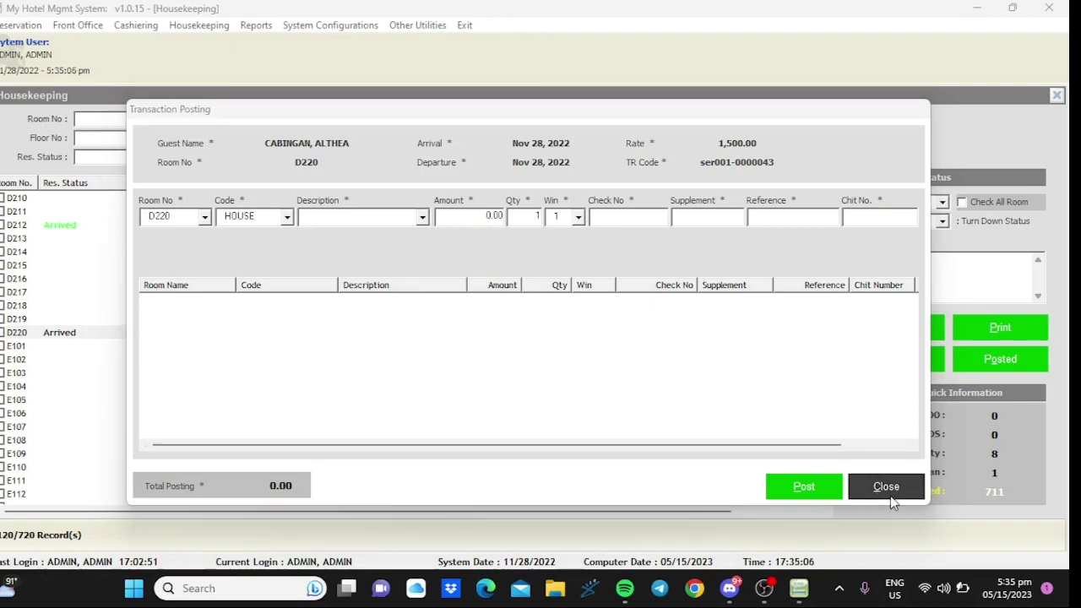
click(576, 344)
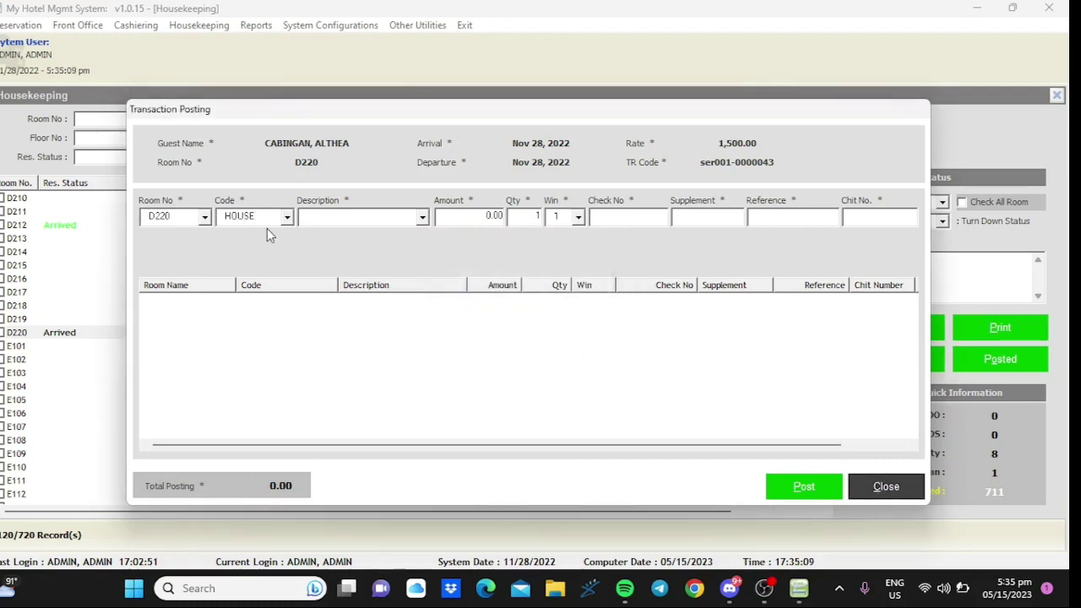
key(Escape)
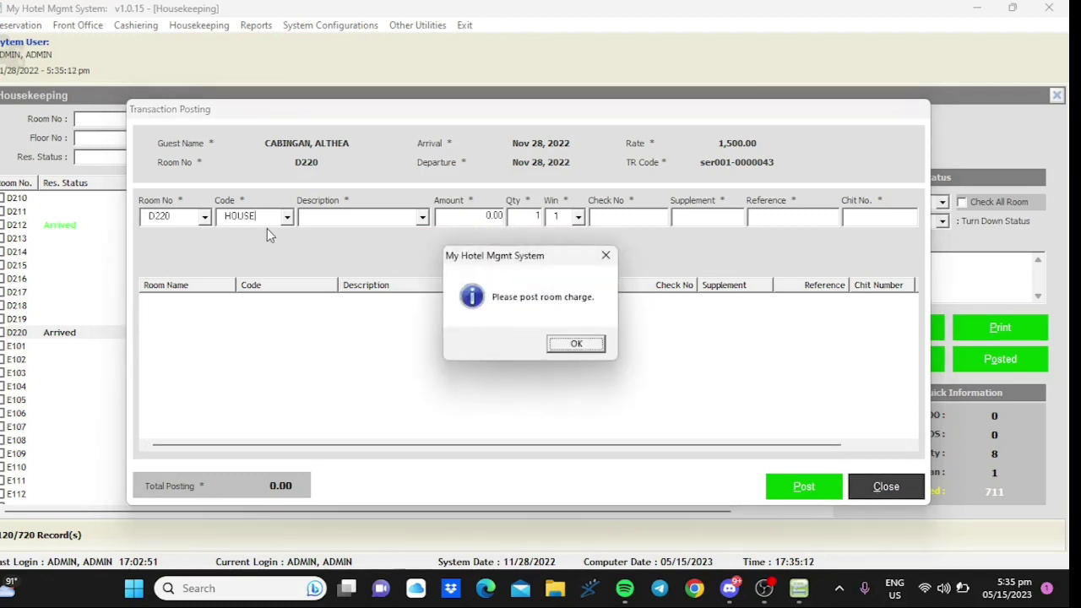
click(576, 344)
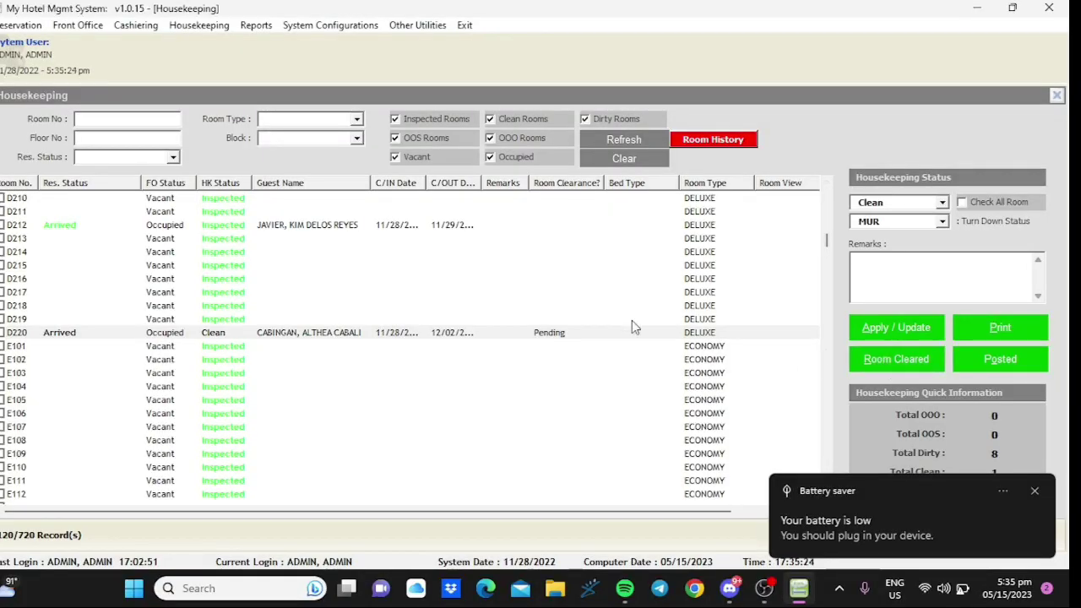
- Select D220 in Housekeeping and mark its room clearance Cleared
click(414, 333)
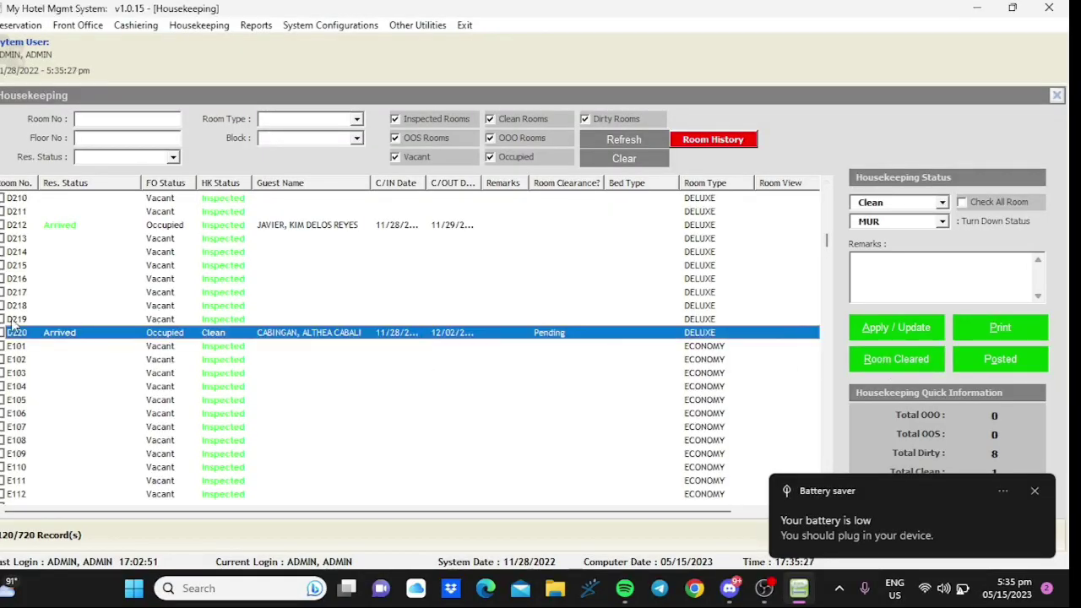
key(Return)
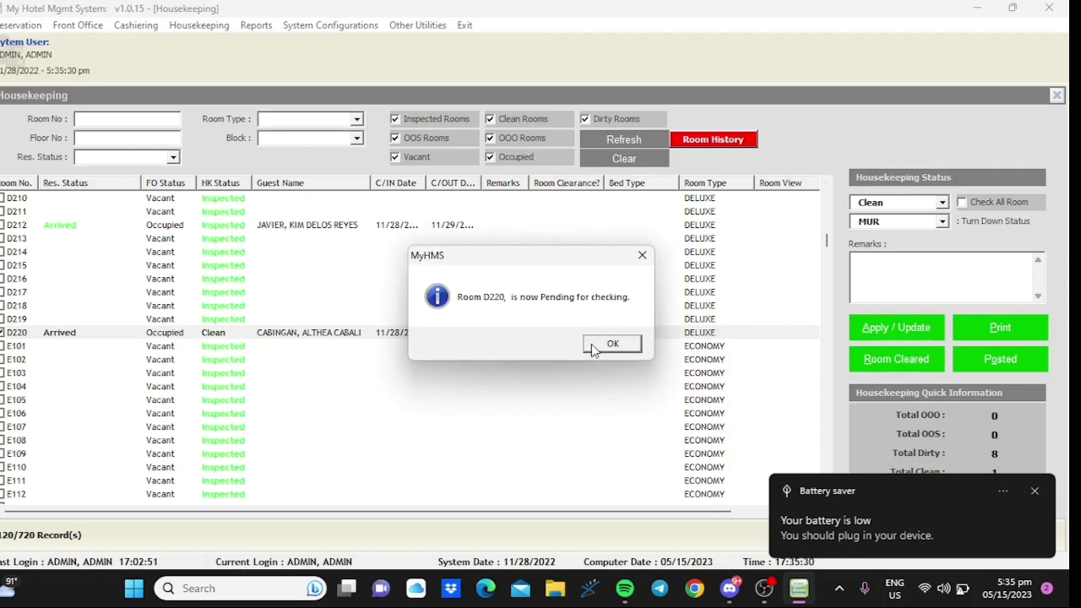
click(593, 348)
click(876, 364)
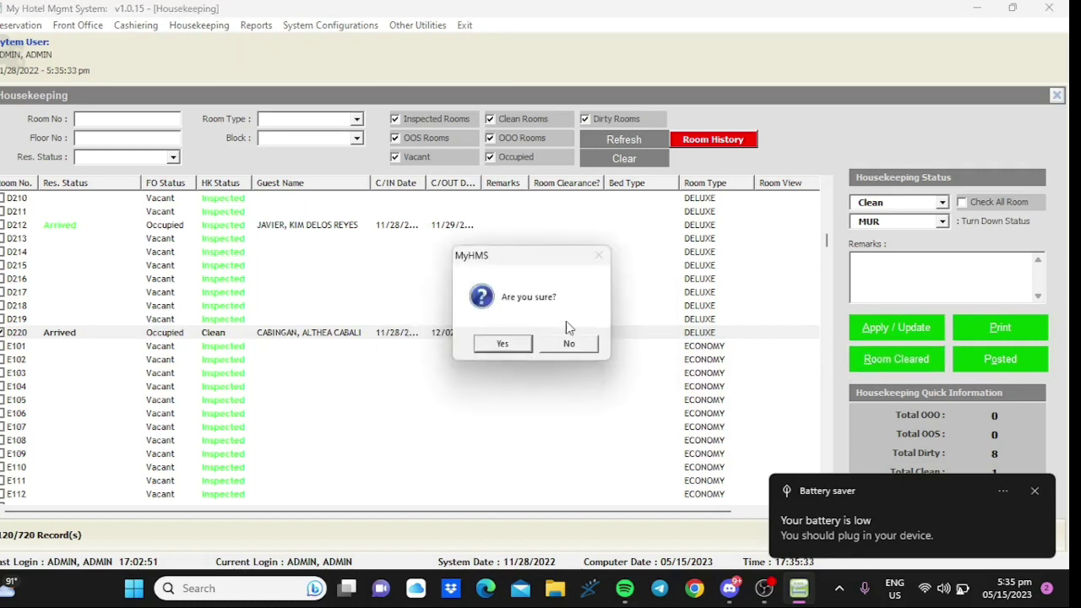
click(507, 343)
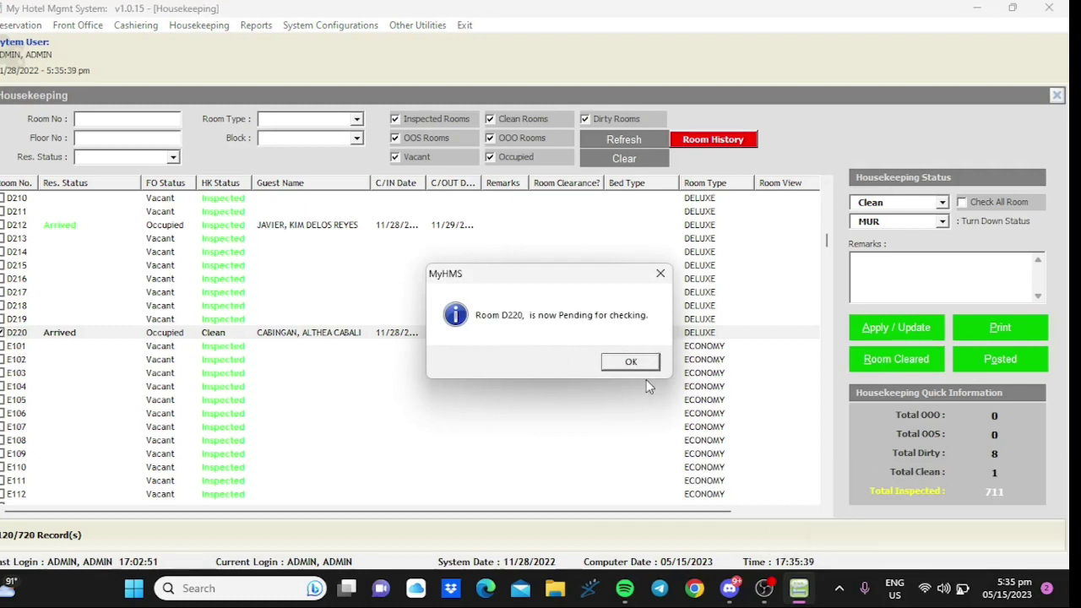
click(636, 362)
click(570, 343)
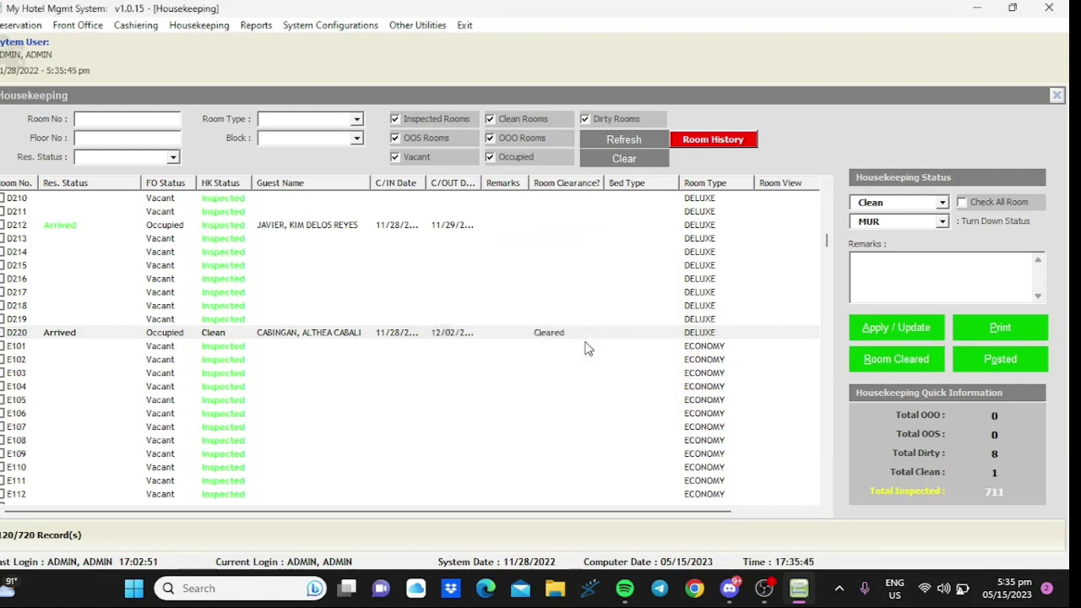
- Open Front Office > Guest Inhouse and select the D220 guest
click(81, 25)
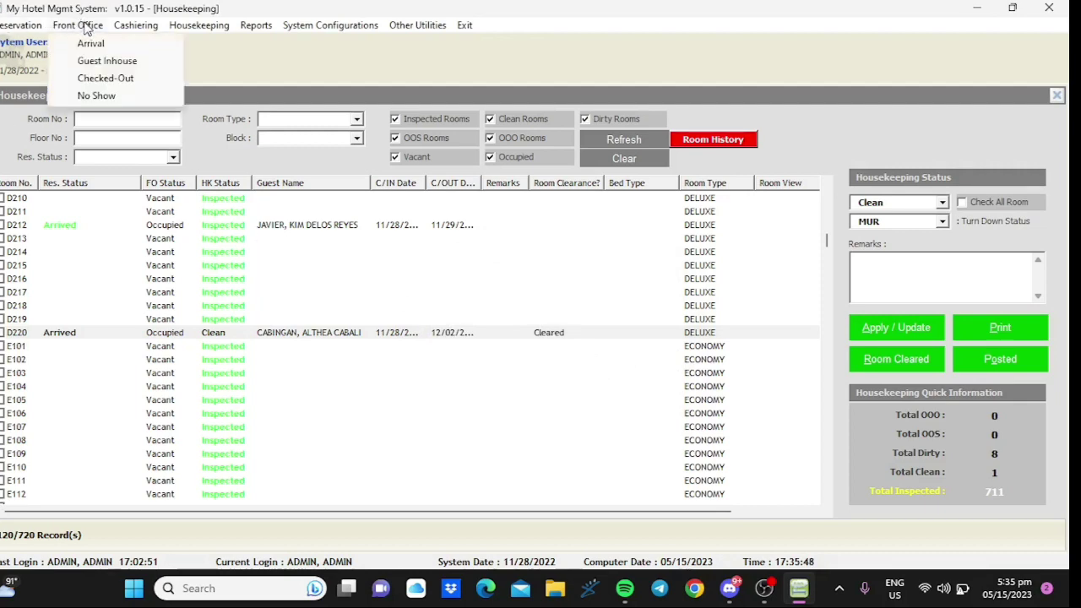
click(103, 65)
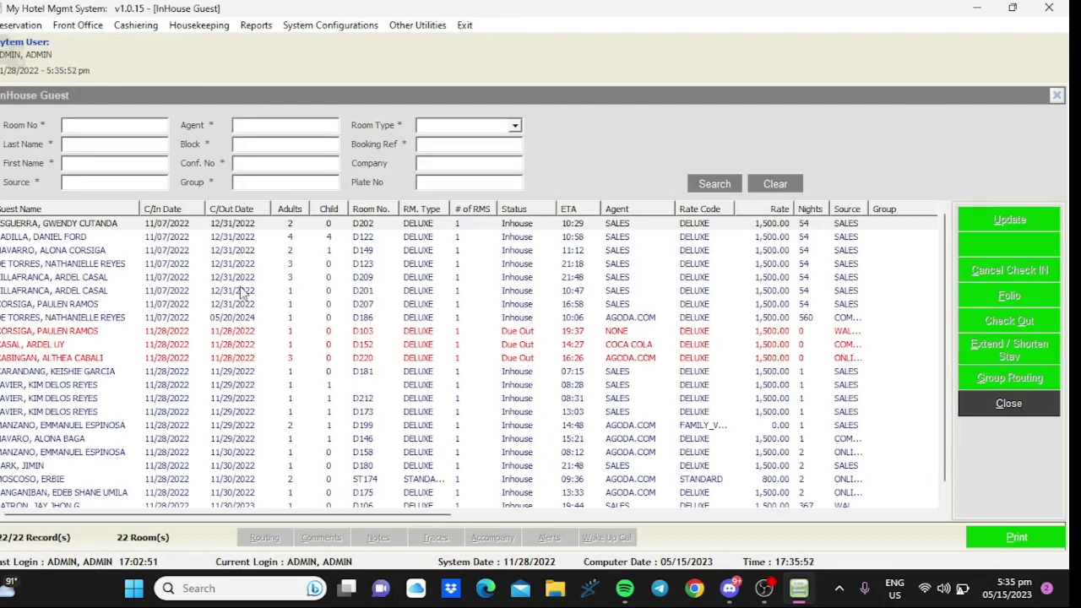
click(124, 361)
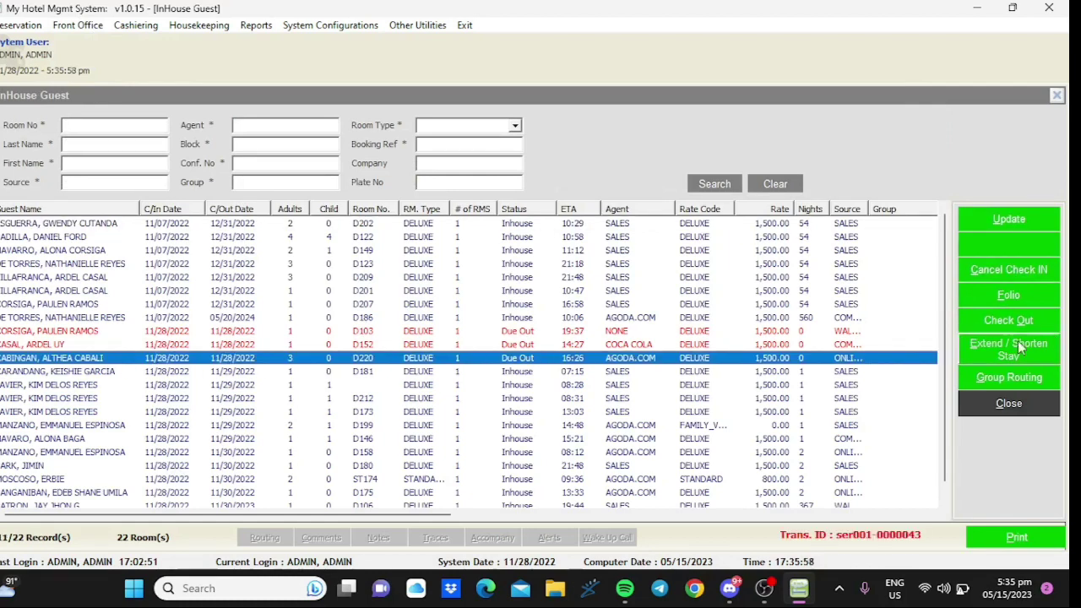
- Check the D220 guest out through Billing after signing in, then close Billing
click(996, 325)
text(admin)
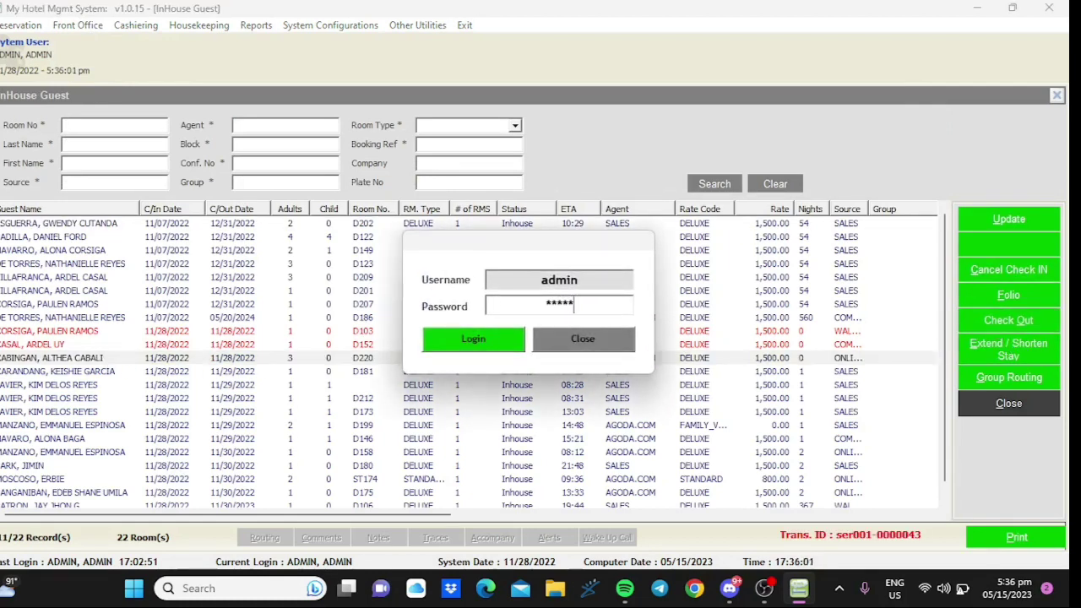
key(Return)
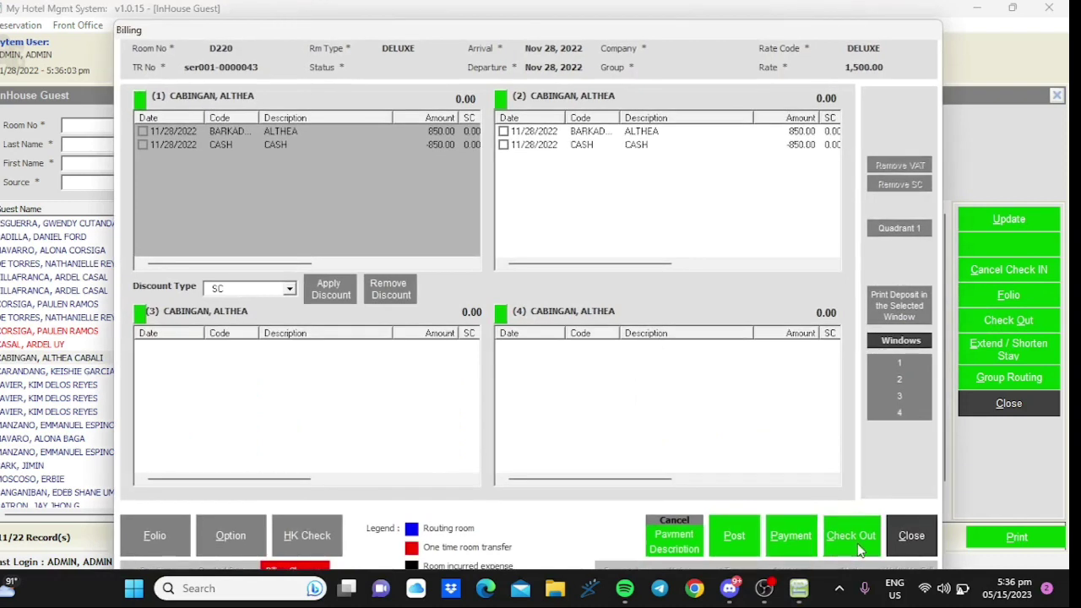
click(853, 541)
click(554, 344)
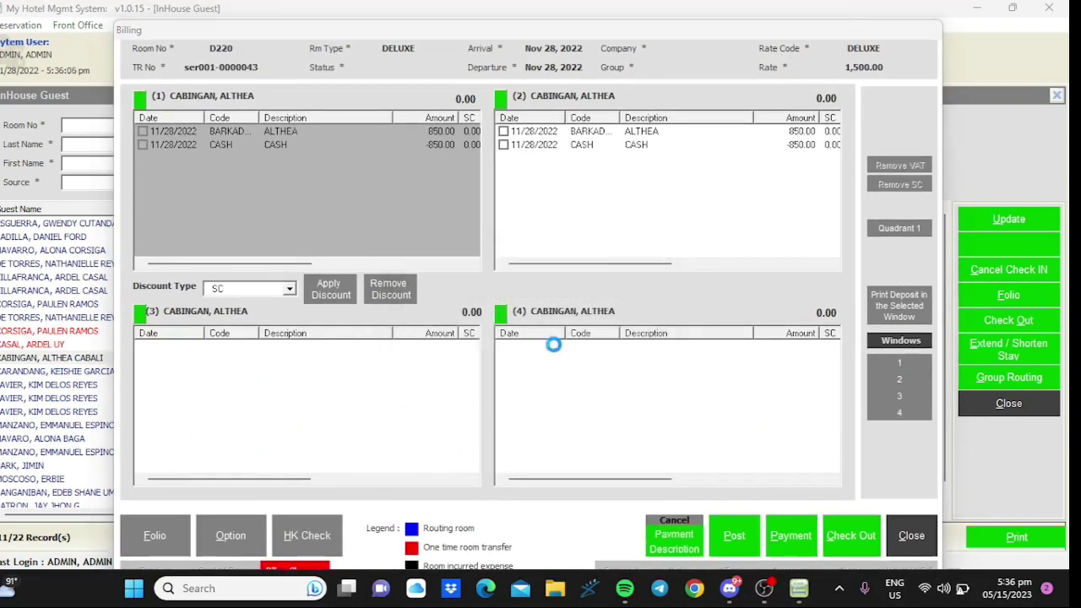
click(557, 344)
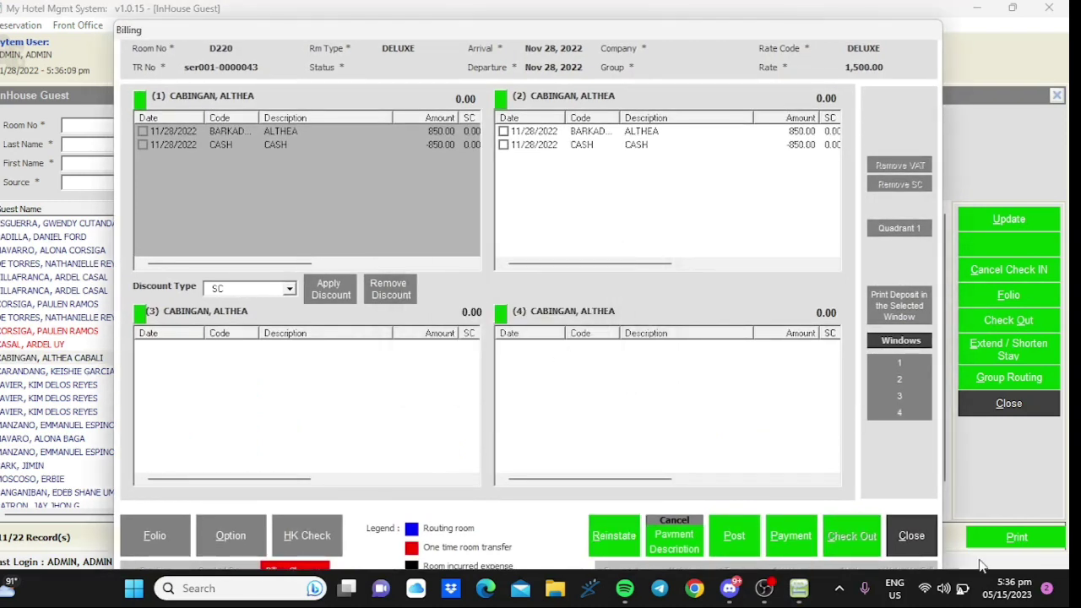
click(911, 537)
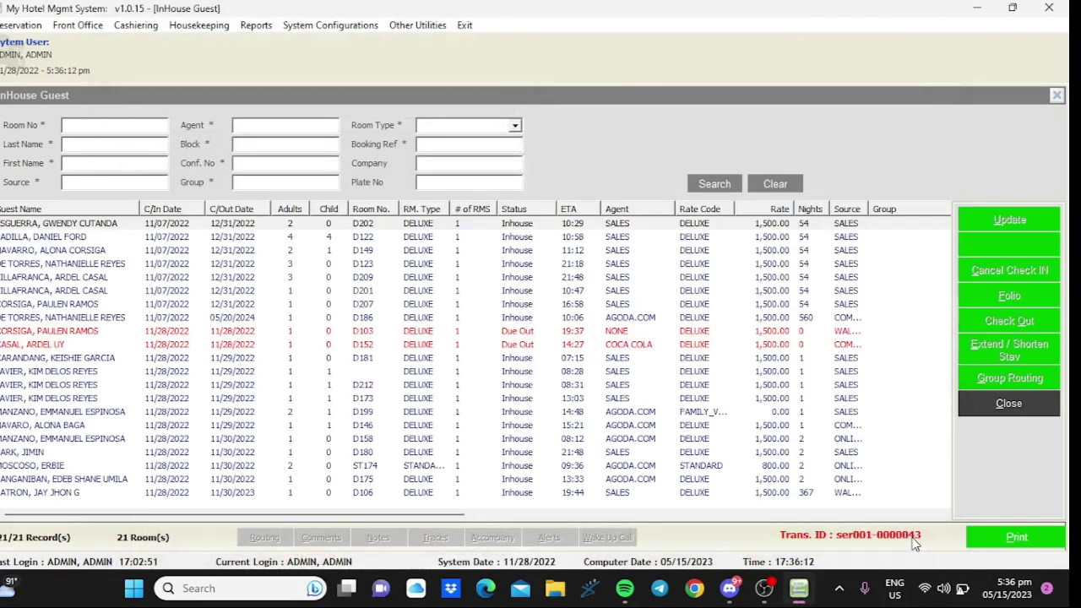
- Confirm D220 shows as C/OUT in Checked-Out Guests, close the list, and log off
click(79, 25)
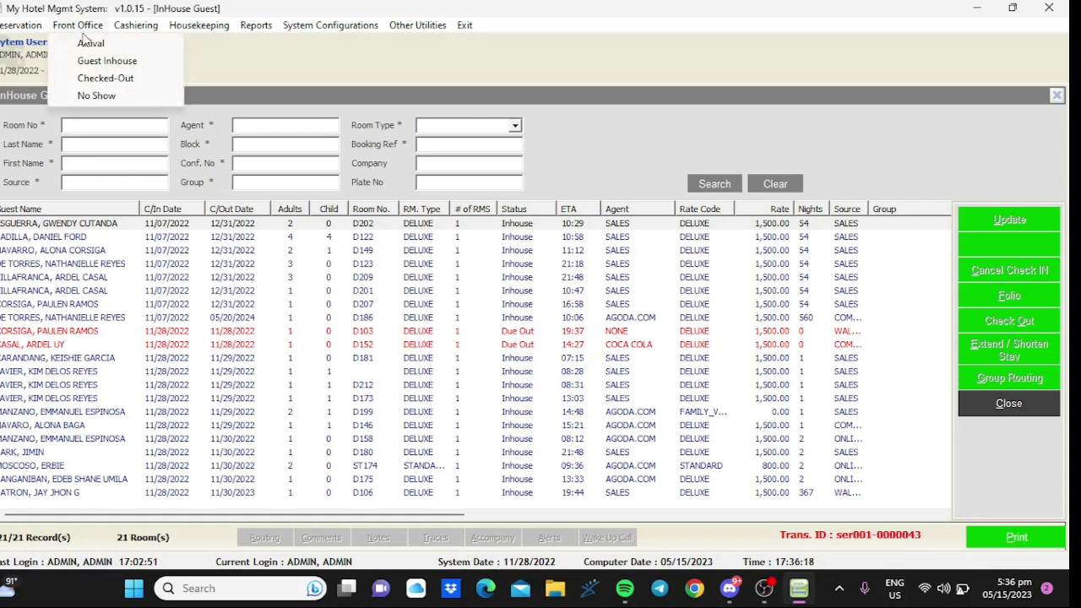
click(112, 84)
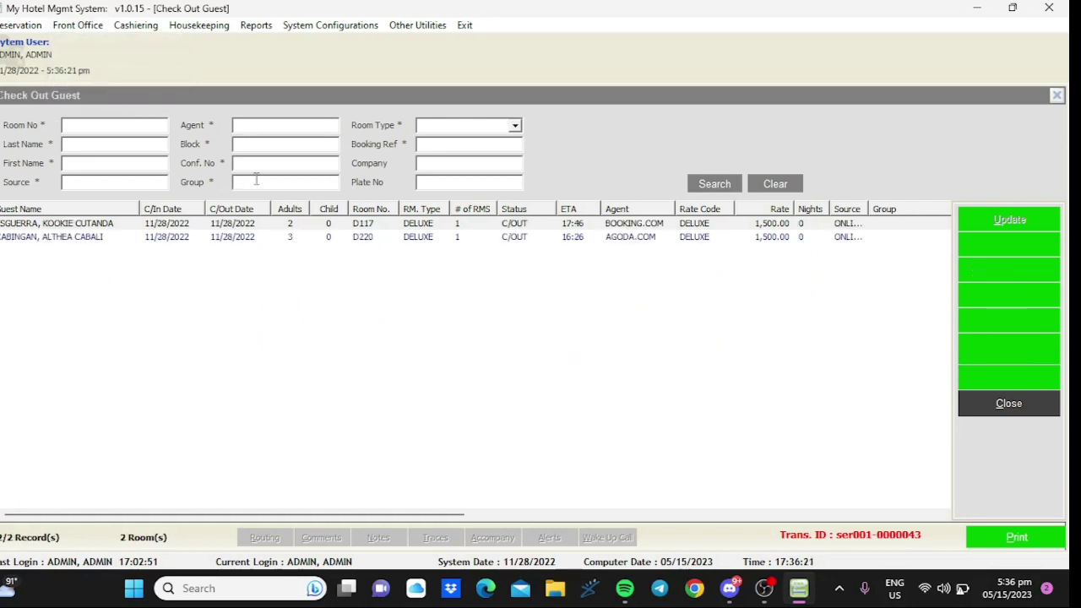
click(219, 241)
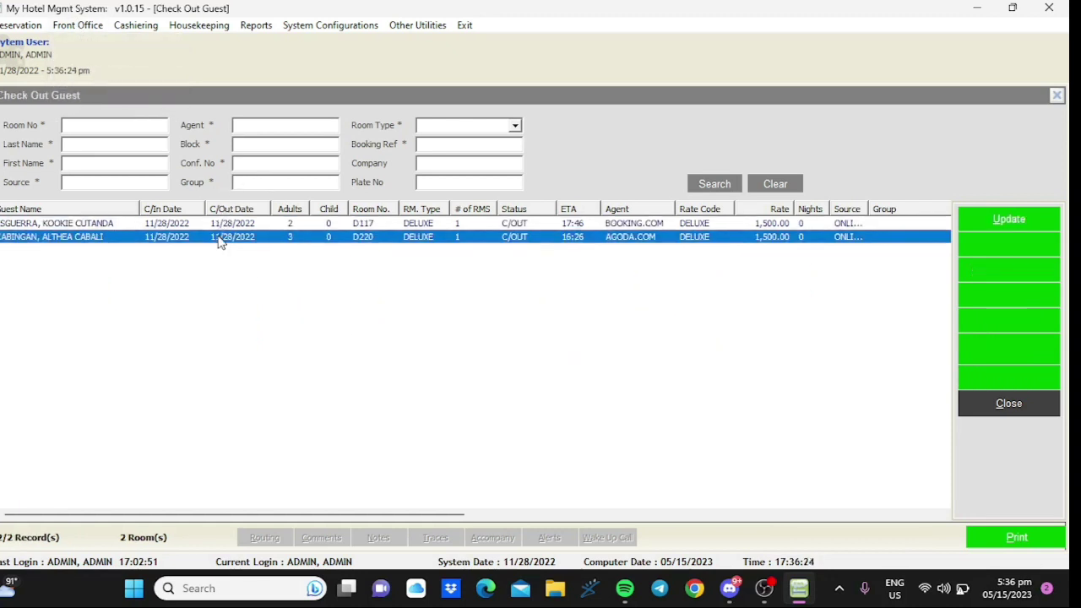
click(1031, 411)
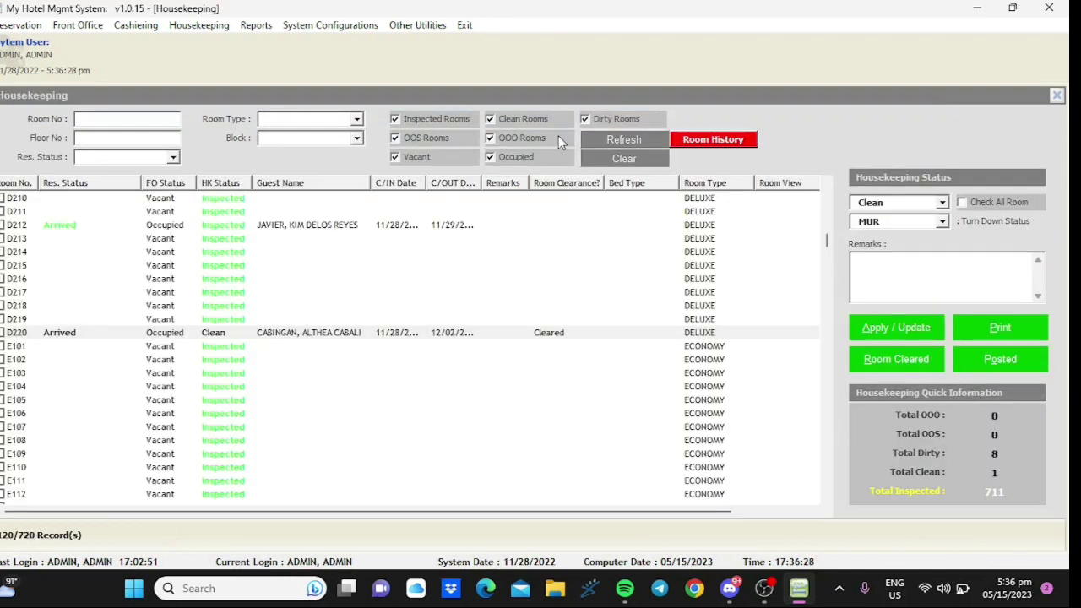
click(467, 27)
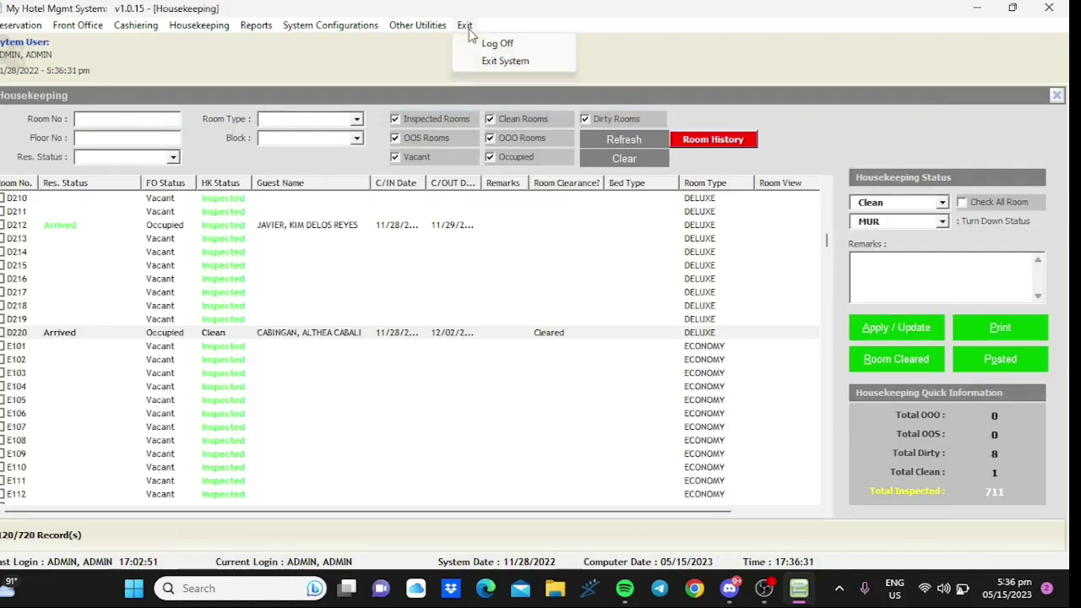
click(495, 44)
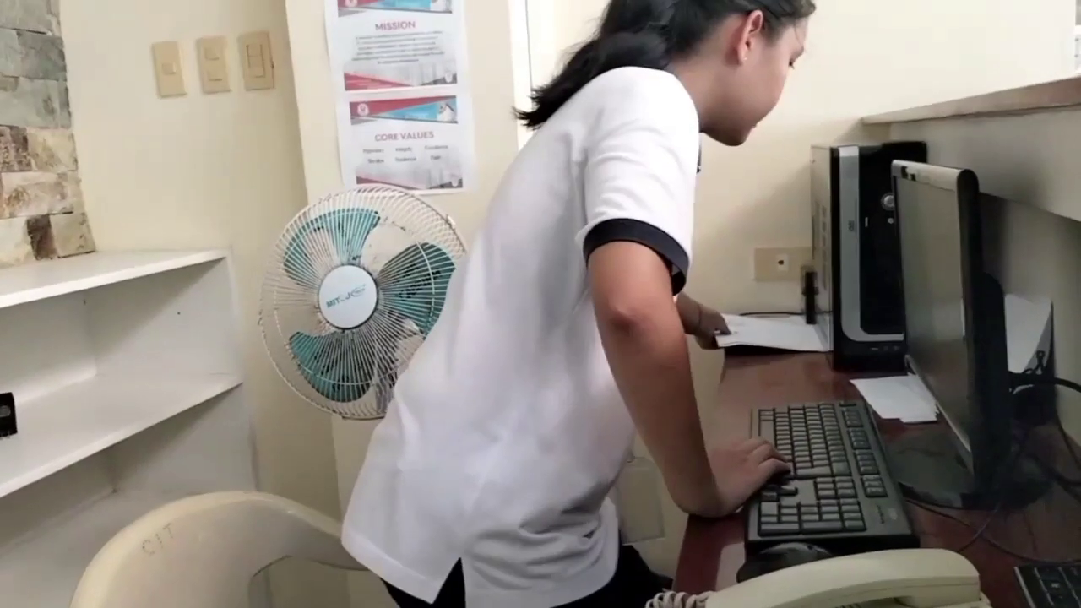